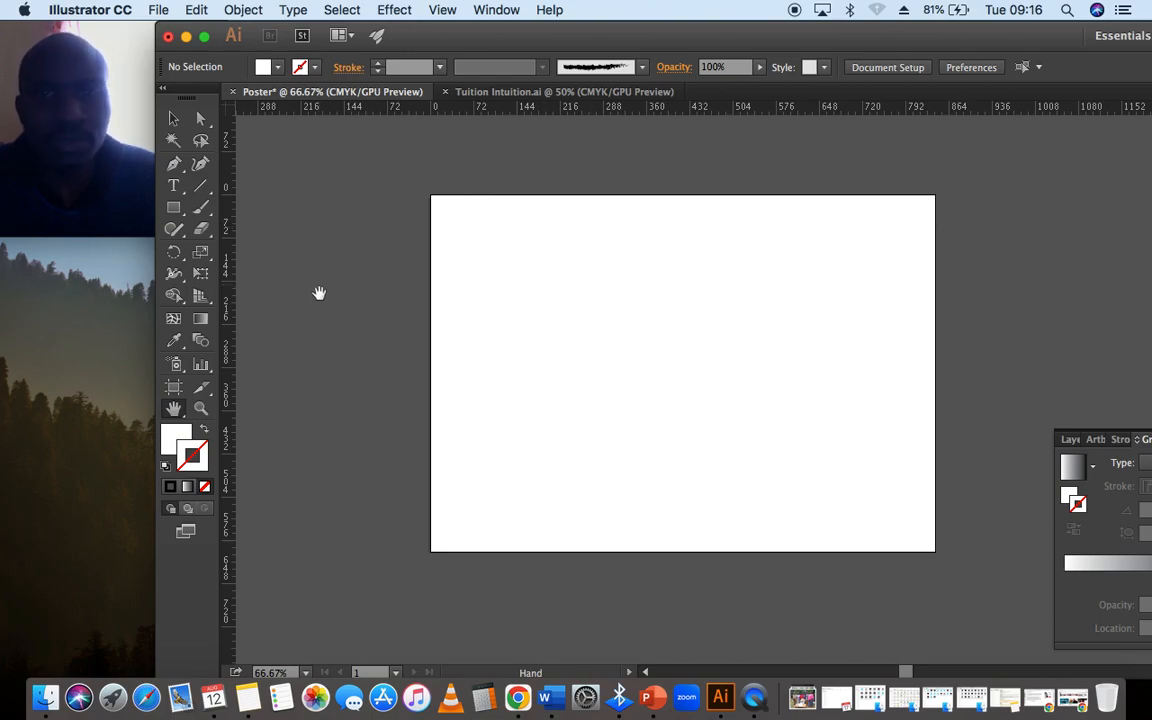
- Reposition the application window so more of its docked panels fit on the screen
{"action": "left_click", "coordinate": [179, 388]}
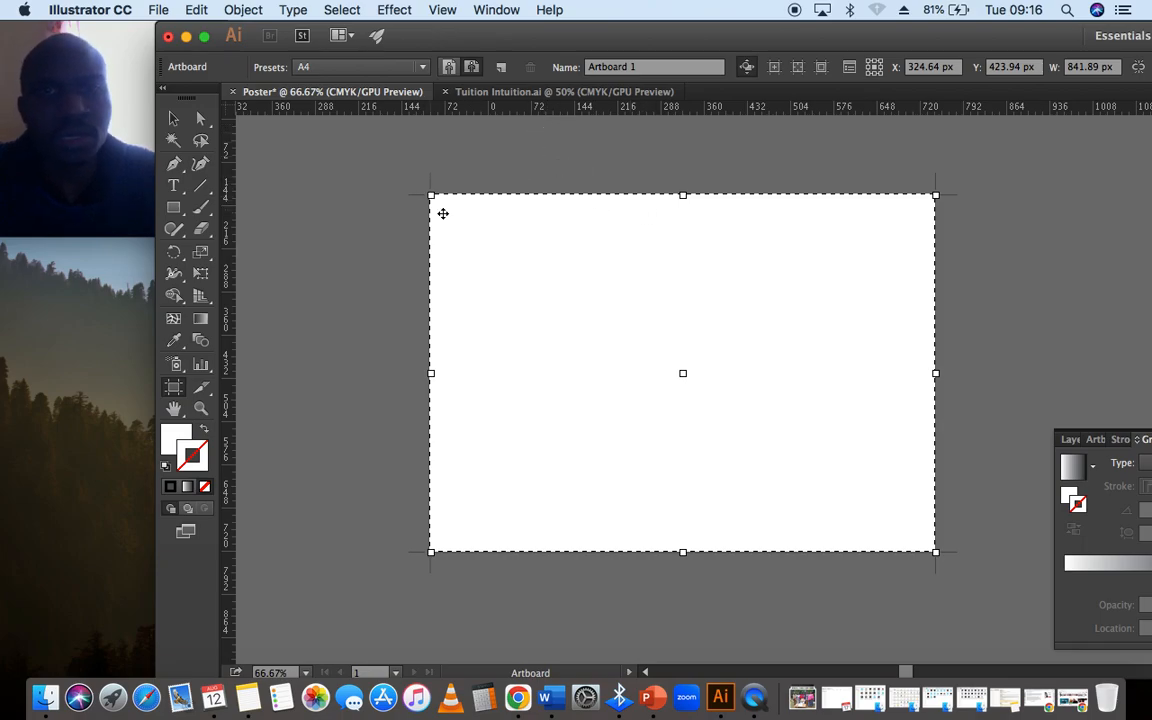
{"action": "left_click", "coordinate": [178, 120]}
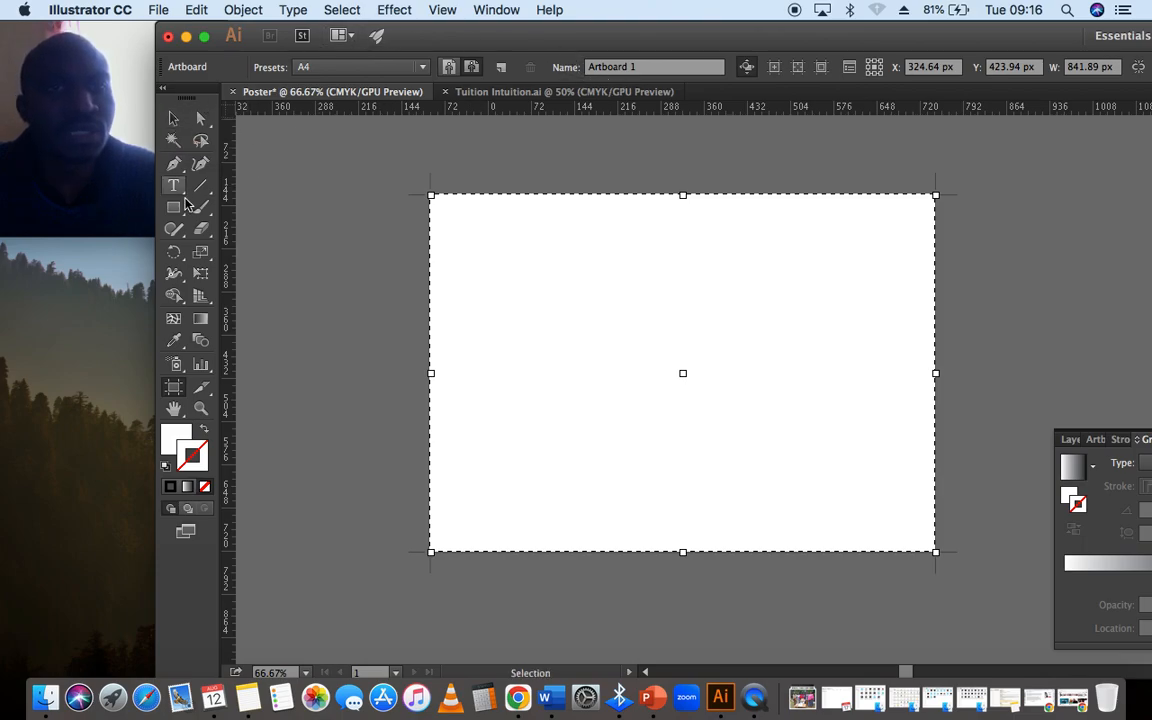
{"action": "left_click", "coordinate": [681, 43]}
{"action": "left_click_drag", "start_coordinate": [681, 43], "coordinate": [608, 43]}
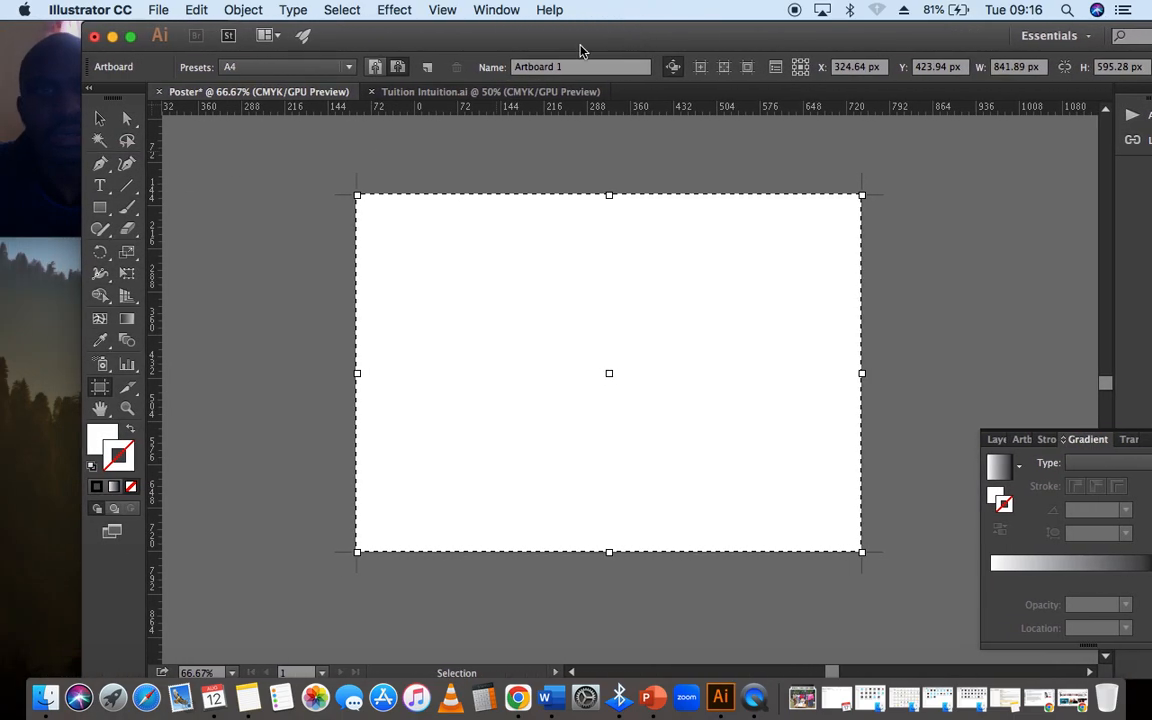
{"action": "left_click_drag", "start_coordinate": [77, 229], "coordinate": [167, 247]}
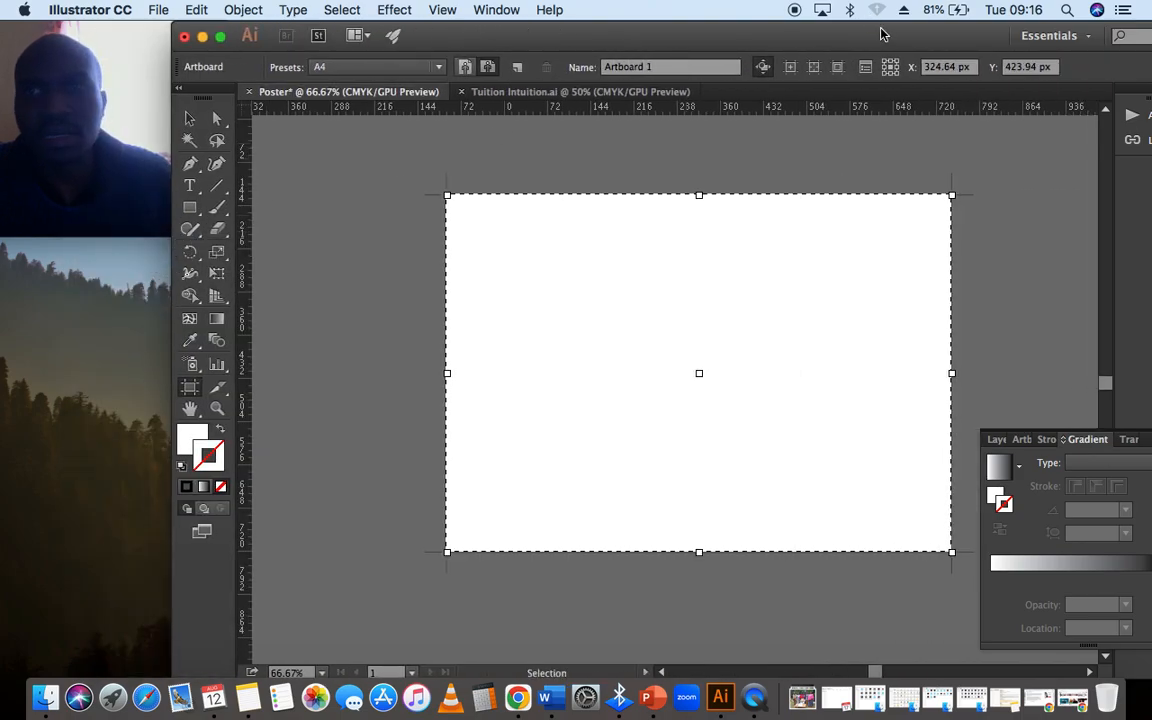
{"action": "left_click_drag", "start_coordinate": [887, 32], "coordinate": [831, 22]}
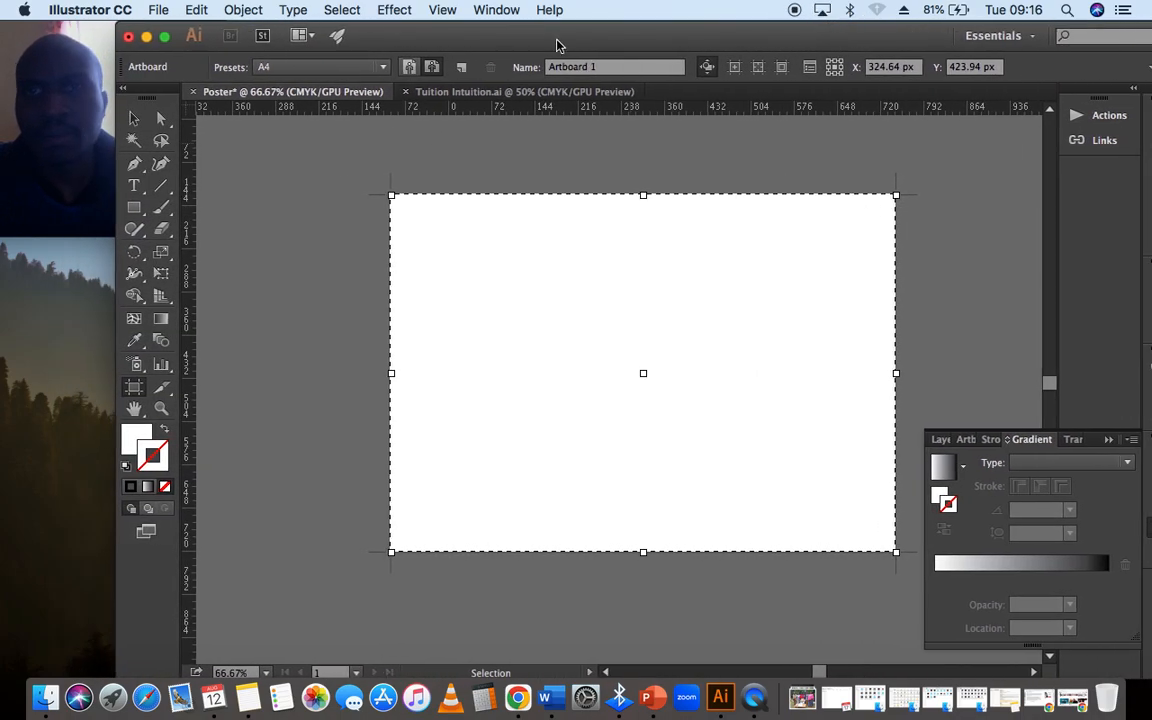
- Display the Appearance panel and leave artboard editing for the Selection tool
{"action": "left_click", "coordinate": [497, 10]}
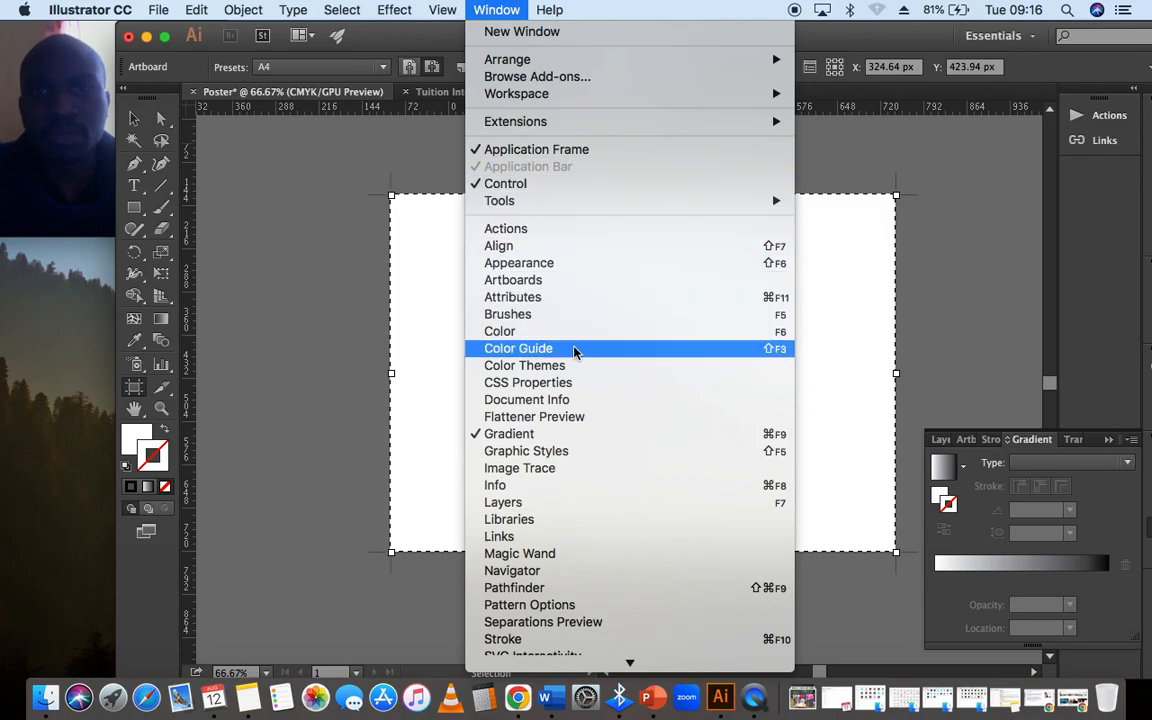
{"action": "left_click", "coordinate": [548, 263]}
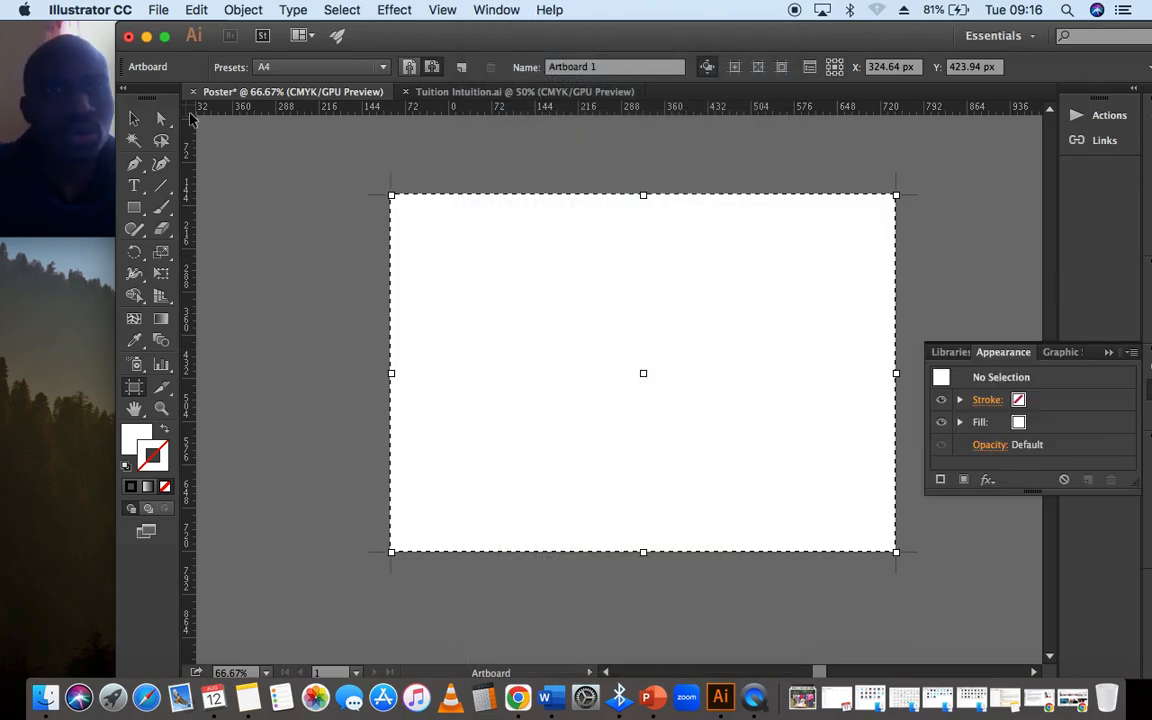
{"action": "left_click", "coordinate": [135, 120]}
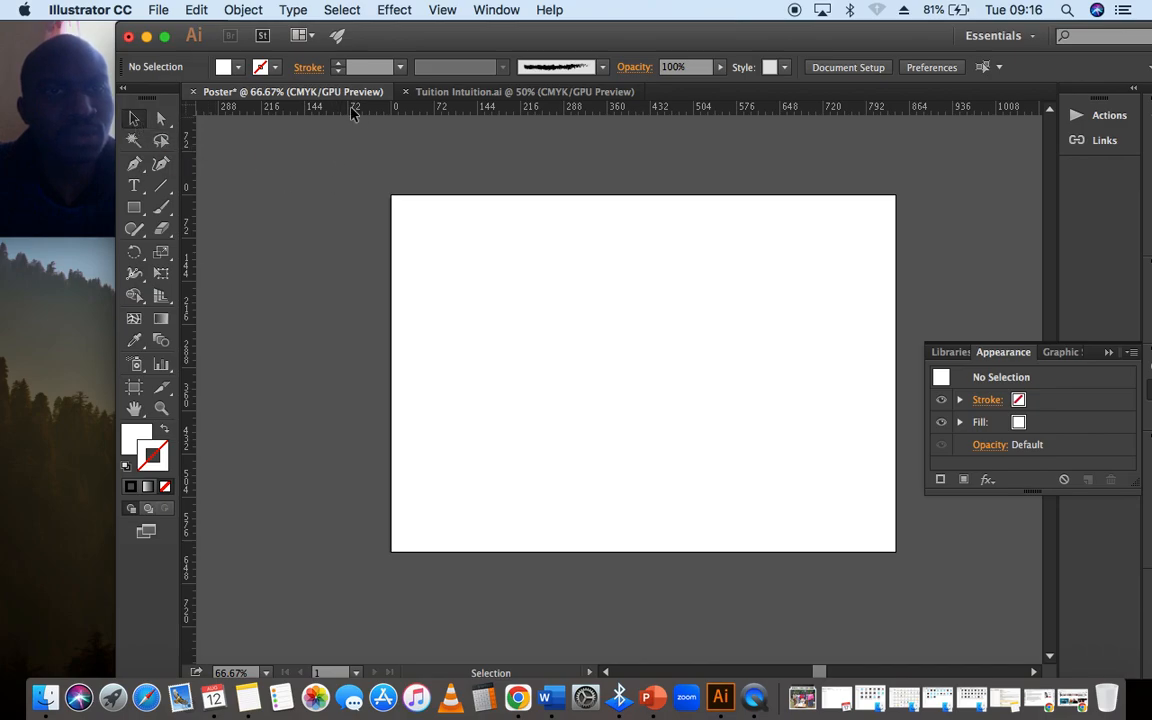
- Draw a 458 × 264 px rectangle in the upper-left area of the artboard and deselect it
{"action": "left_click", "coordinate": [140, 214]}
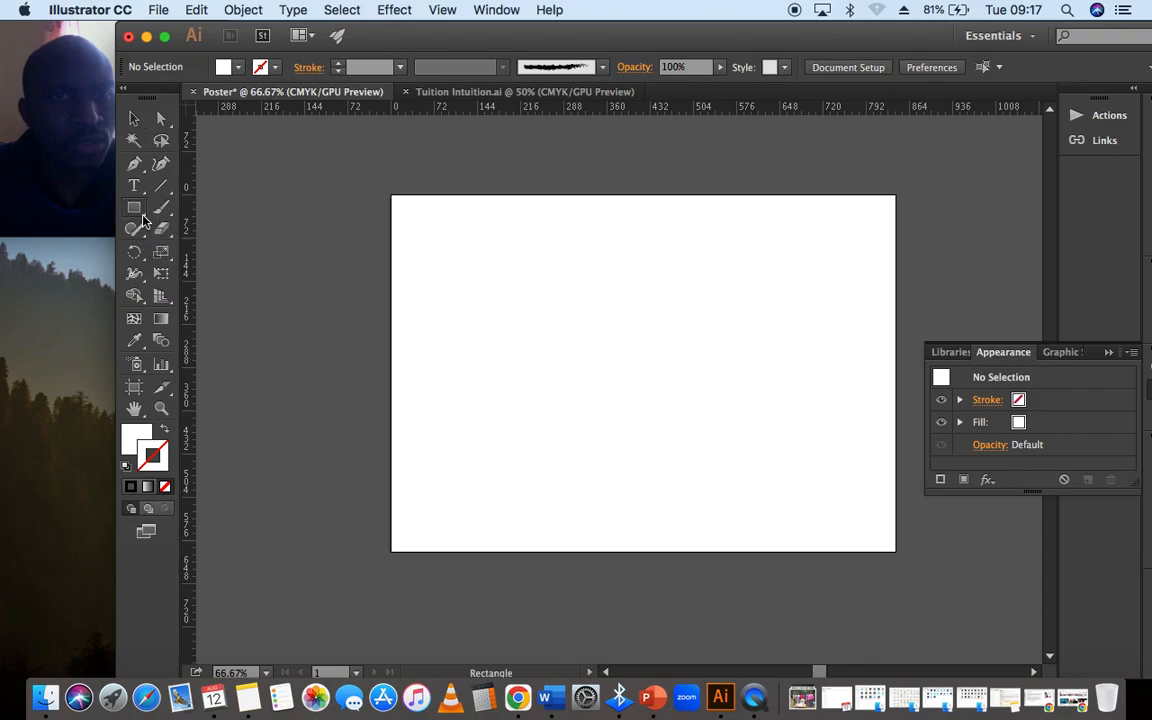
{"action": "left_click", "coordinate": [142, 218]}
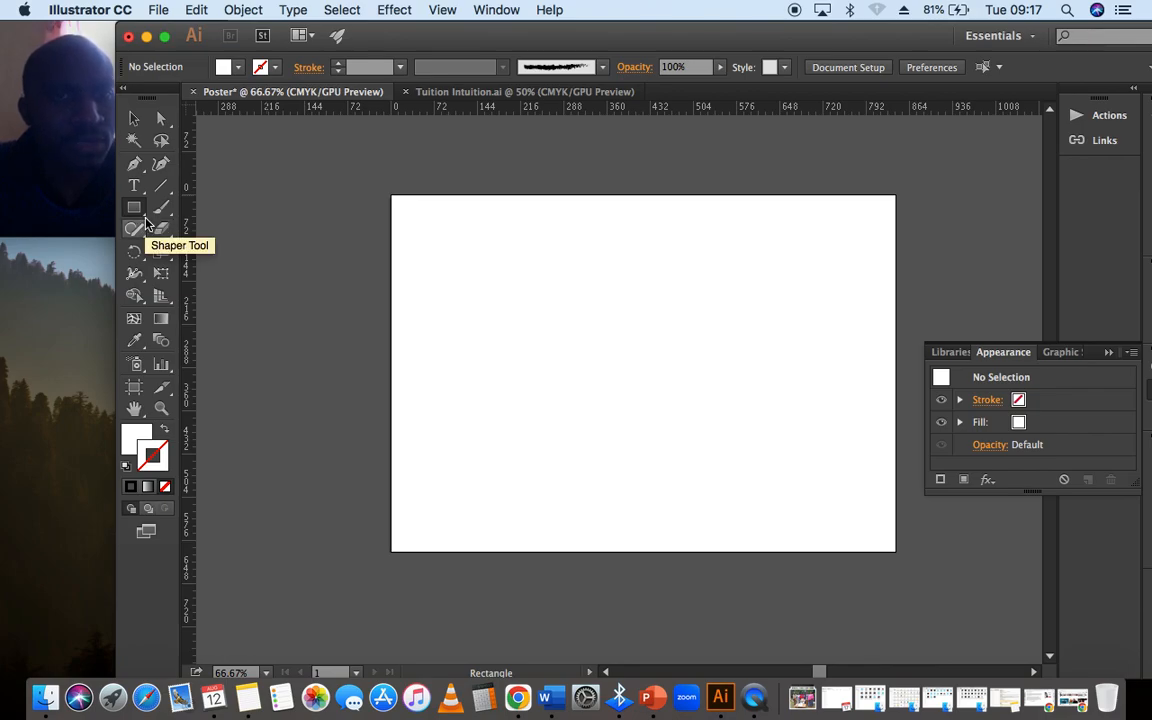
{"action": "left_click", "coordinate": [146, 222]}
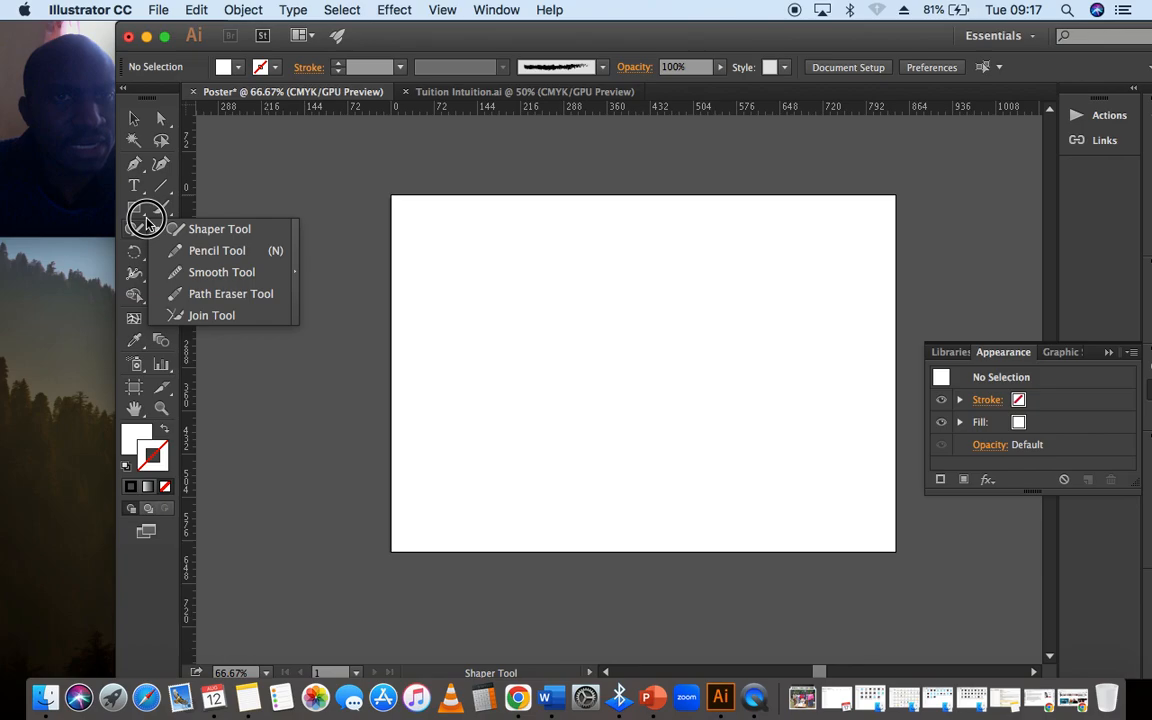
{"action": "left_click", "coordinate": [141, 214]}
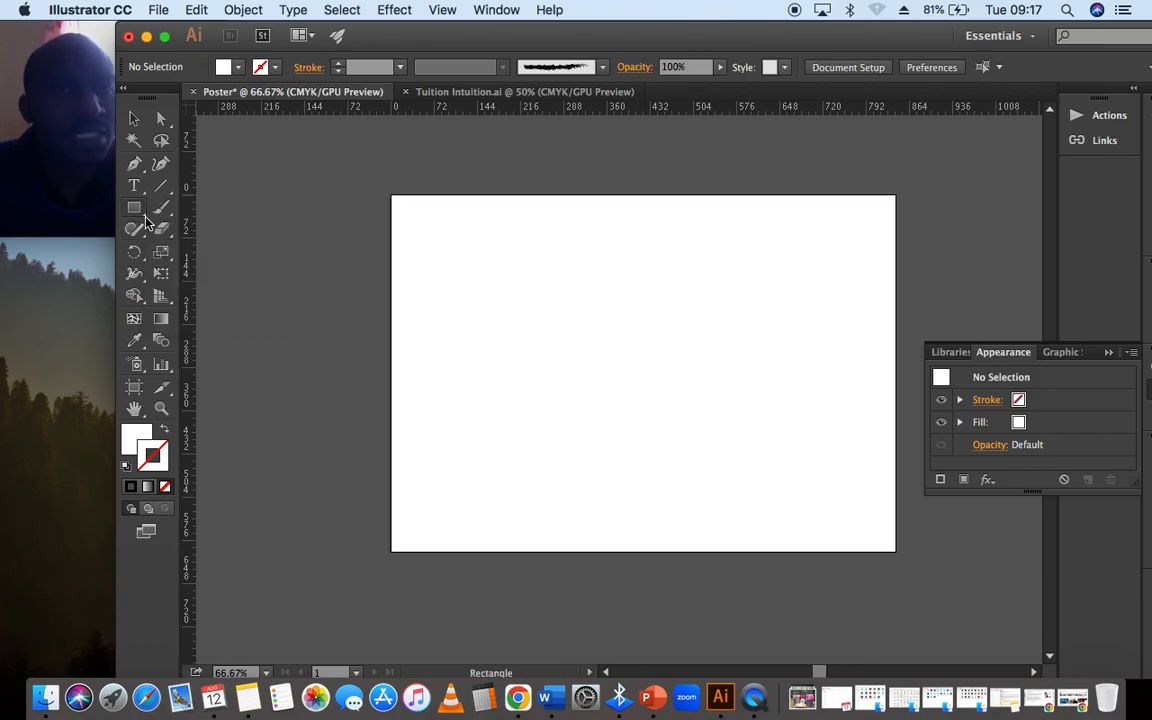
{"action": "left_click_drag", "start_coordinate": [408, 32], "coordinate": [426, 32]}
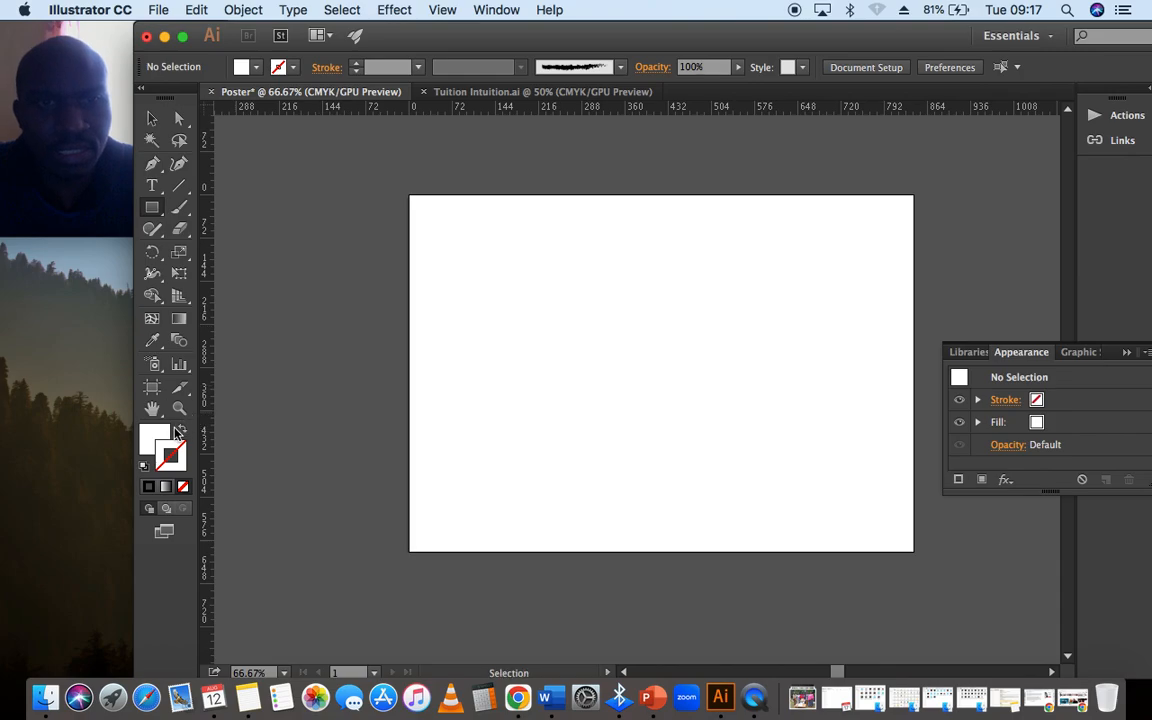
{"action": "left_click", "coordinate": [450, 249]}
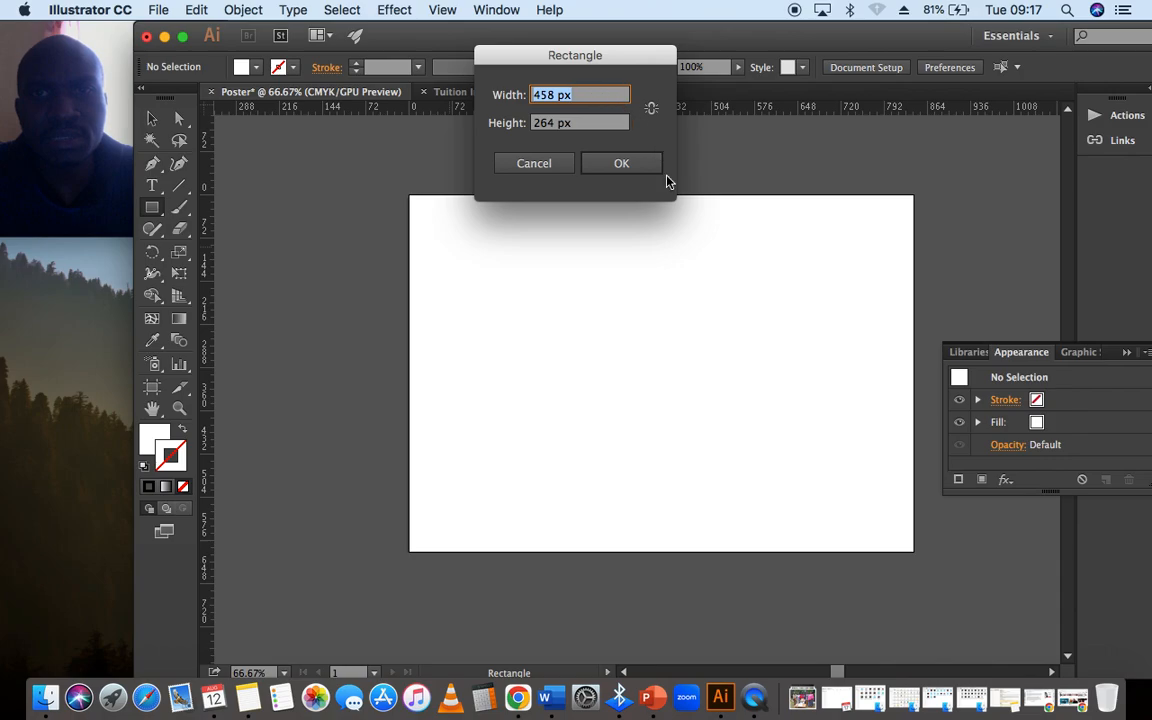
{"action": "left_click", "coordinate": [622, 166]}
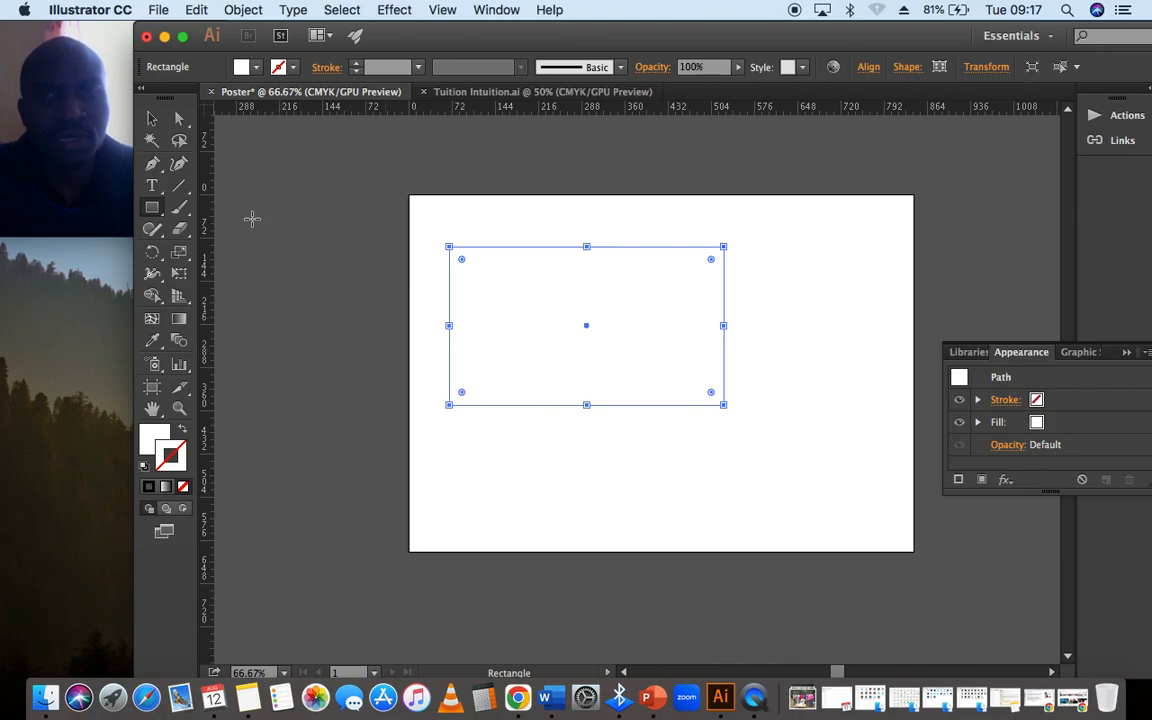
{"action": "left_click", "coordinate": [153, 119]}
{"action": "left_click", "coordinate": [246, 168]}
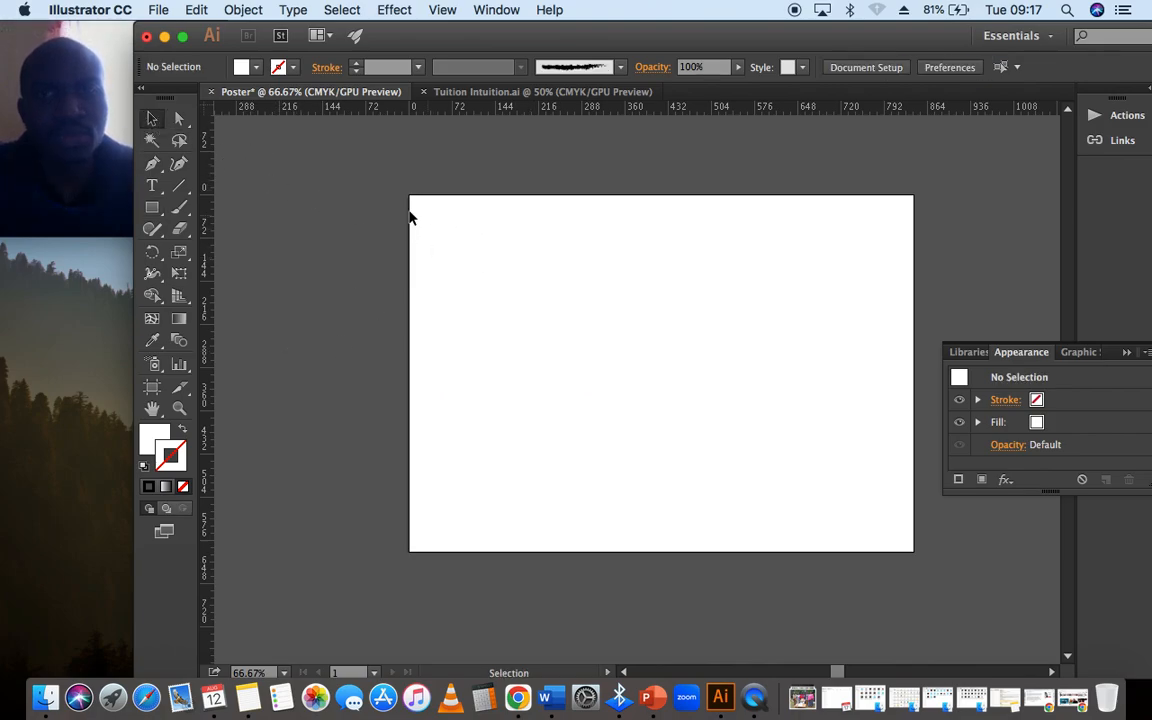
- Set the white rectangle's fill to None
{"action": "left_click", "coordinate": [672, 365]}
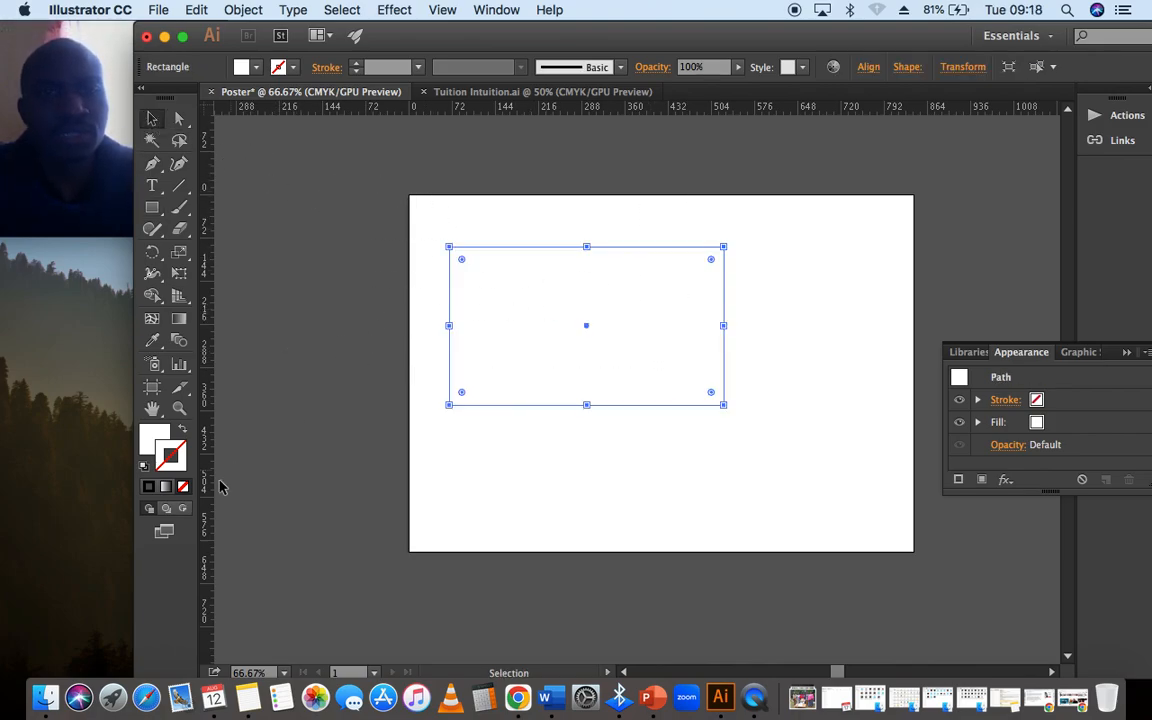
{"action": "left_click", "coordinate": [154, 442]}
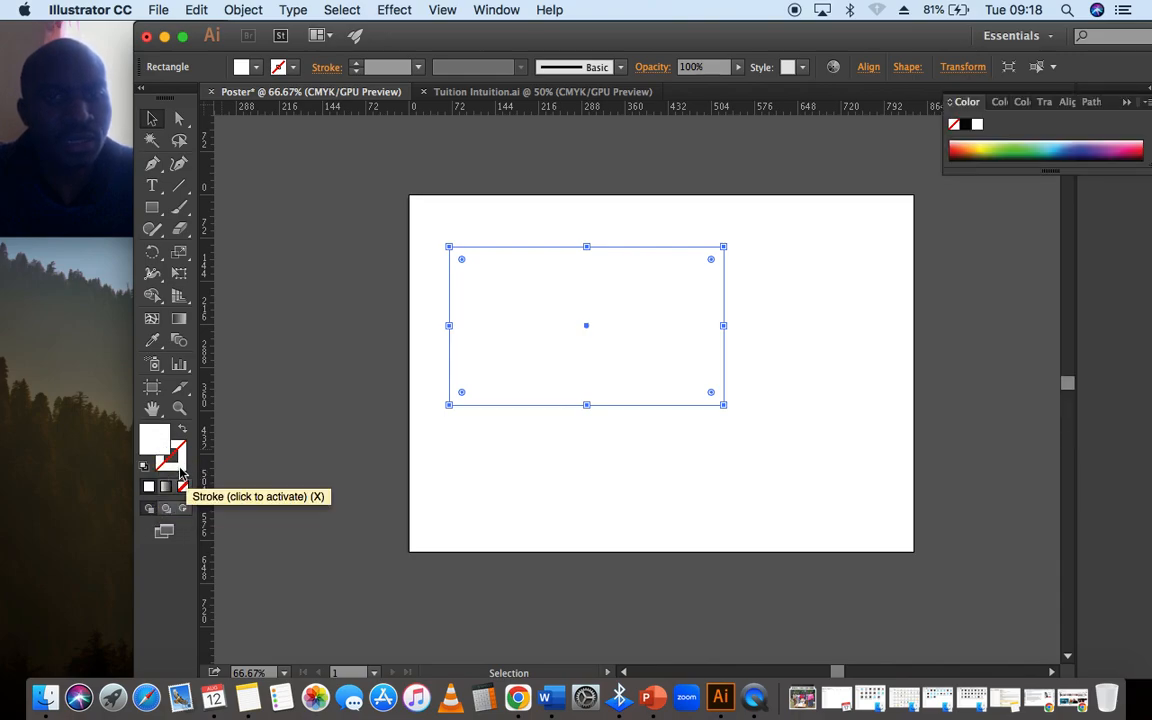
{"action": "left_click", "coordinate": [181, 466]}
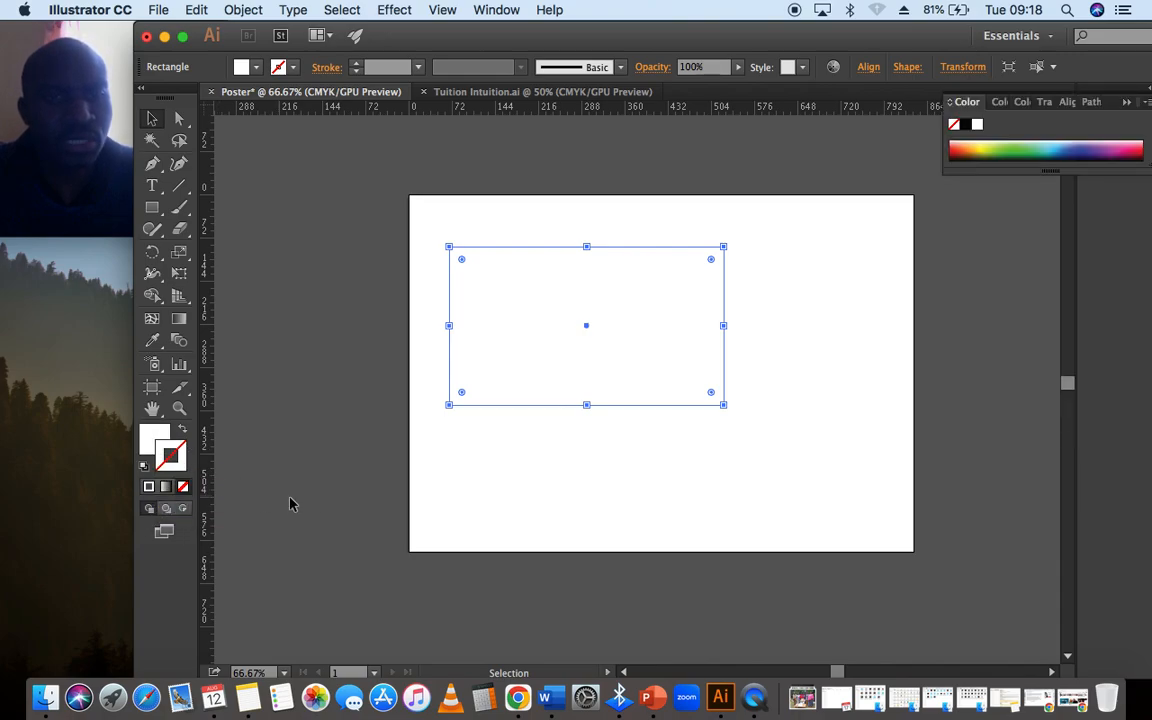
{"action": "left_click", "coordinate": [152, 440]}
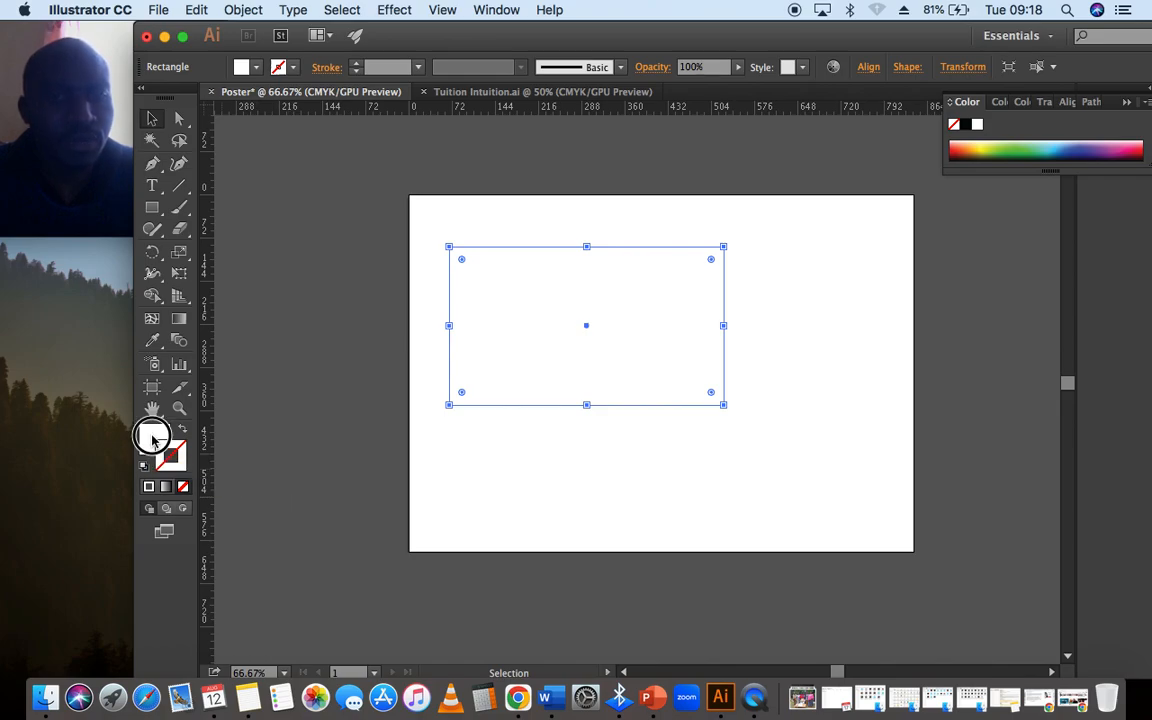
{"action": "left_click", "coordinate": [183, 488]}
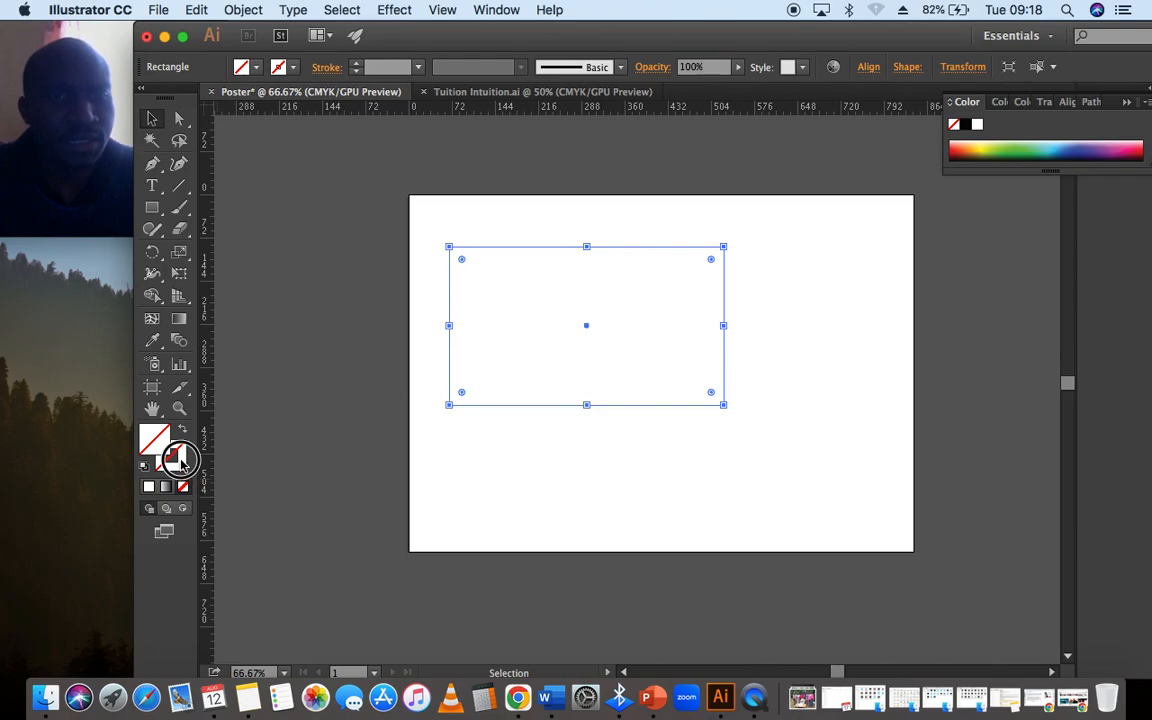
- Try to give the rectangle a black stroke (000000) using the Color Picker
{"action": "left_click", "coordinate": [179, 464]}
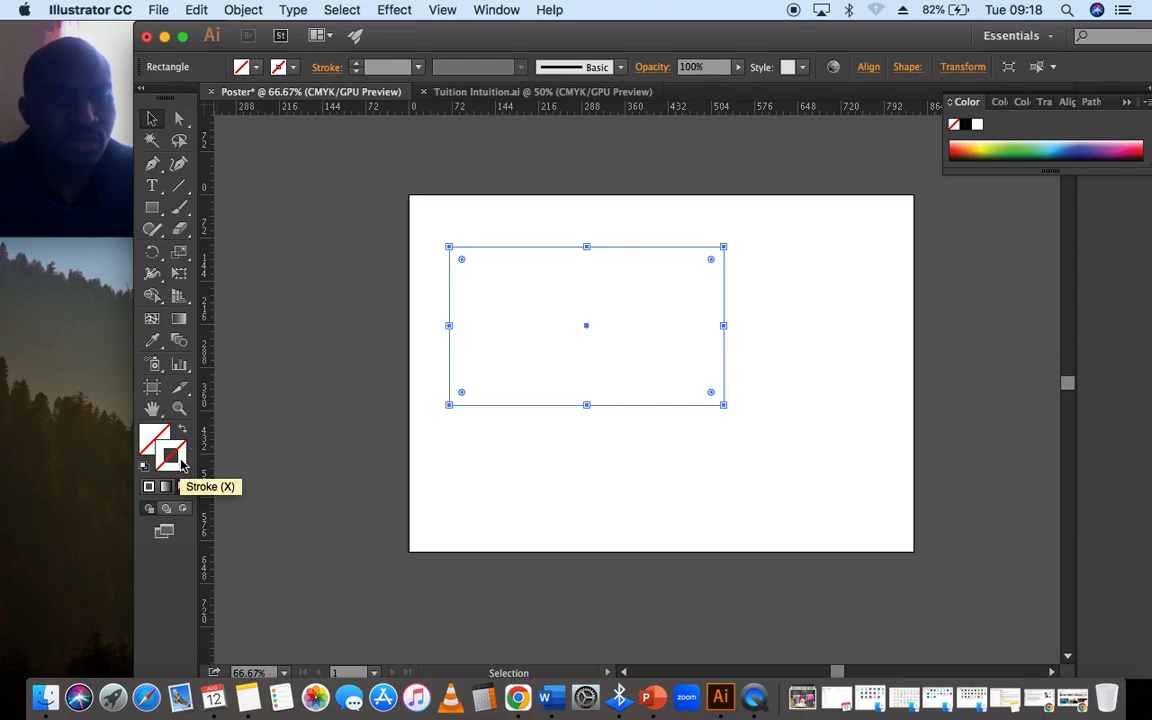
{"action": "double_click", "coordinate": [181, 463]}
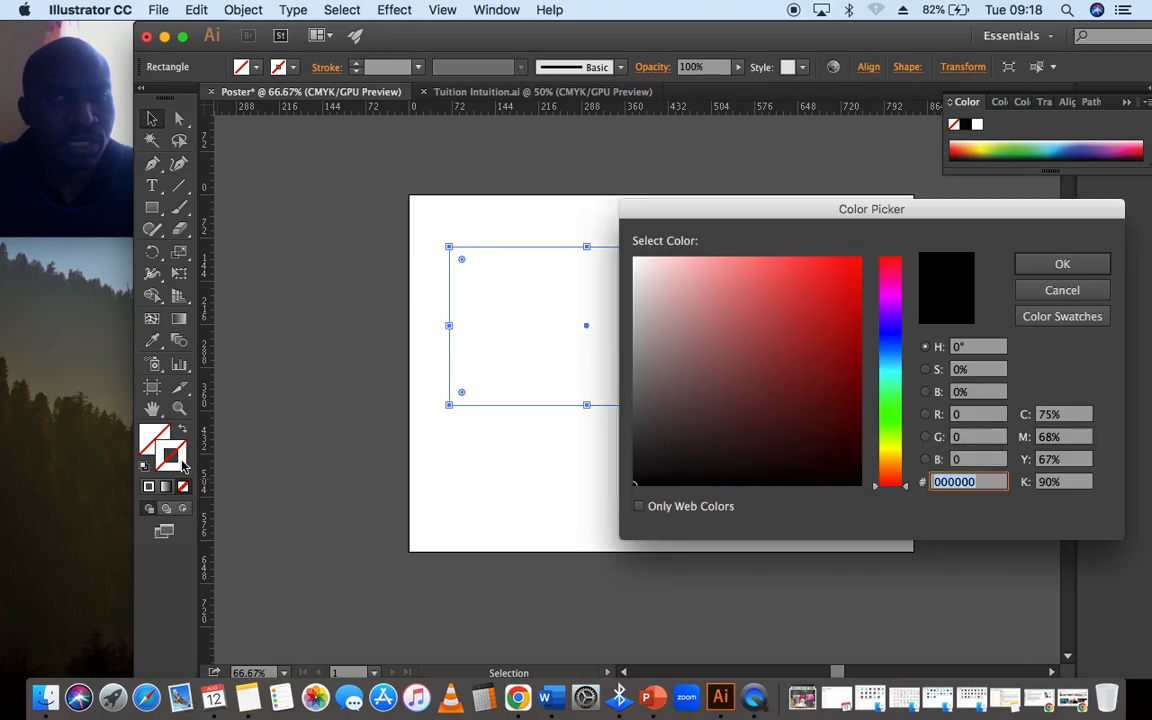
{"action": "mouse_move", "coordinate": [827, 213]}
{"action": "left_mouse_down"}
{"action": "mouse_move", "coordinate": [766, 122]}
{"action": "mouse_move", "coordinate": [749, 120]}
{"action": "left_mouse_up"}
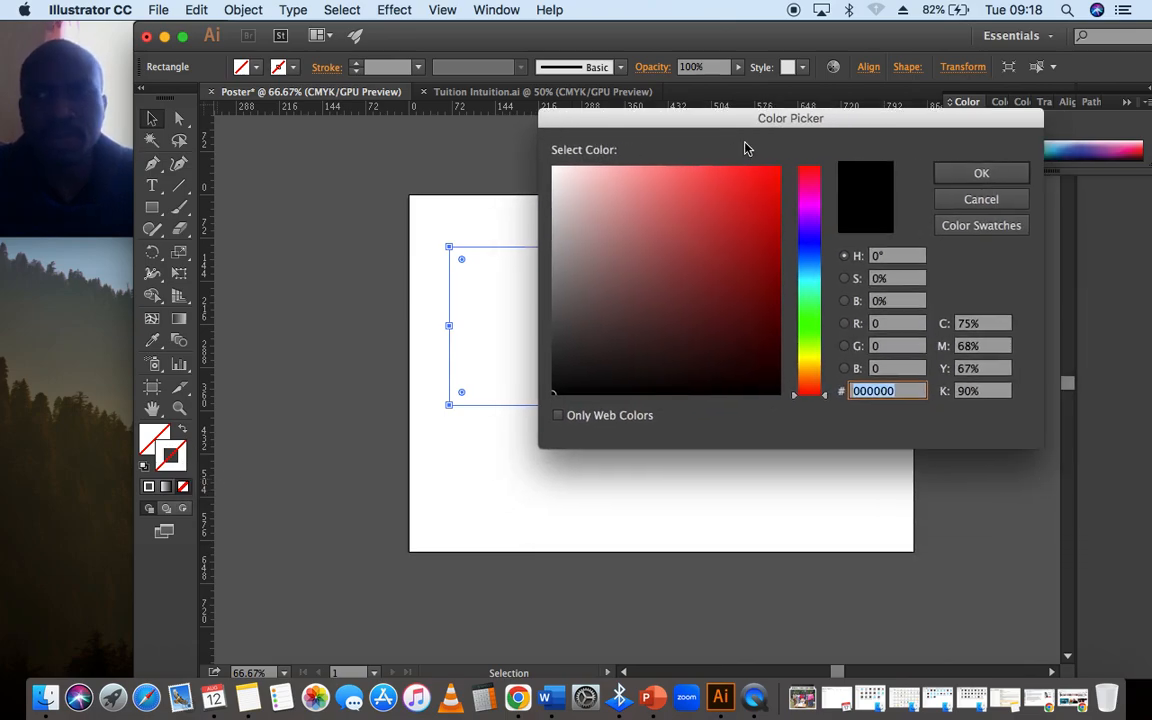
{"action": "left_click_drag", "start_coordinate": [769, 185], "coordinate": [771, 354]}
{"action": "left_click", "coordinate": [774, 394]}
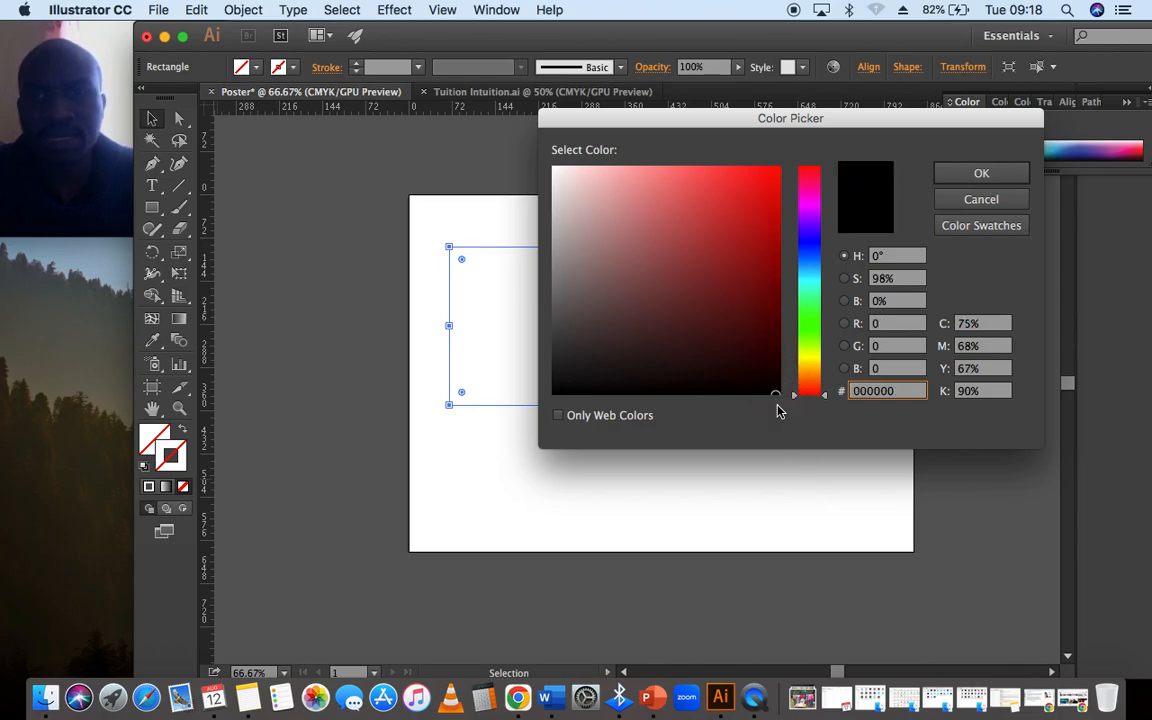
{"action": "left_click_drag", "start_coordinate": [773, 396], "coordinate": [763, 424]}
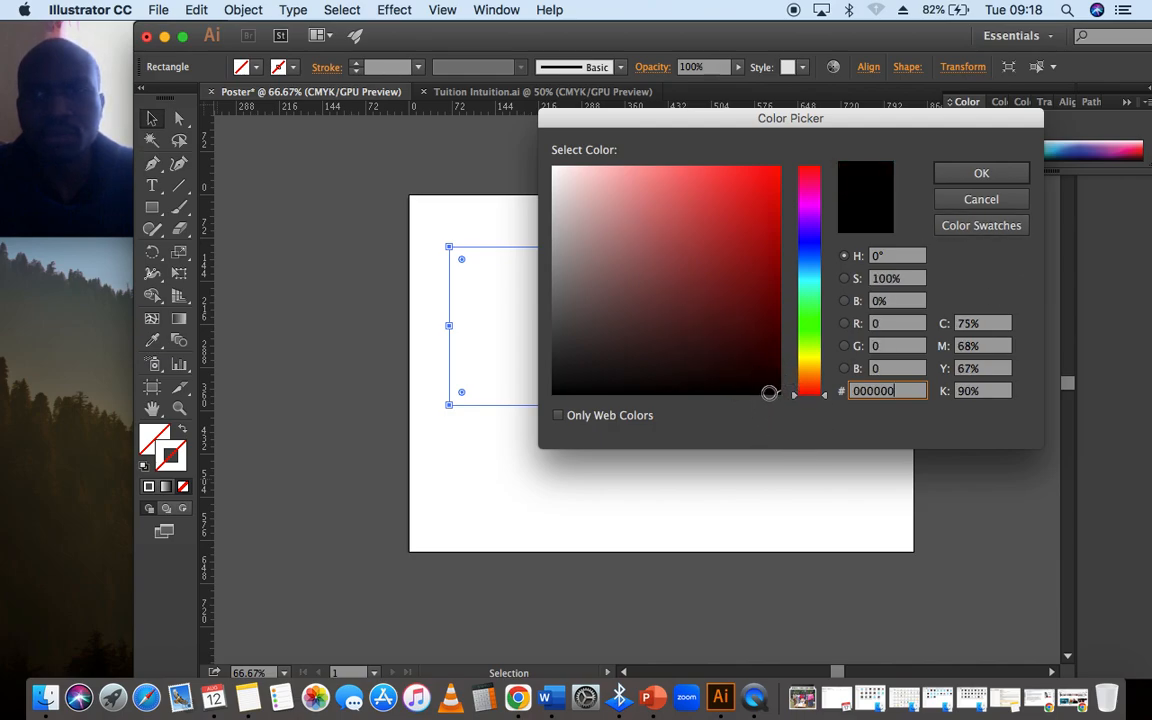
{"action": "left_click", "coordinate": [962, 177]}
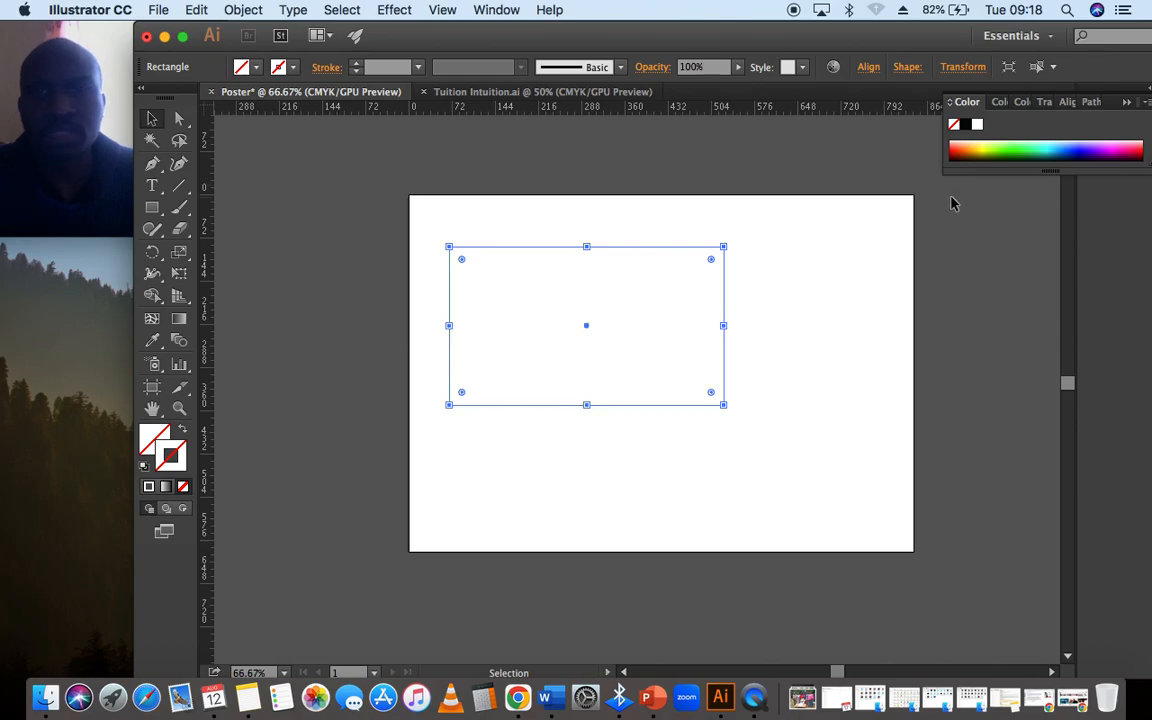
{"action": "double_click", "coordinate": [170, 457]}
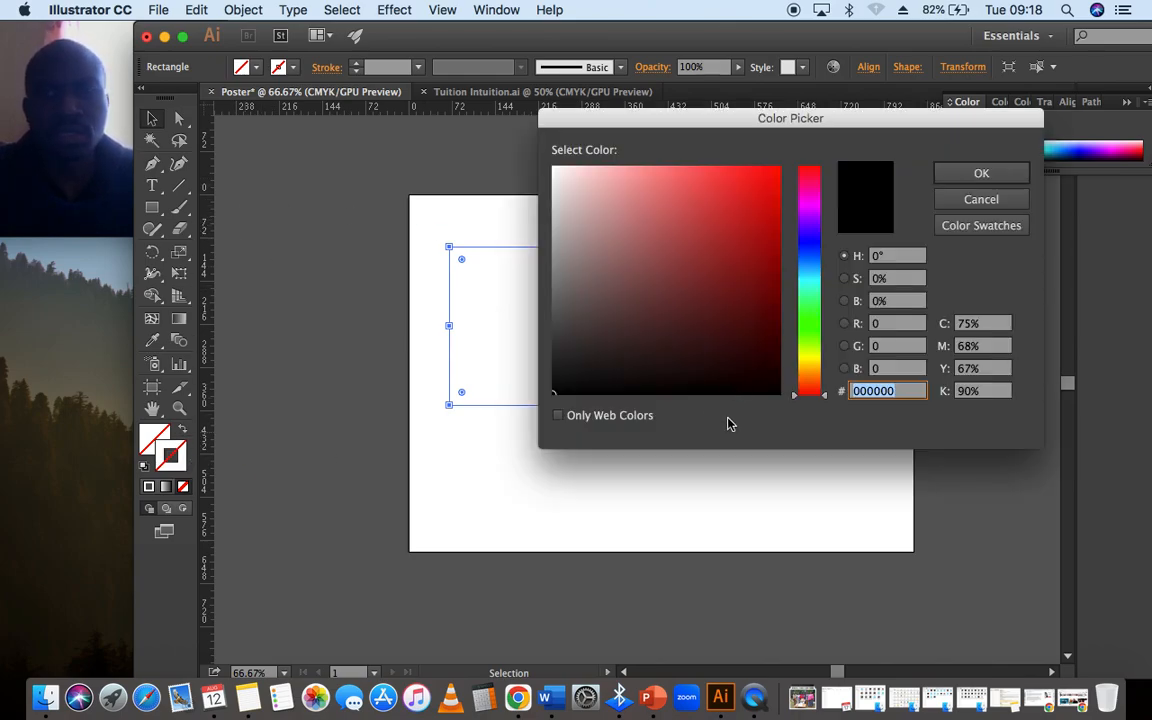
{"action": "left_click", "coordinate": [946, 180]}
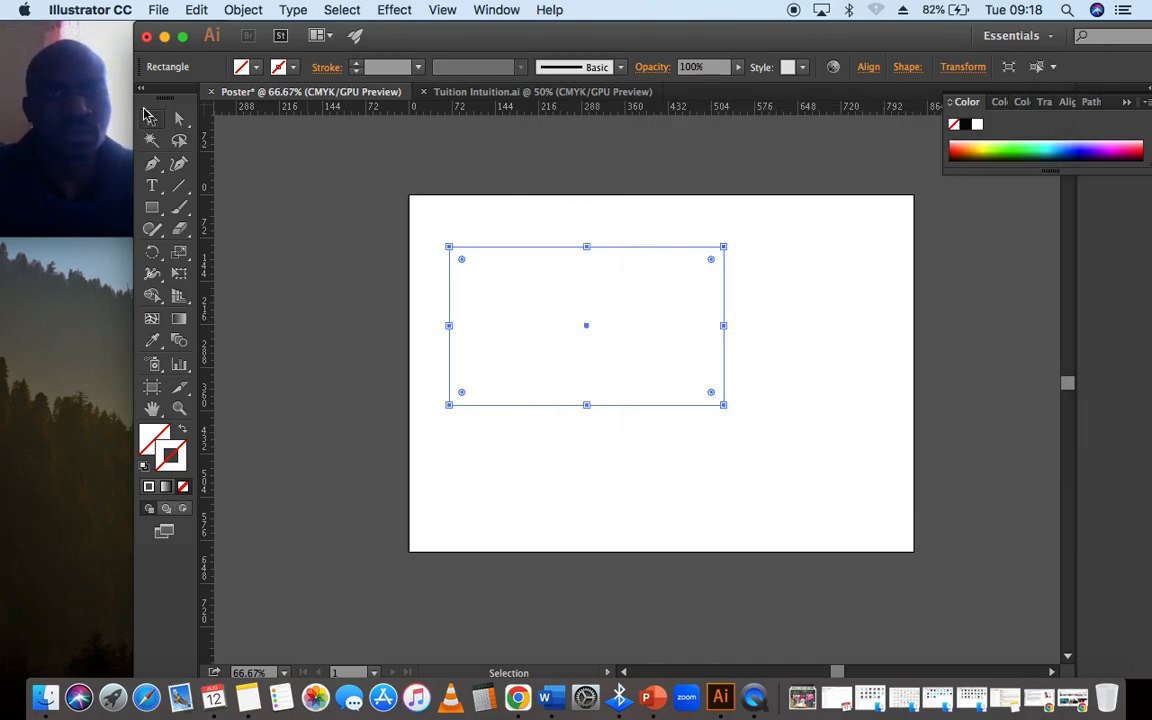
- Move the rectangle so that it overlaps the artboard's upper-left corner
{"action": "left_click", "coordinate": [492, 242]}
{"action": "left_click", "coordinate": [506, 250]}
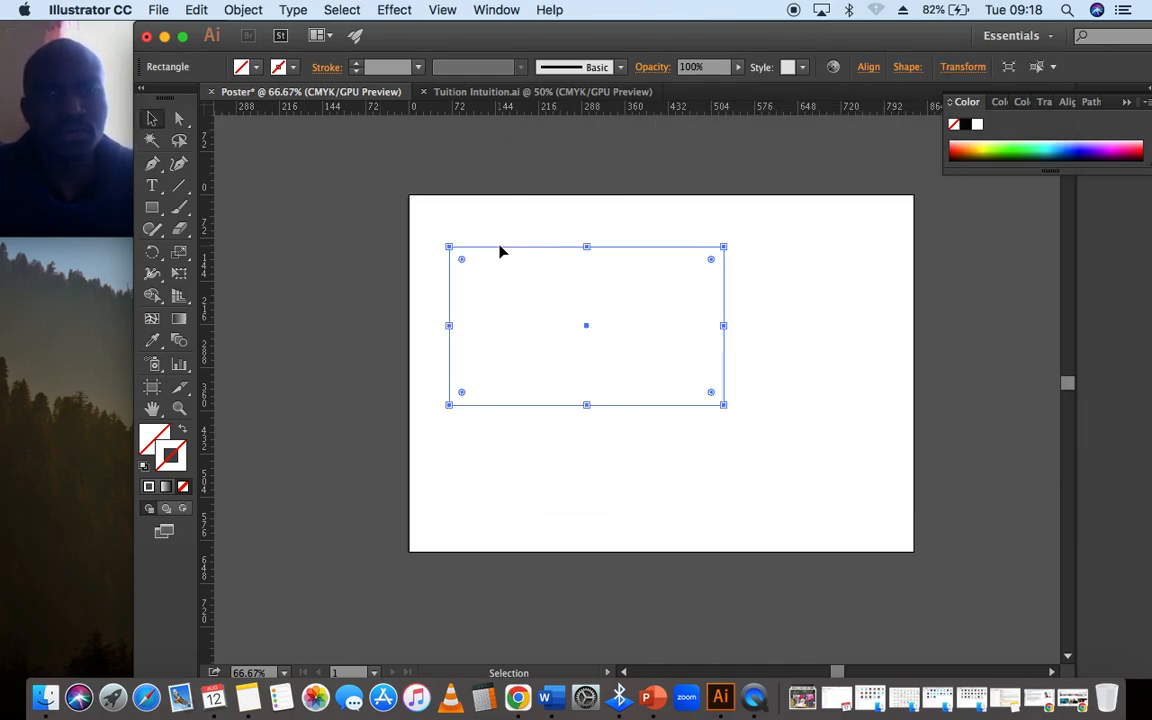
{"action": "left_click_drag", "start_coordinate": [499, 249], "coordinate": [354, 144]}
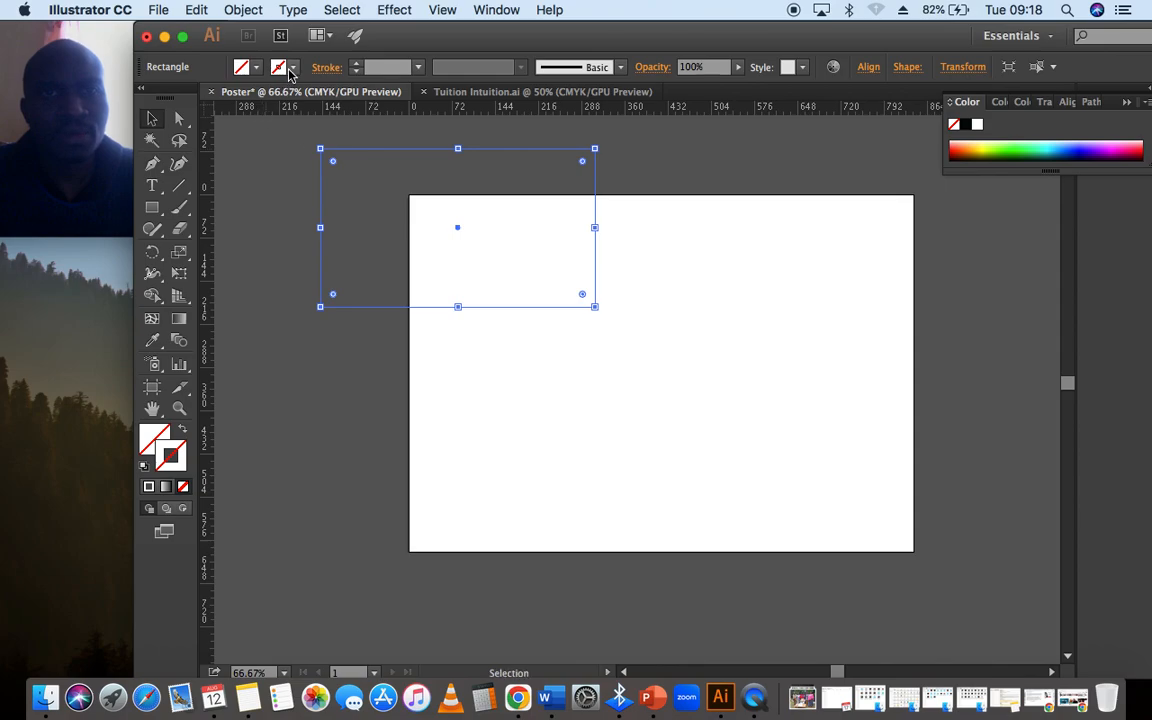
- Apply the Black swatch to the rectangle's stroke
{"action": "left_click", "coordinate": [256, 67]}
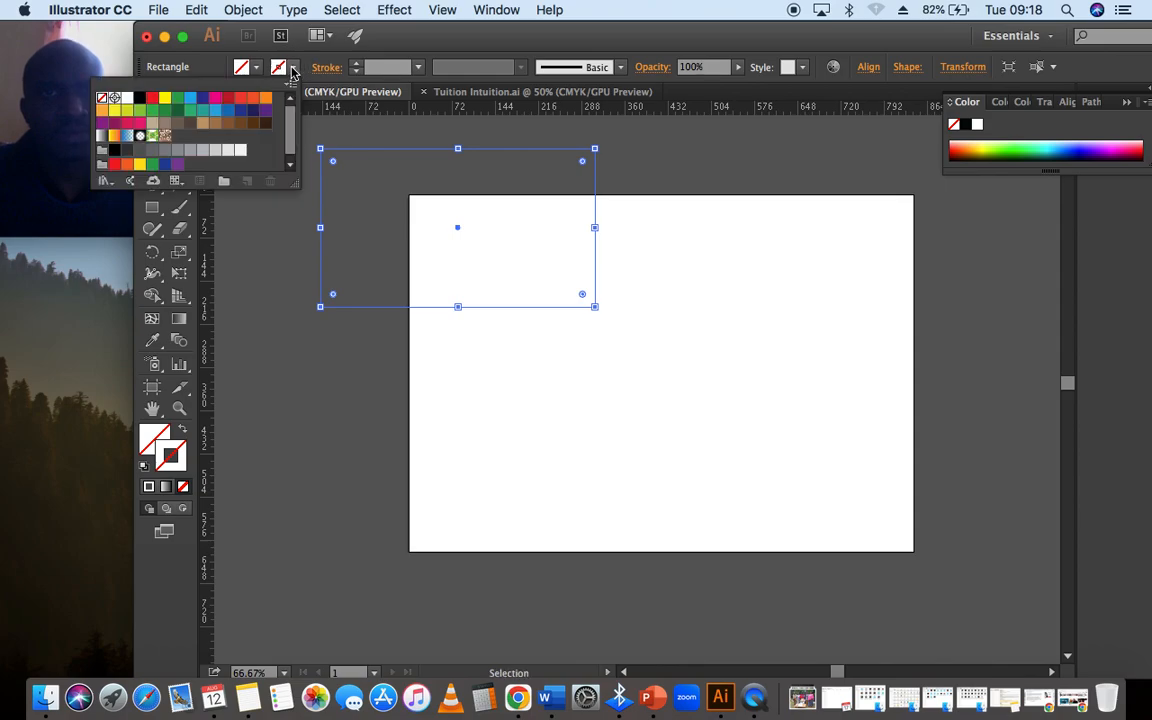
{"action": "left_click", "coordinate": [143, 99]}
{"action": "left_click", "coordinate": [515, 213]}
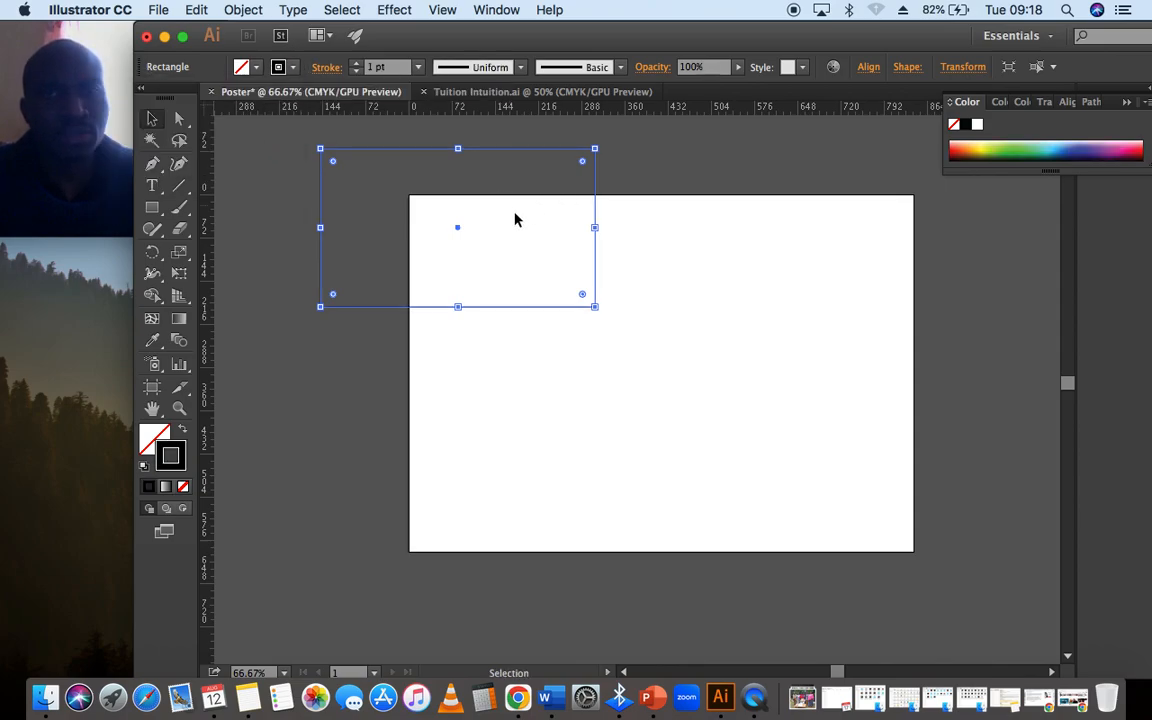
- Move the outlined rectangle fully inside the artboard, close to its upper-left corner
{"action": "left_click_drag", "start_coordinate": [522, 152], "coordinate": [639, 227]}
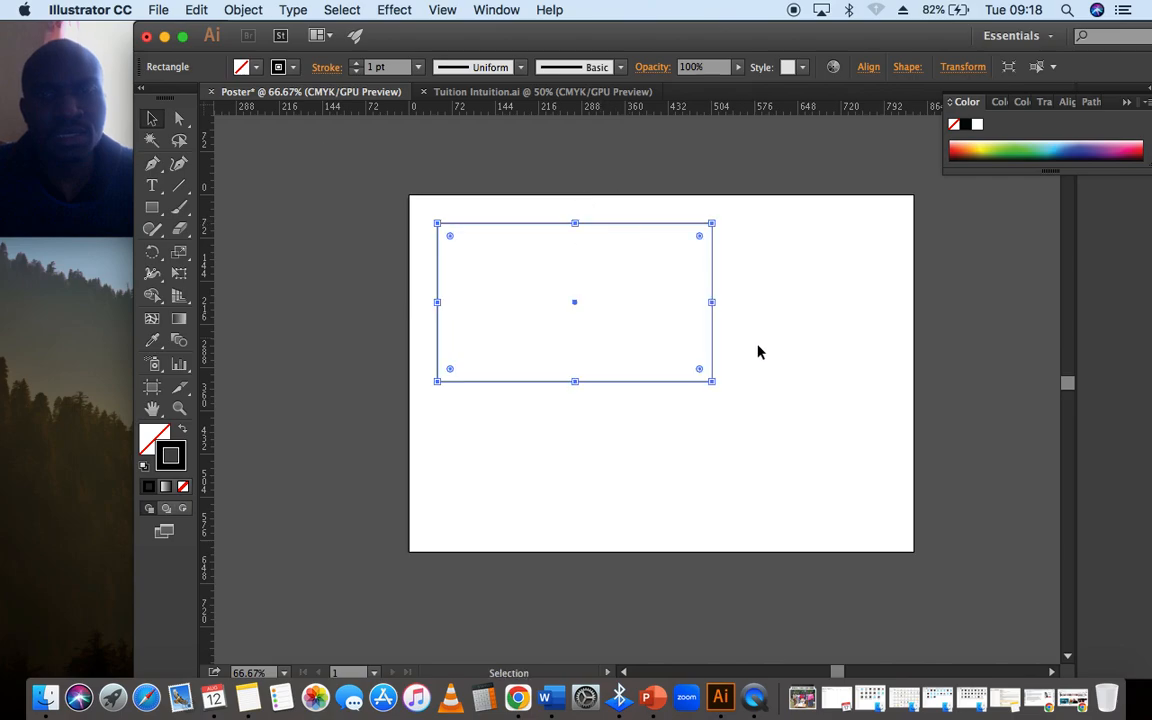
{"action": "left_click", "coordinate": [597, 248]}
{"action": "left_click", "coordinate": [576, 230]}
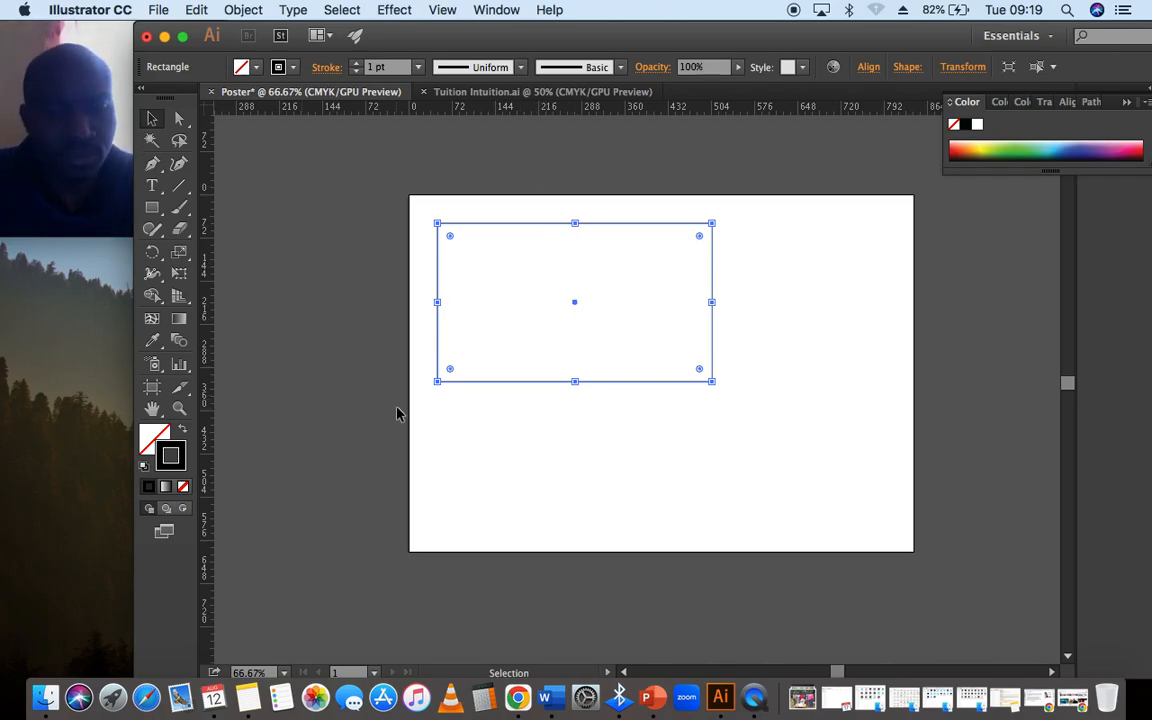
- Examine the rectangle's outline and bounding-box handles at 100% zoom by repeatedly selecting and deselecting it
{"action": "key", "text": "super+equal"}
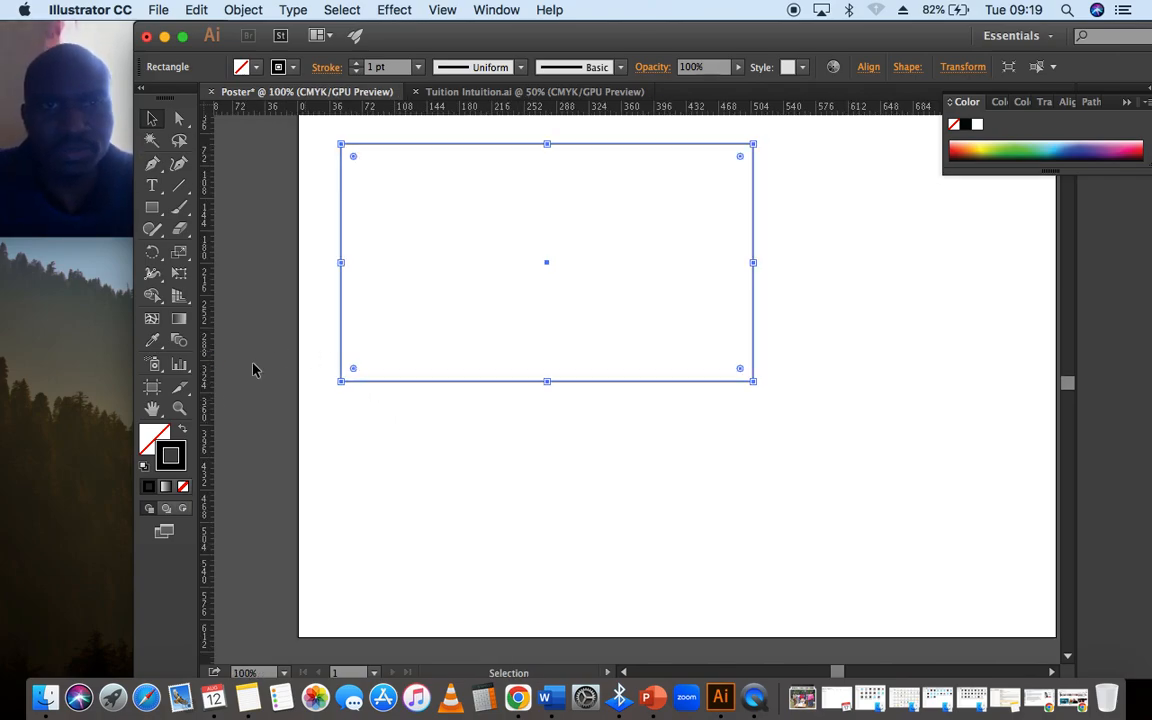
{"action": "left_click", "coordinate": [157, 406]}
{"action": "left_click_drag", "start_coordinate": [472, 389], "coordinate": [468, 430]}
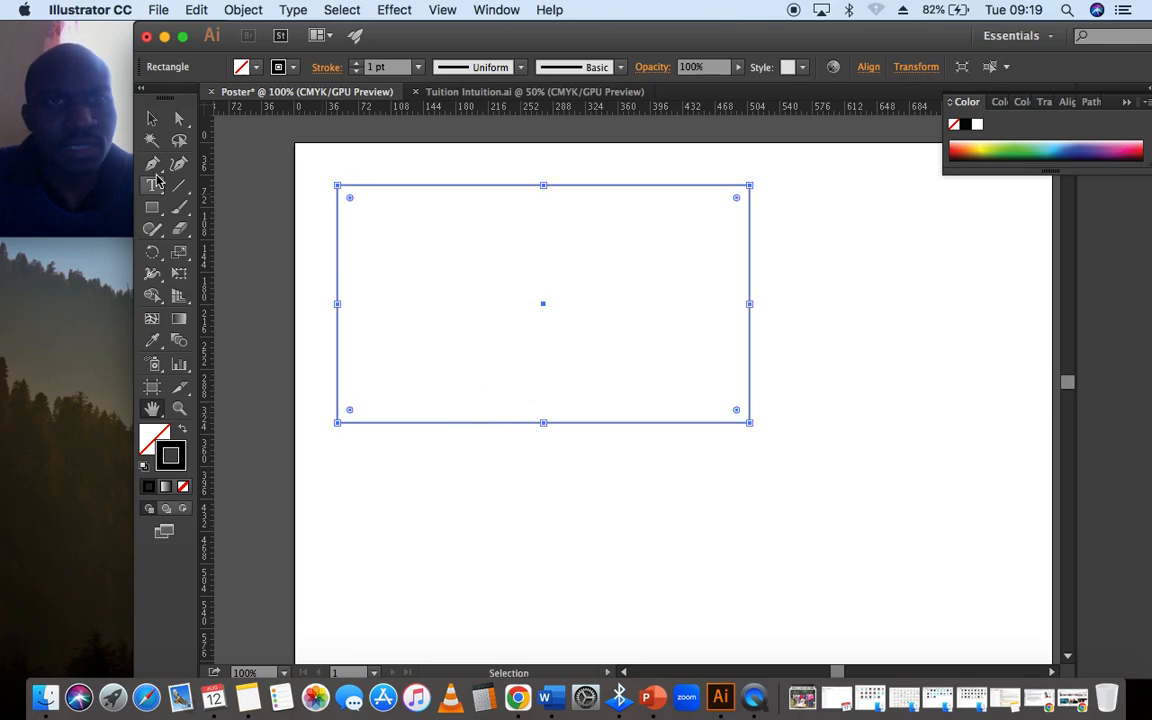
{"action": "left_click", "coordinate": [151, 118]}
{"action": "left_click", "coordinate": [218, 160]}
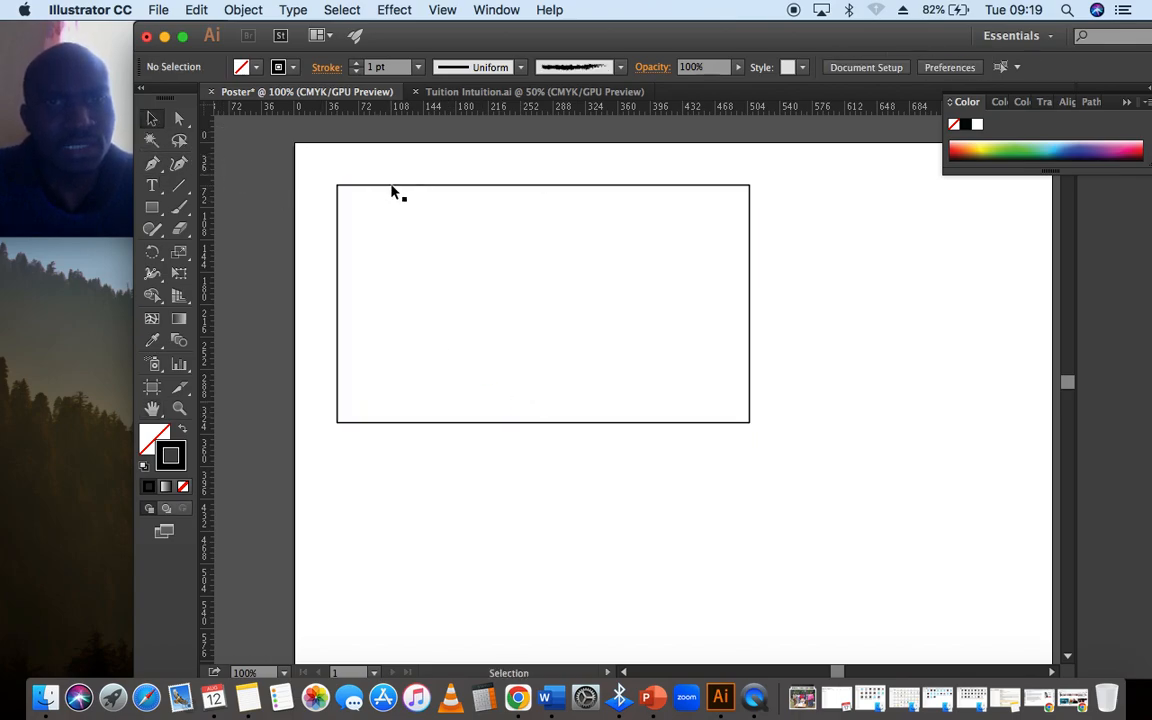
{"action": "left_click", "coordinate": [392, 186]}
{"action": "left_click", "coordinate": [225, 174]}
{"action": "left_click", "coordinate": [367, 194]}
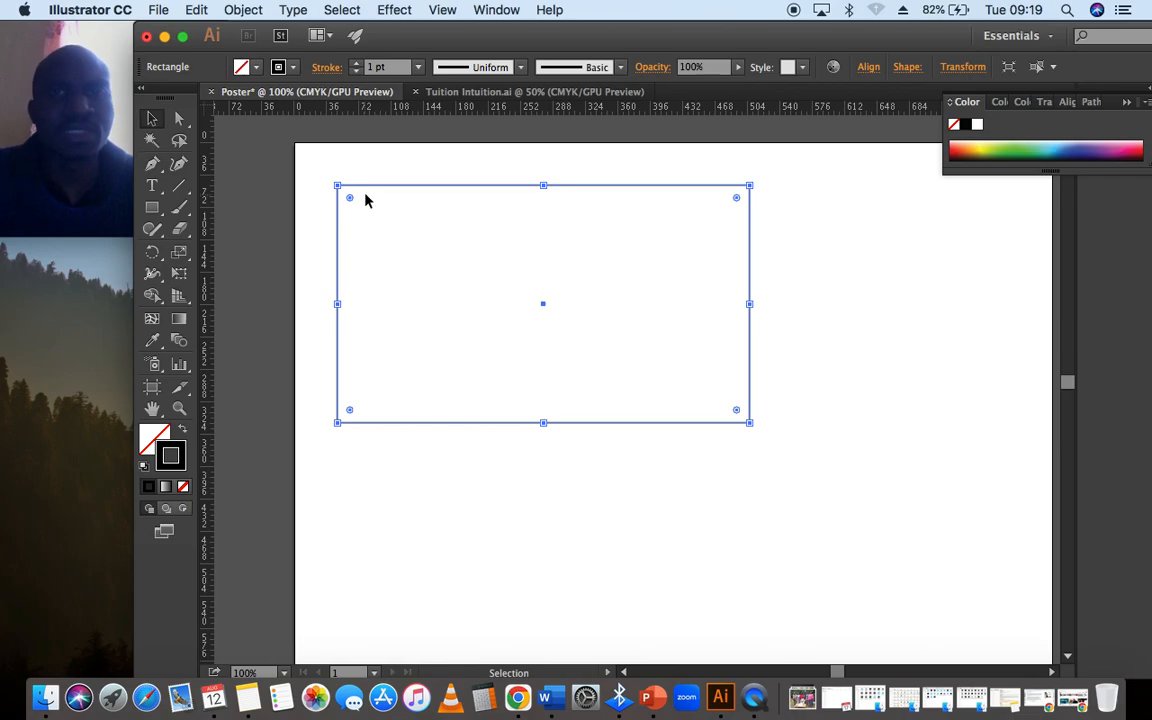
{"action": "left_click", "coordinate": [252, 195]}
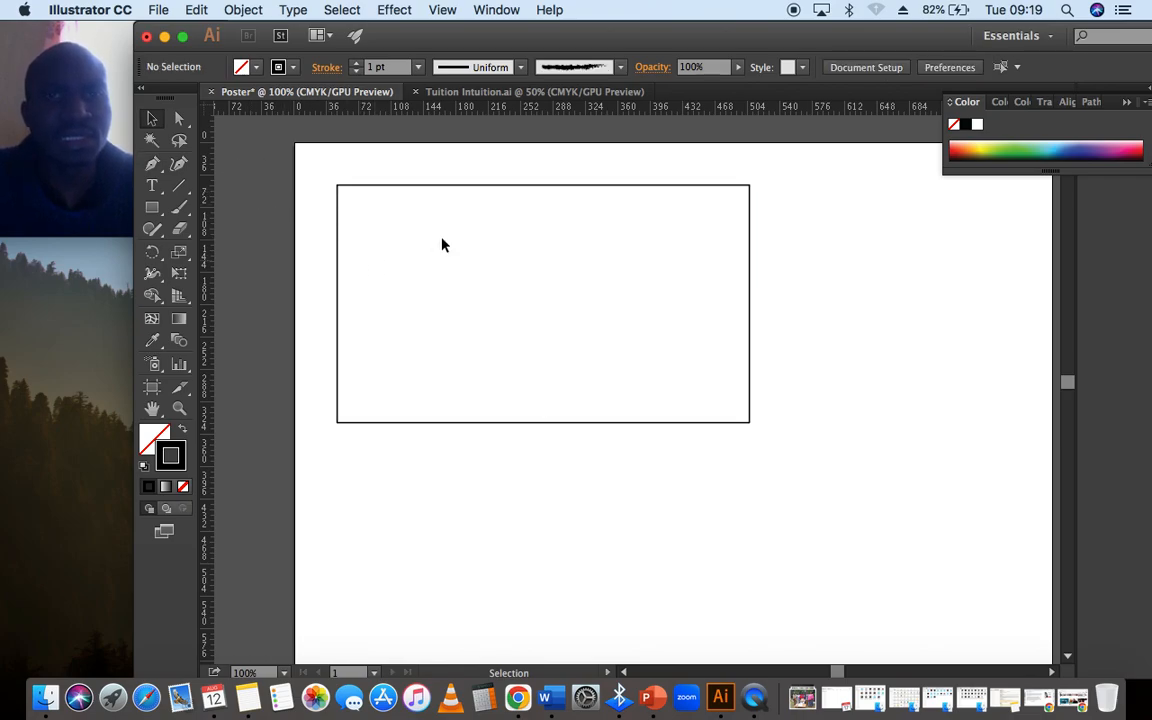
{"action": "left_click", "coordinate": [446, 192]}
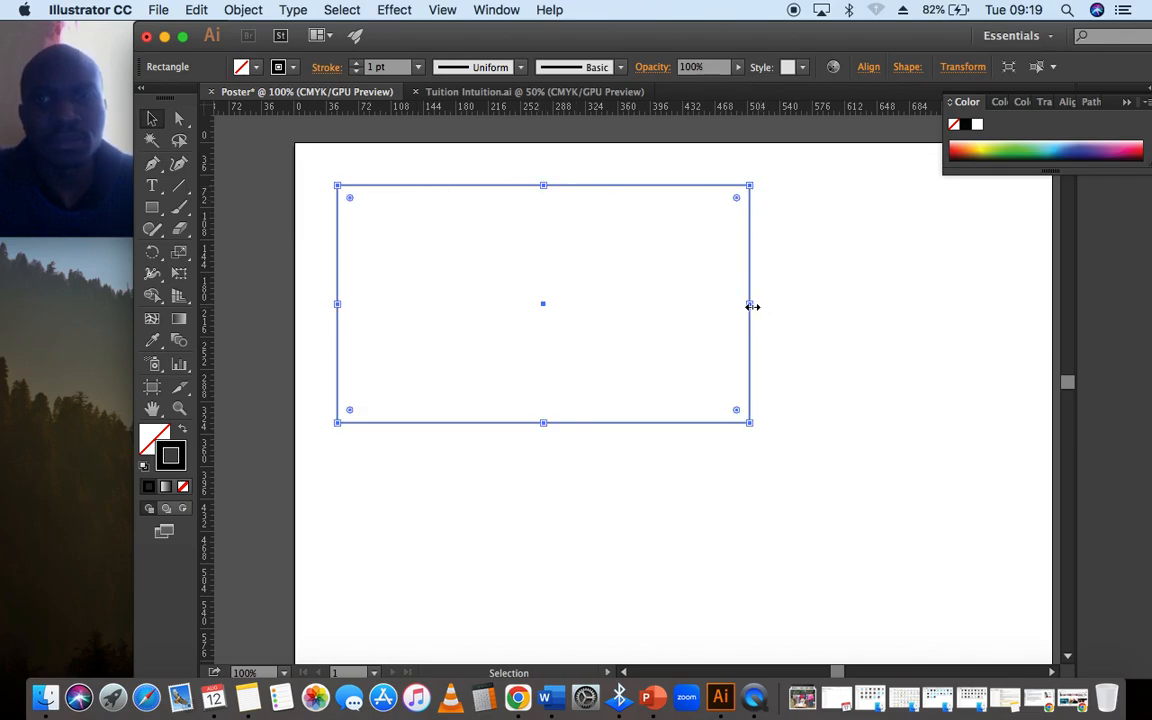
{"action": "left_click", "coordinate": [752, 404]}
{"action": "left_click", "coordinate": [748, 420]}
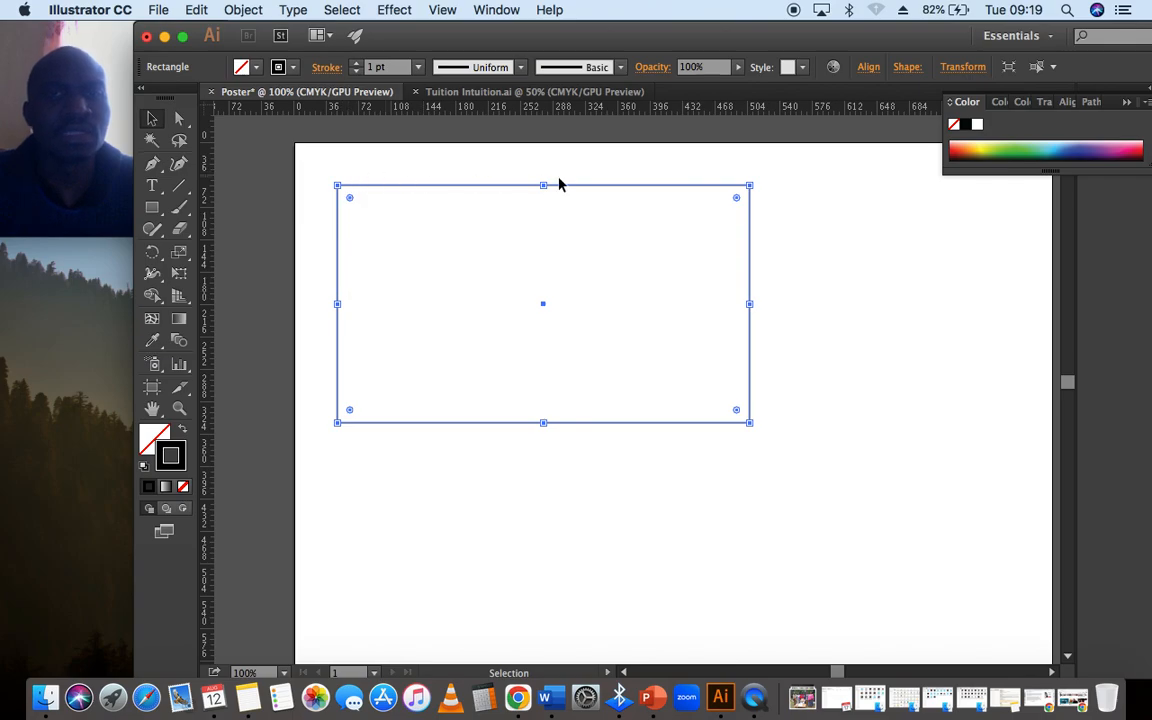
{"action": "left_click", "coordinate": [268, 172]}
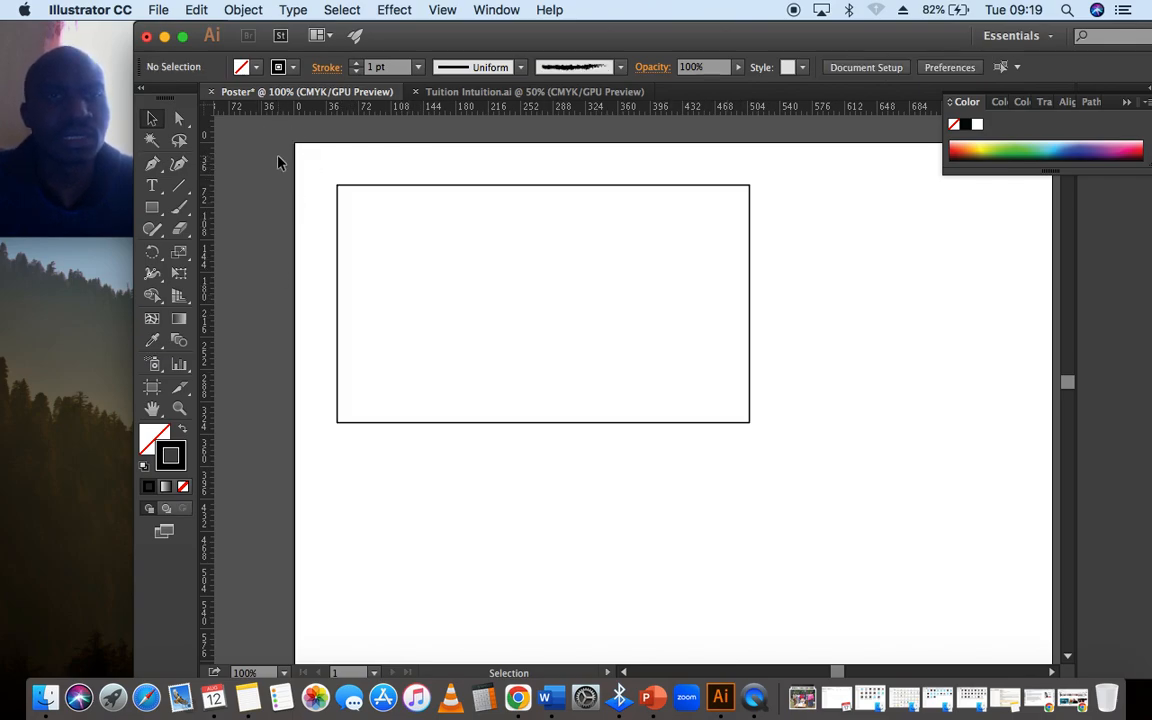
{"action": "left_click", "coordinate": [354, 186]}
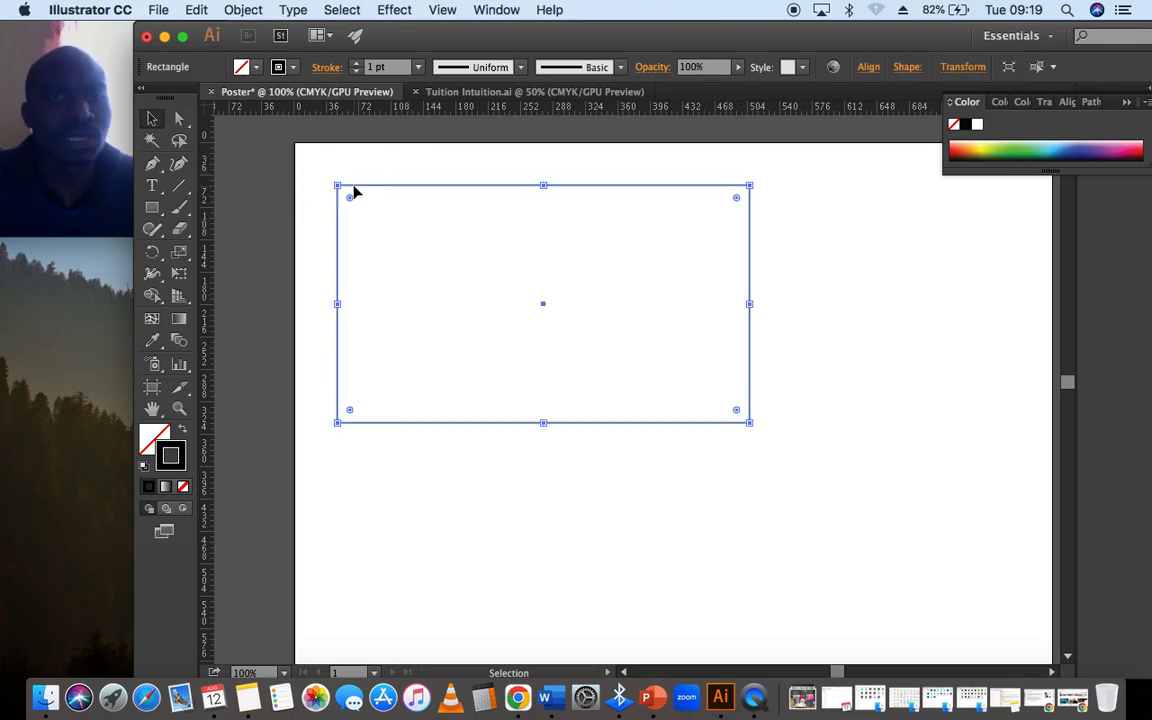
- Try to pick the rectangle's upper-left anchor point with the Direct Selection tool
{"action": "left_click", "coordinate": [155, 126]}
{"action": "left_click", "coordinate": [155, 126]}
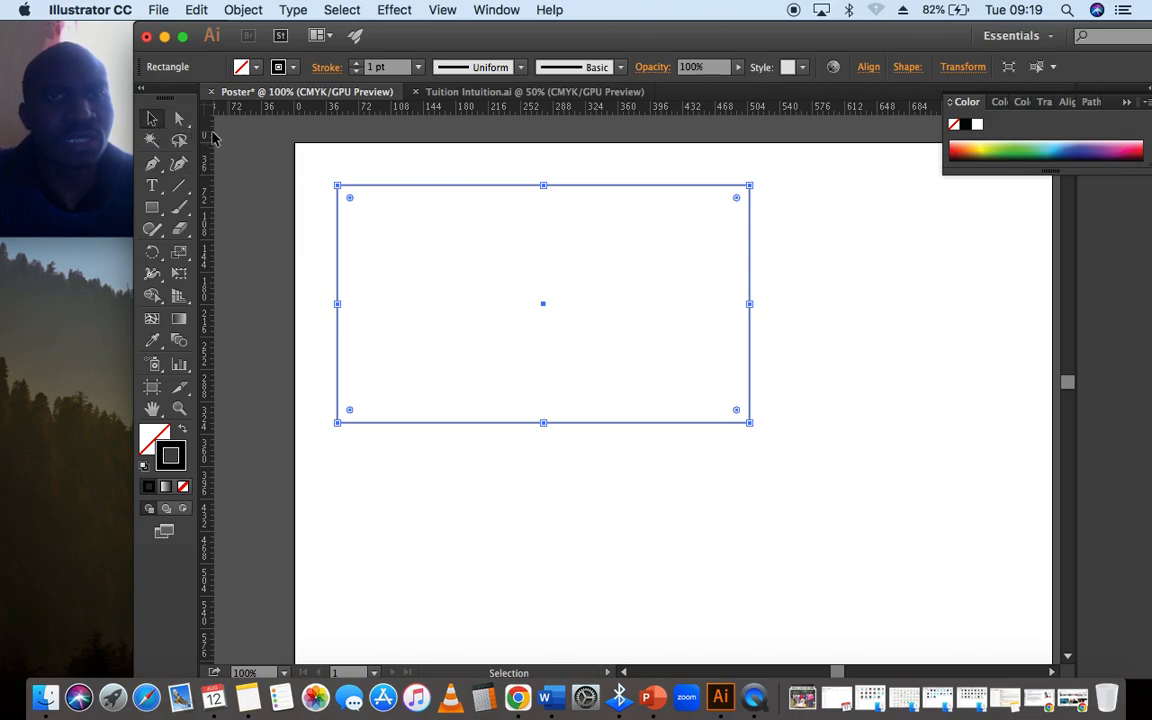
{"action": "left_click", "coordinate": [184, 129]}
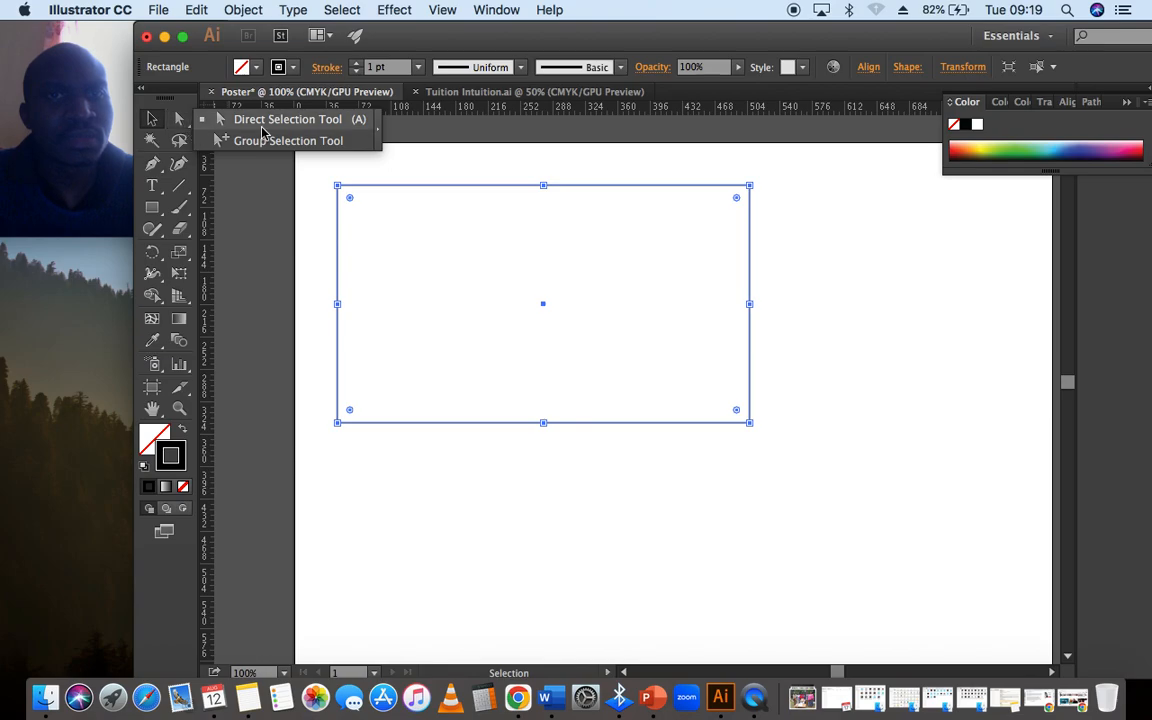
{"action": "left_click", "coordinate": [240, 123]}
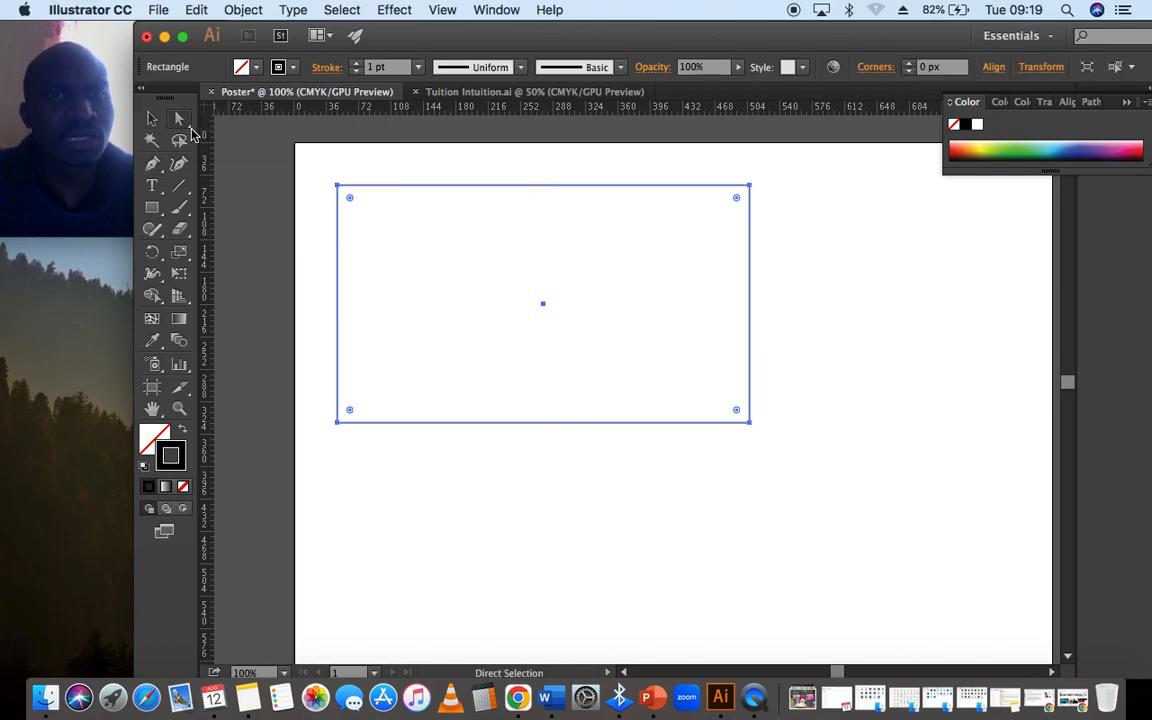
{"action": "left_click", "coordinate": [191, 130]}
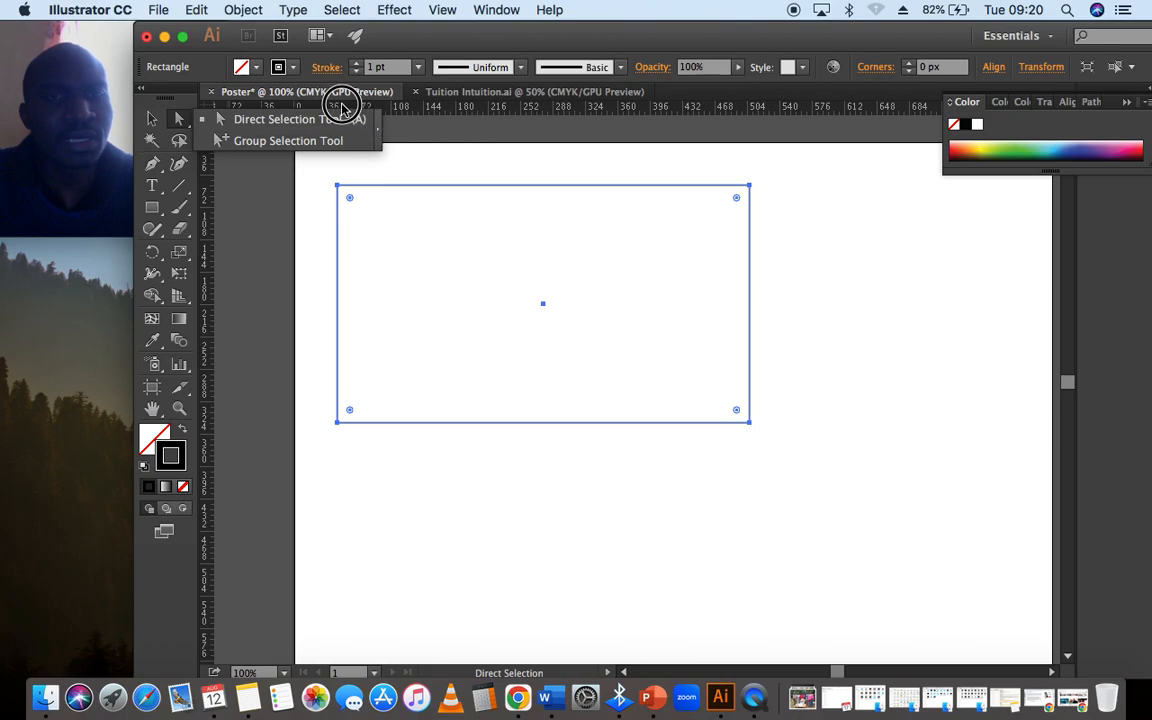
{"action": "left_click", "coordinate": [285, 122]}
{"action": "left_click", "coordinate": [333, 196]}
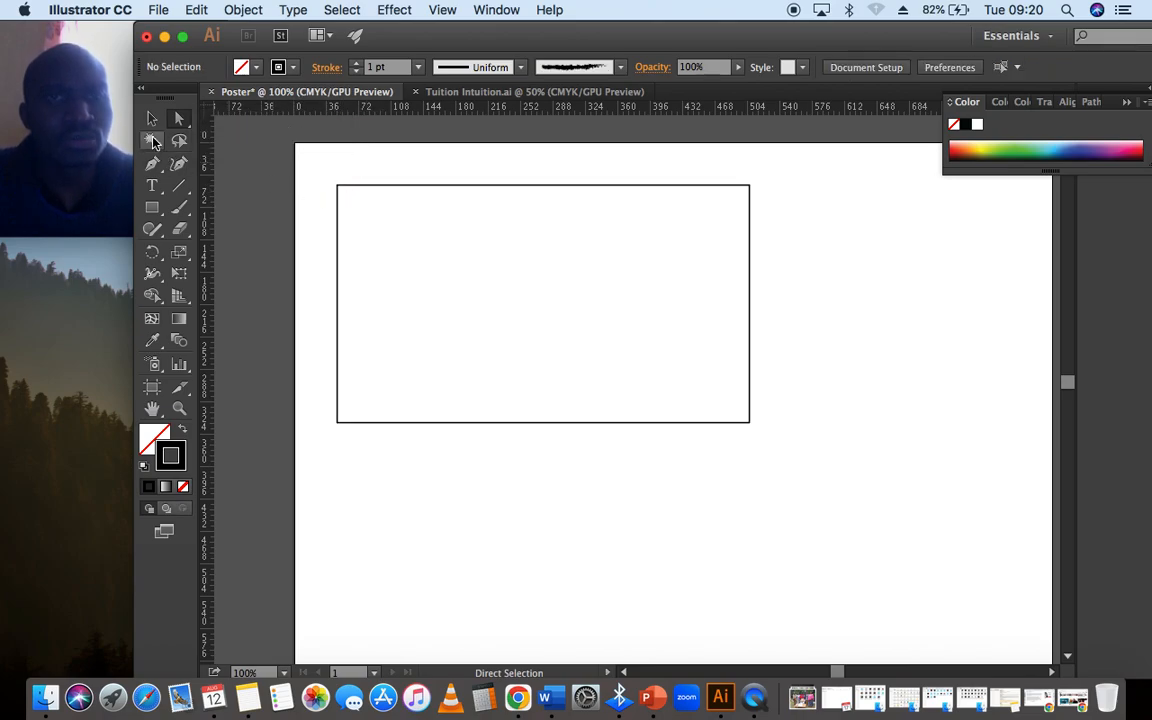
- Reselect the rectangle and shift its upper-left anchor point slightly up and to the left with the Direct Selection tool
{"action": "key", "text": "v"}
{"action": "left_click", "coordinate": [384, 186]}
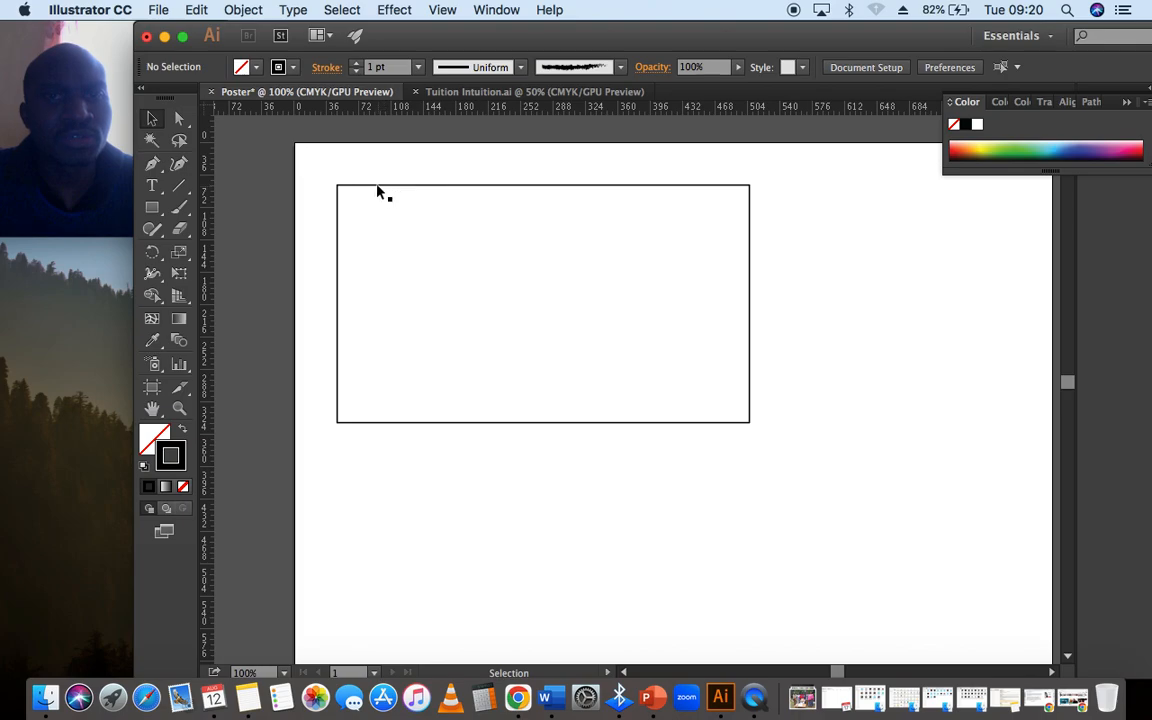
{"action": "left_click", "coordinate": [378, 187]}
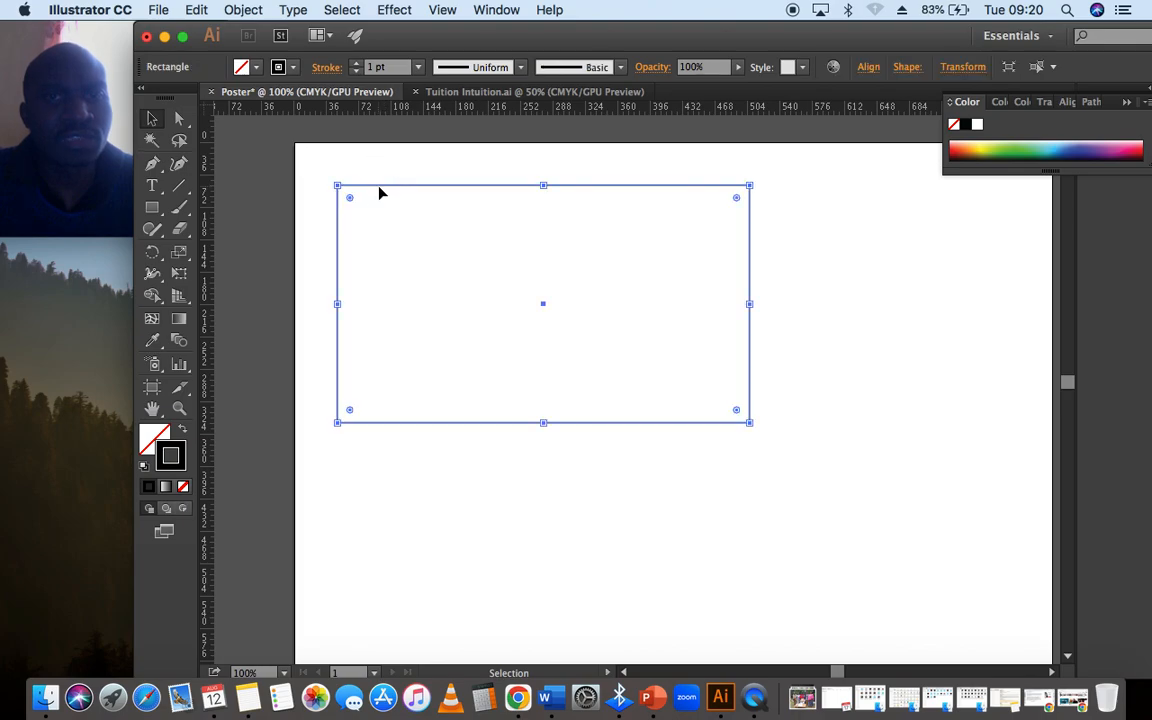
{"action": "left_click", "coordinate": [180, 121]}
{"action": "left_click", "coordinate": [248, 124]}
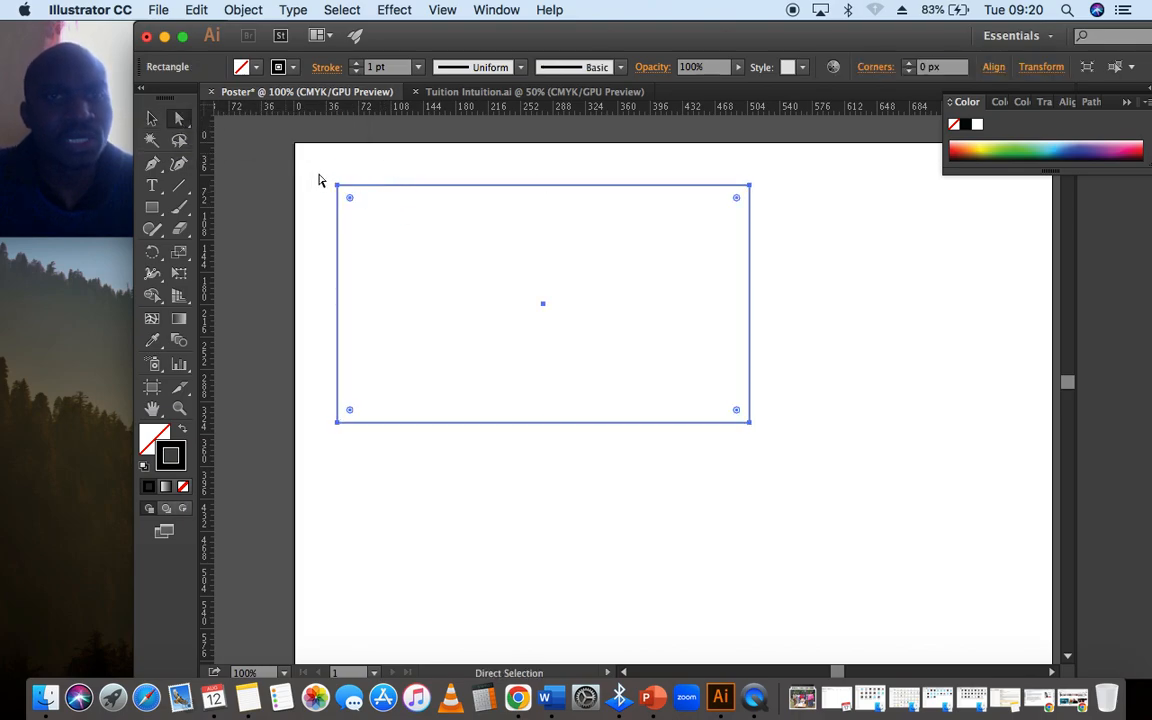
{"action": "mouse_move", "coordinate": [338, 188]}
{"action": "left_mouse_down"}
{"action": "mouse_move", "coordinate": [493, 338]}
{"action": "mouse_move", "coordinate": [712, 398]}
{"action": "mouse_move", "coordinate": [318, 183]}
{"action": "mouse_move", "coordinate": [333, 181]}
{"action": "left_mouse_up"}
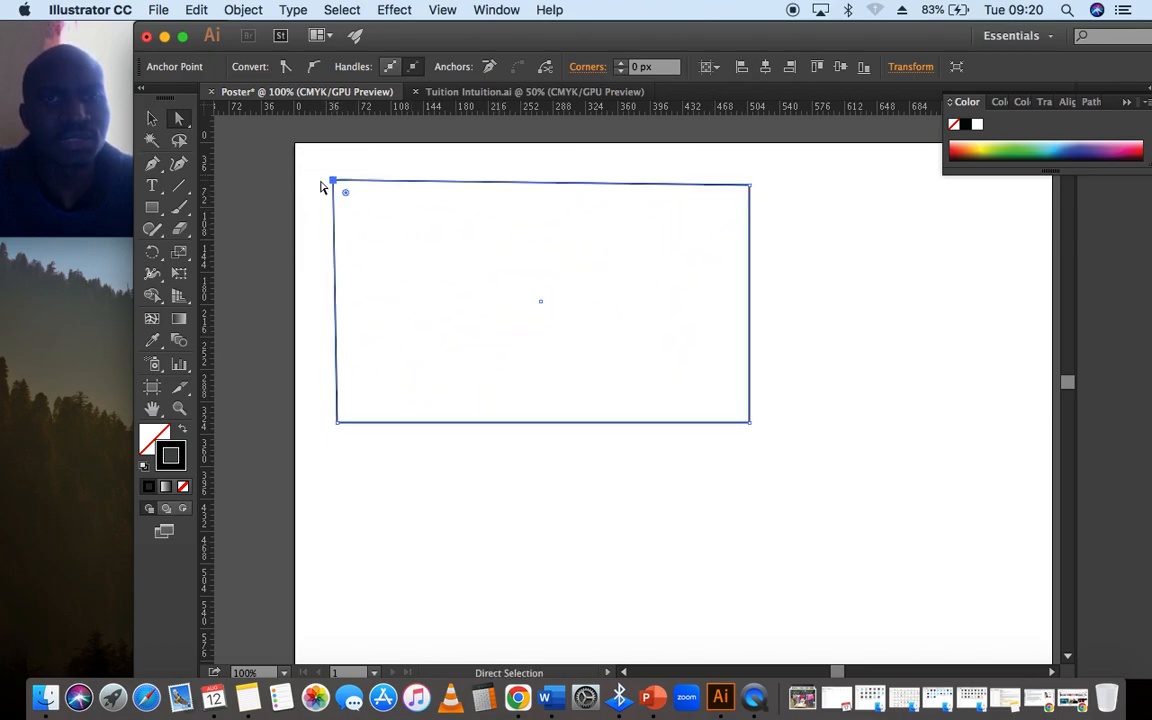
- Try distorting the shape by moving its upper-right, lower-right and upper-left anchor points, and undo those moves
{"action": "mouse_move", "coordinate": [746, 189]}
{"action": "left_mouse_down"}
{"action": "mouse_move", "coordinate": [918, 193]}
{"action": "mouse_move", "coordinate": [746, 182]}
{"action": "left_mouse_up"}
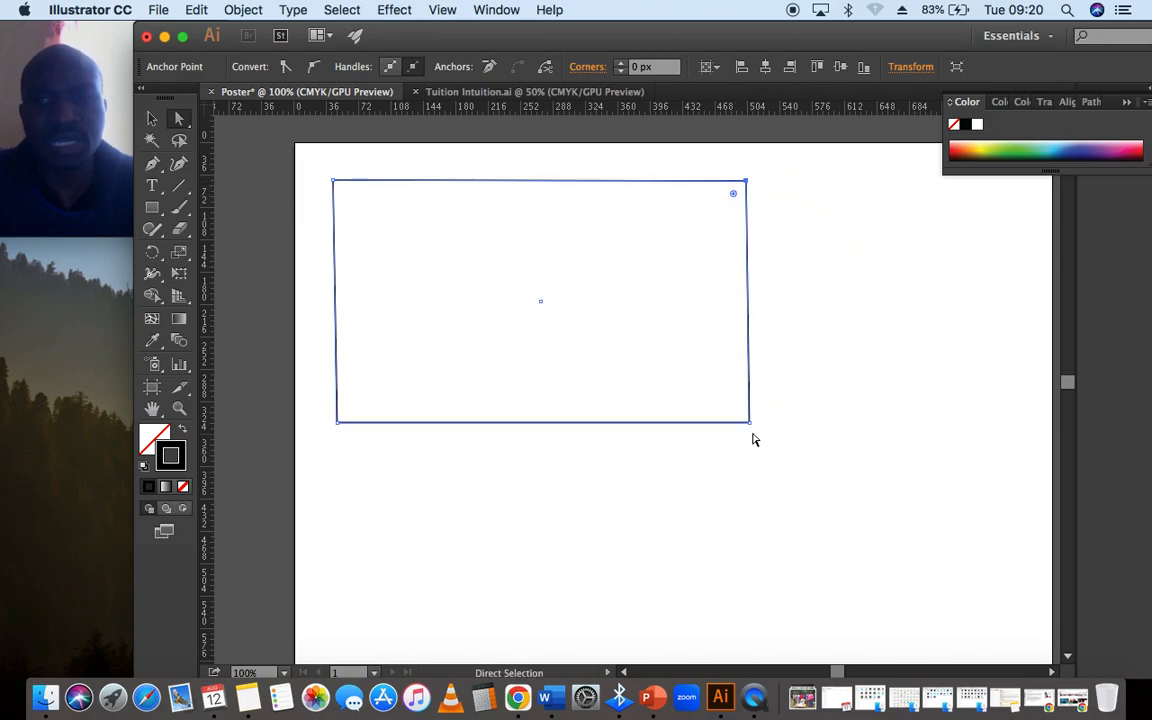
{"action": "left_click_drag", "start_coordinate": [748, 420], "coordinate": [471, 281]}
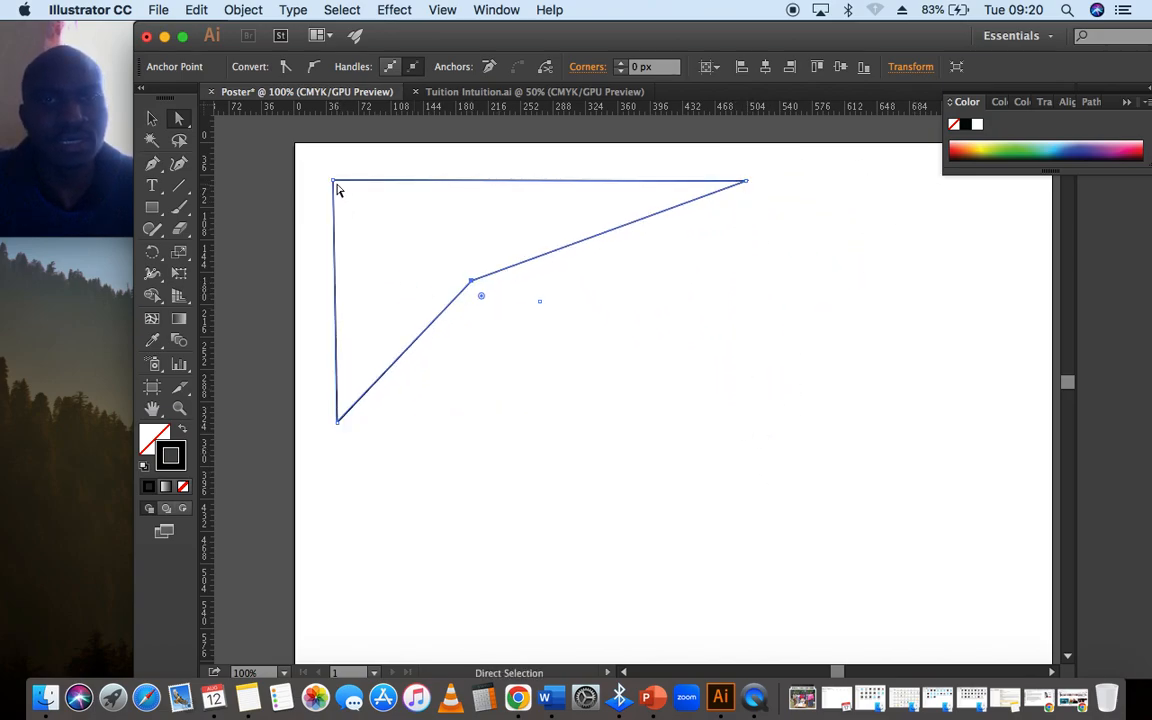
{"action": "left_click_drag", "start_coordinate": [337, 190], "coordinate": [747, 421]}
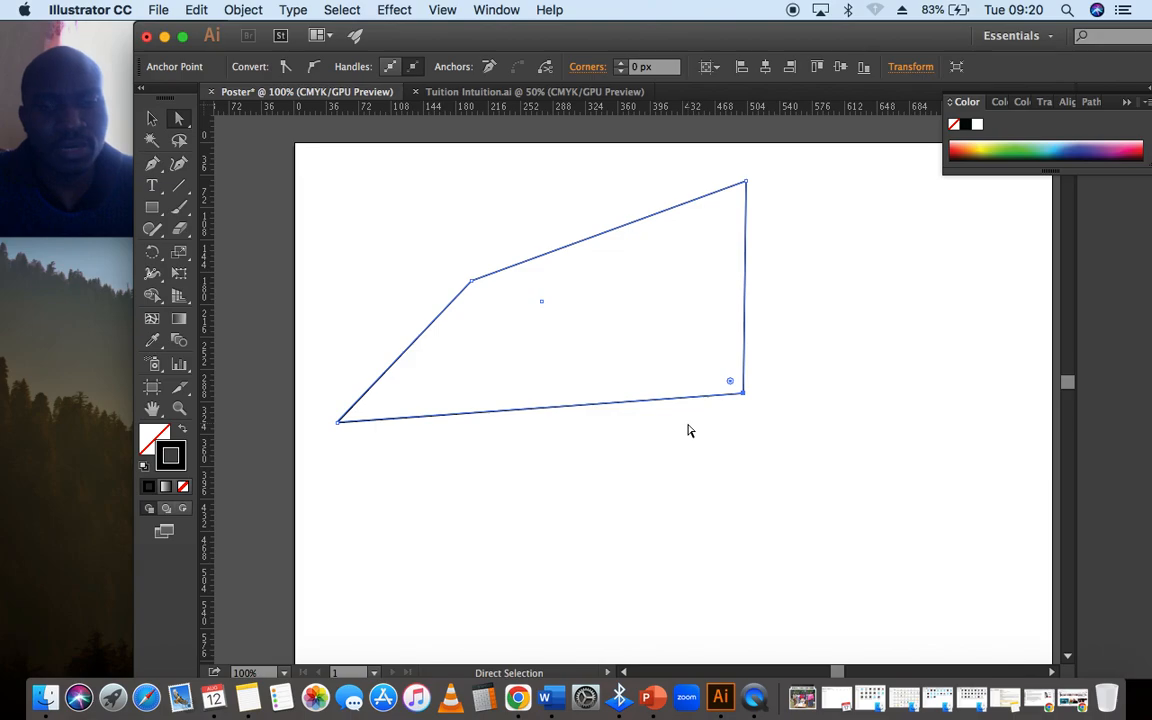
{"action": "key", "text": "super+z"}
{"action": "key", "text": "super+z"}
{"action": "key", "text": "super+z"}
{"action": "key", "text": "super+z"}
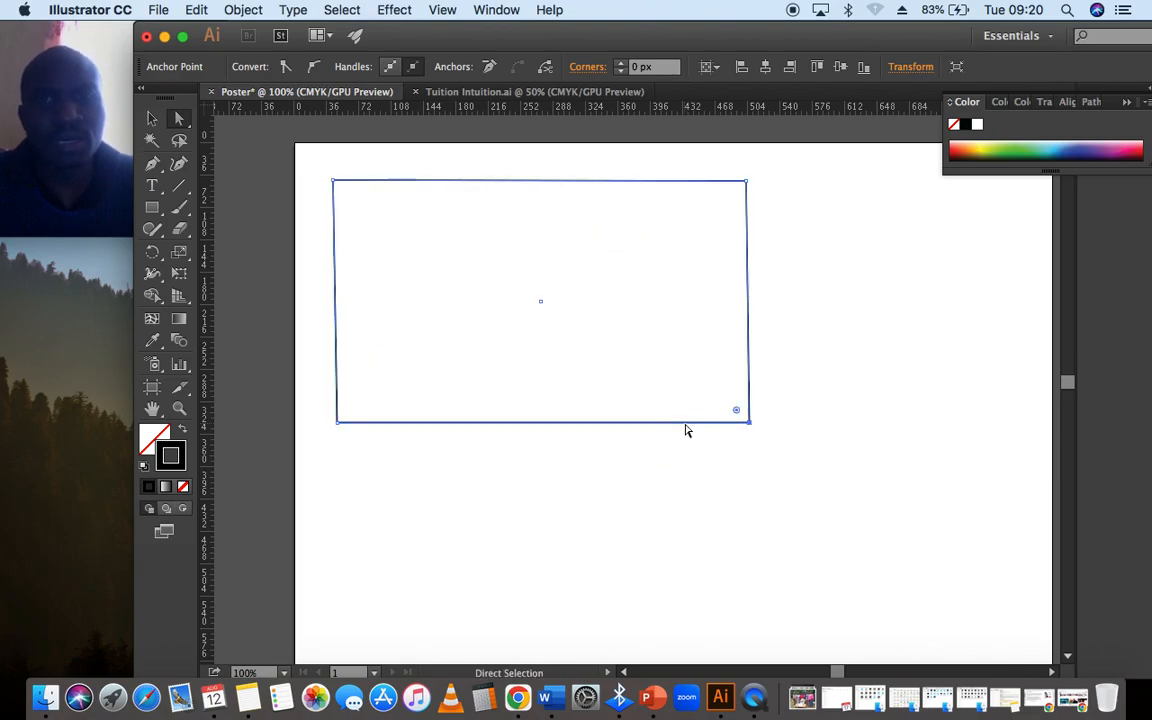
{"action": "key", "text": "super+z"}
{"action": "key", "text": "super+z"}
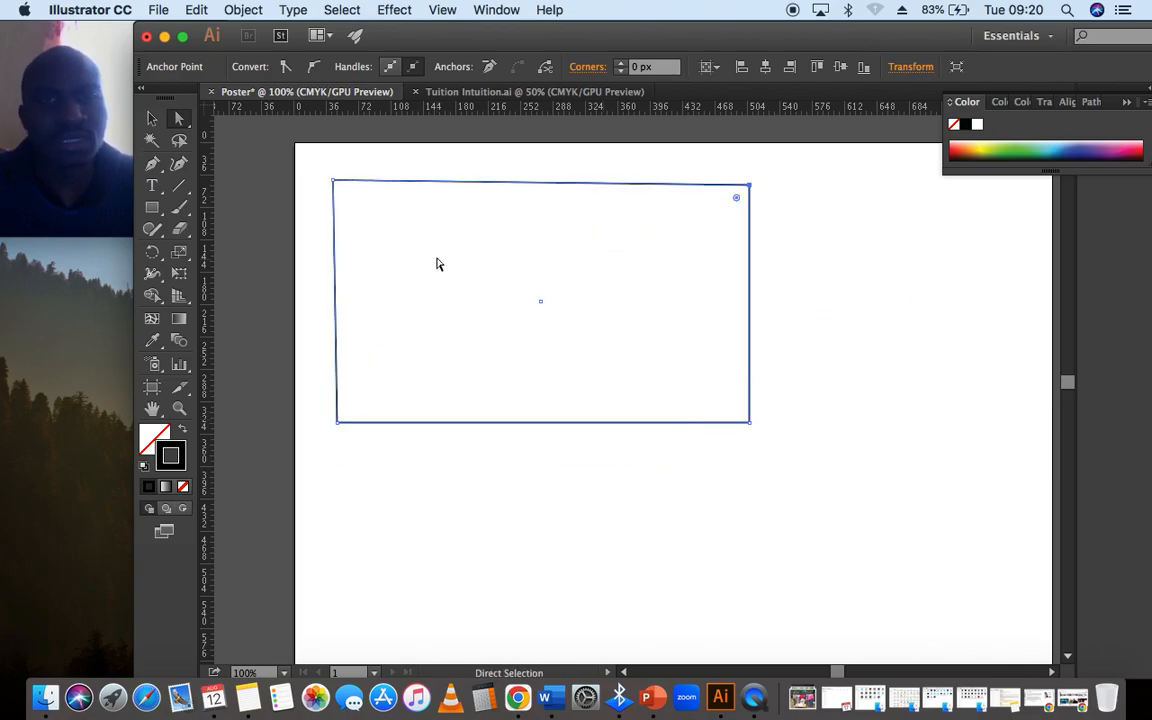
{"action": "left_click_drag", "start_coordinate": [335, 185], "coordinate": [553, 234]}
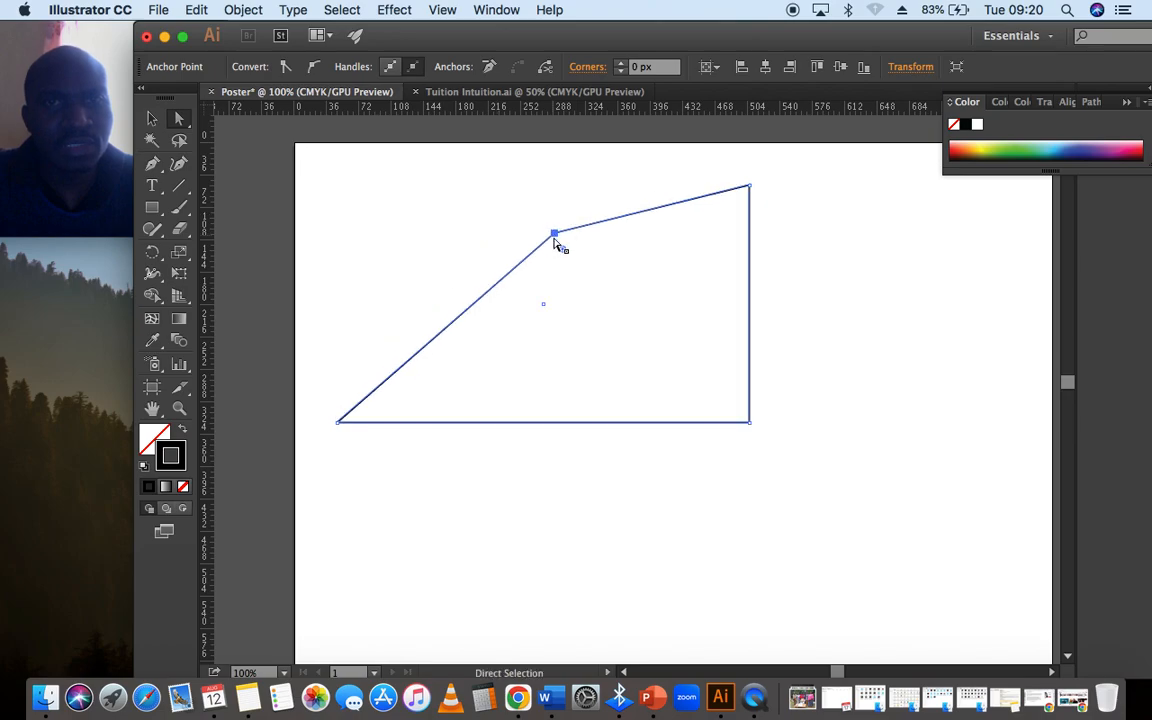
{"action": "key", "text": "super+z"}
- Select the whole shape with the Selection tool and duplicate it down and to the right, overlapping the original's lower-right area
{"action": "left_click", "coordinate": [151, 118]}
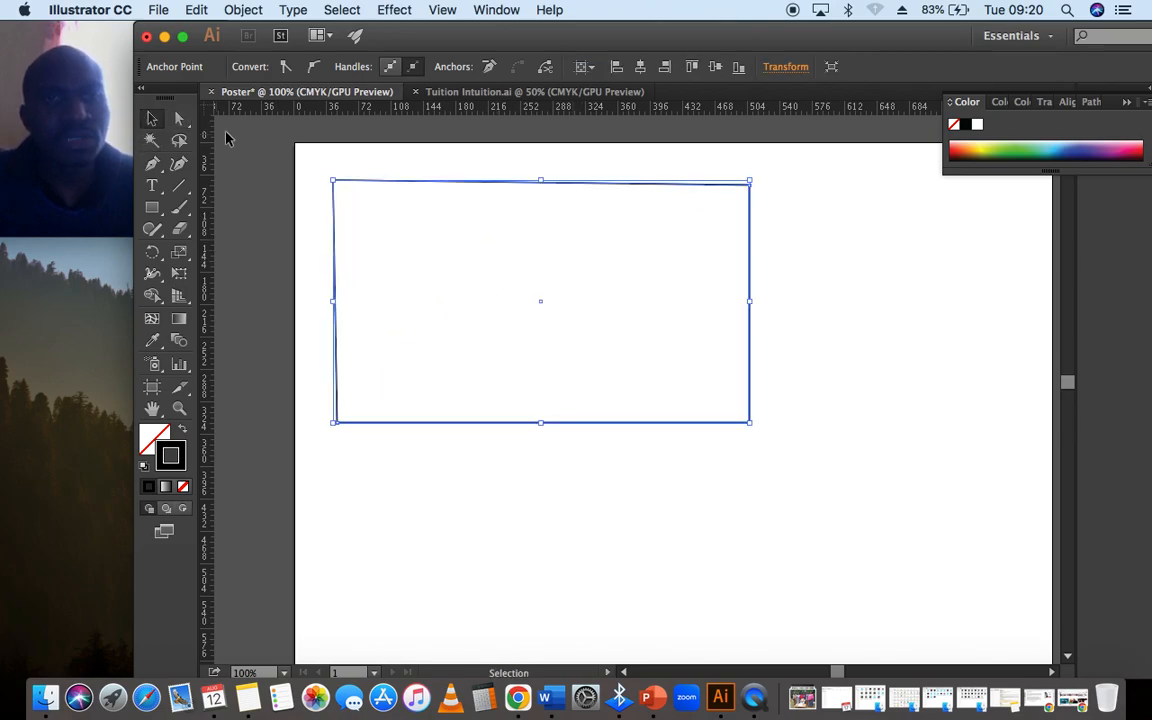
{"action": "left_click", "coordinate": [497, 205]}
{"action": "left_click", "coordinate": [417, 186]}
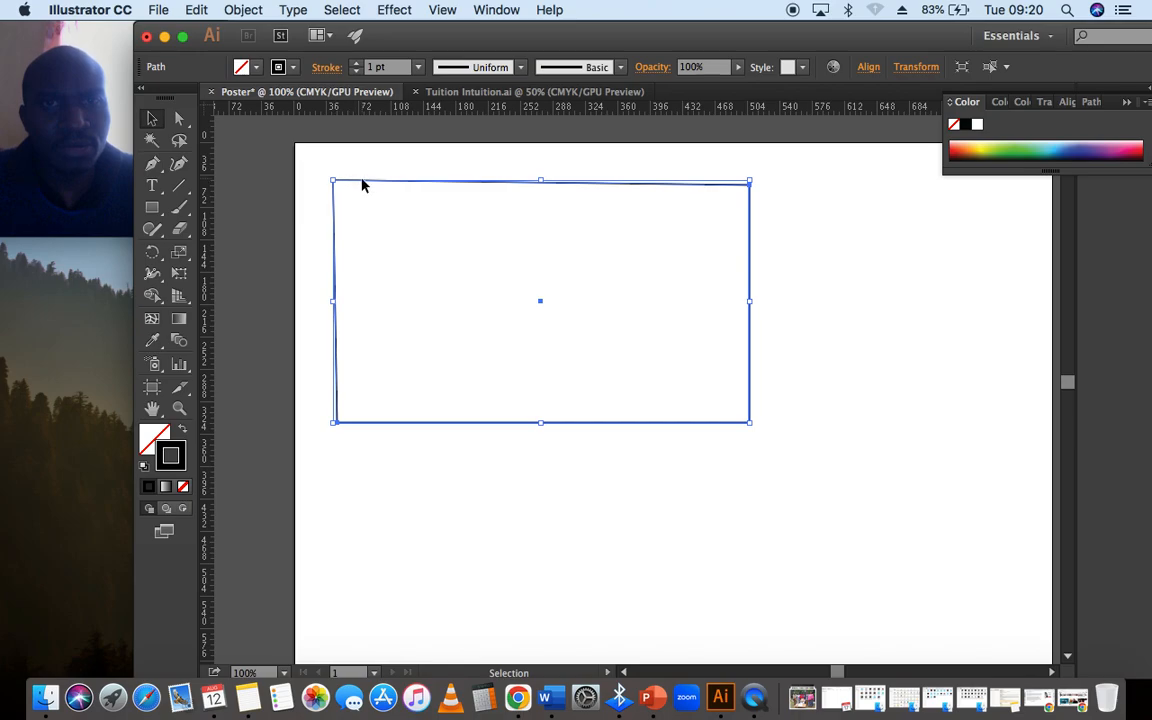
{"action": "left_click_drag", "start_coordinate": [362, 186], "coordinate": [560, 289]}
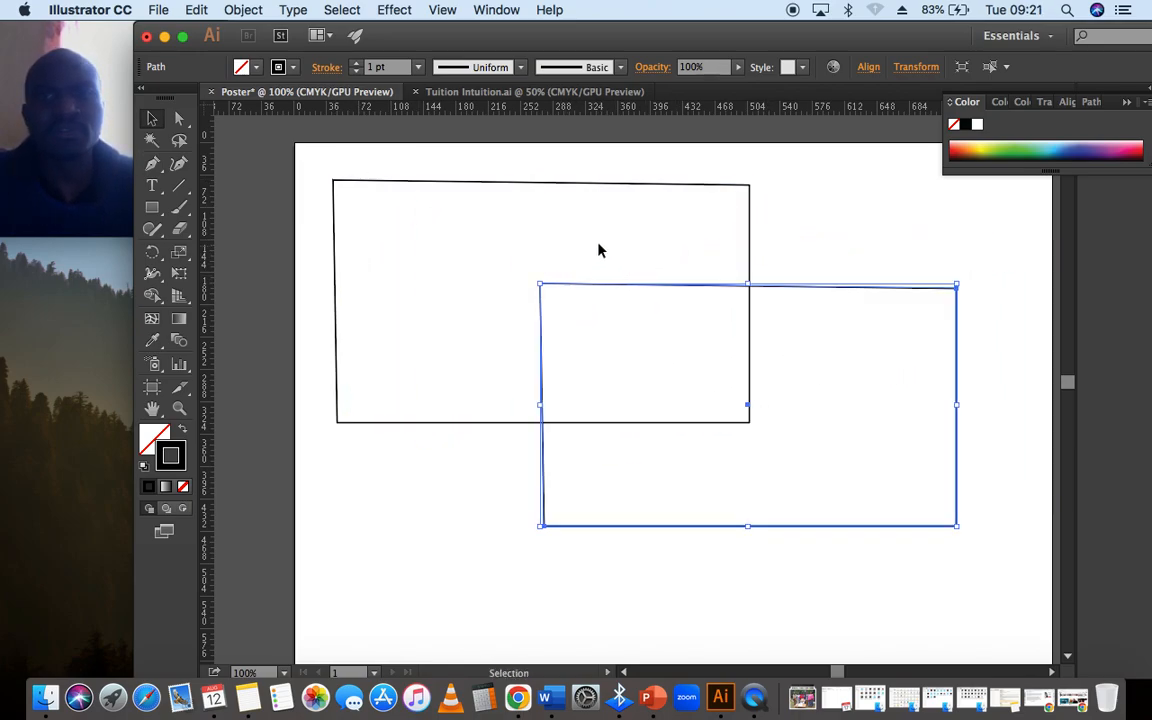
- Select both overlapping shapes together and group them
{"action": "left_click", "coordinate": [584, 248]}
{"action": "left_click_drag", "start_coordinate": [373, 165], "coordinate": [751, 373]}
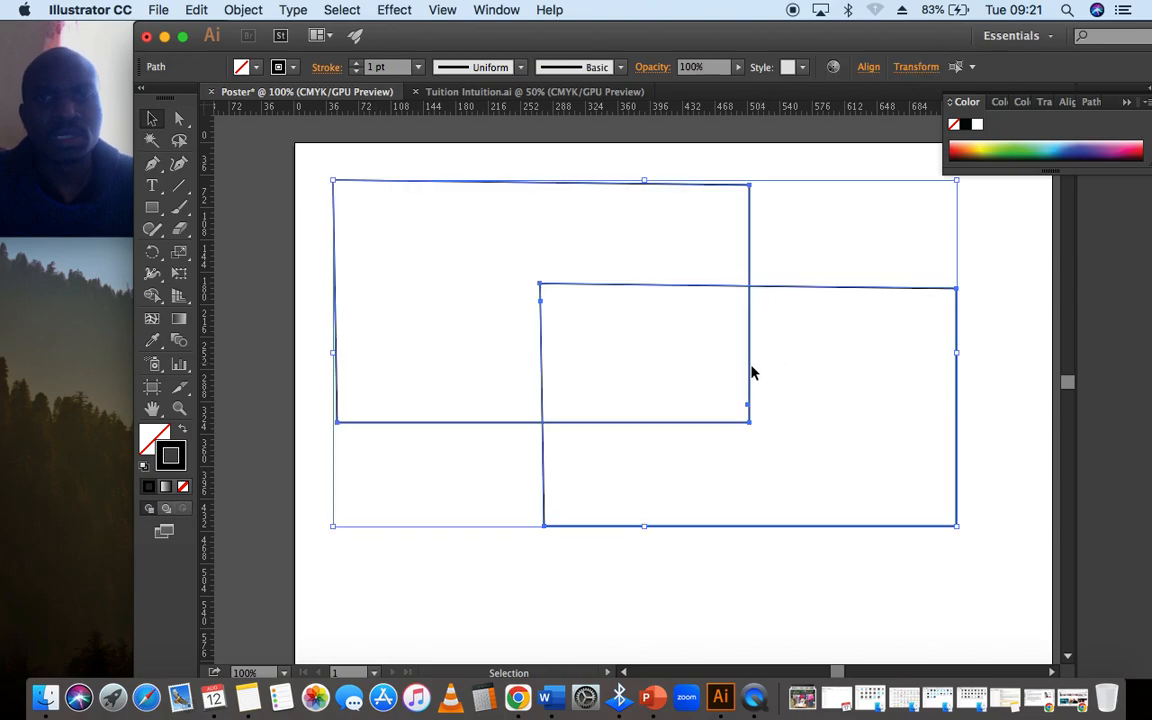
{"action": "left_click", "coordinate": [755, 316]}
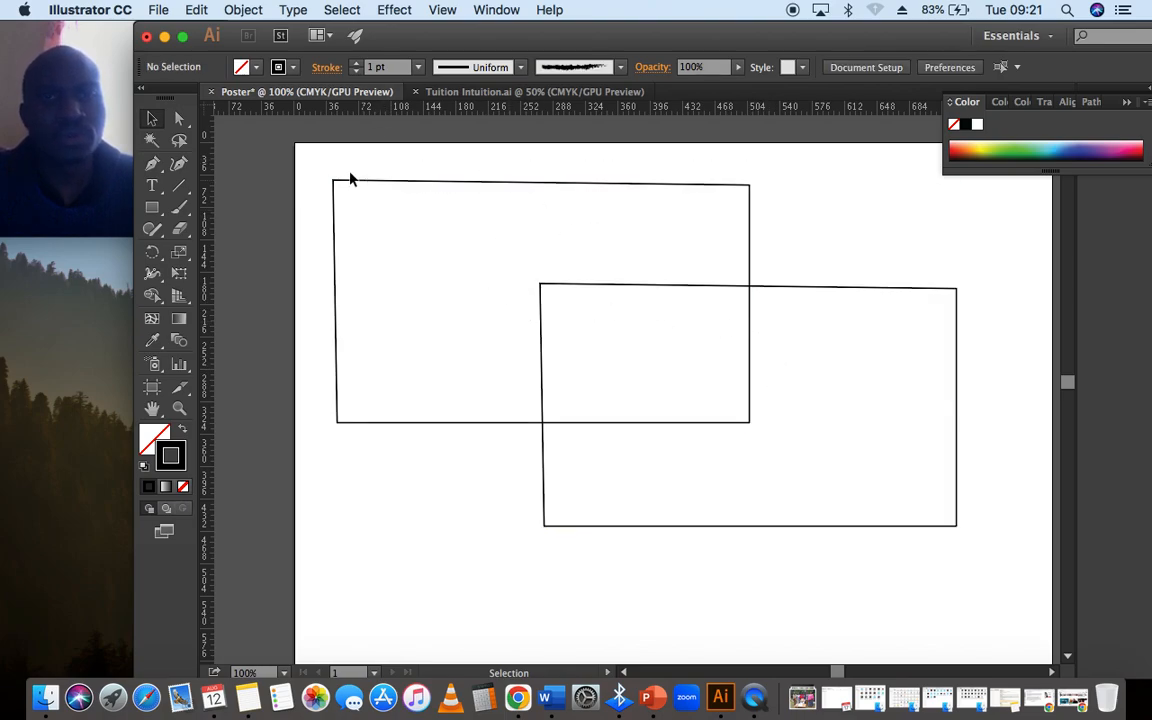
{"action": "left_click_drag", "start_coordinate": [314, 160], "coordinate": [951, 573]}
{"action": "right_click", "coordinate": [598, 282]}
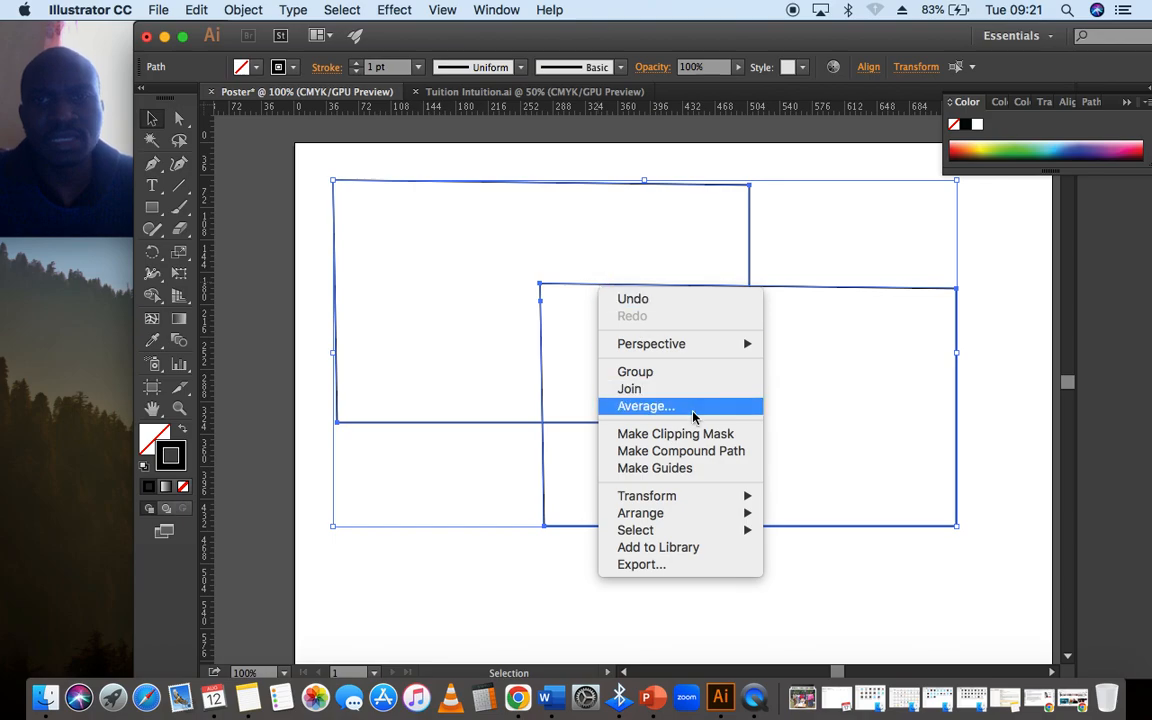
{"action": "left_click", "coordinate": [660, 373]}
{"action": "left_click", "coordinate": [530, 296]}
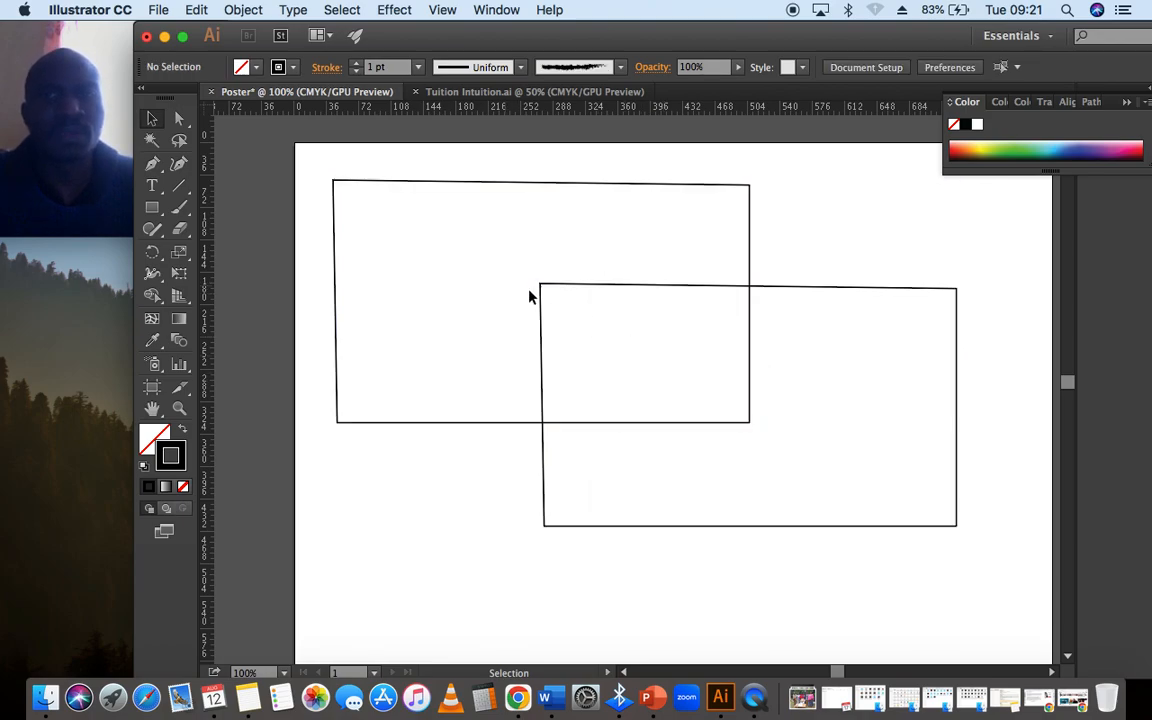
- Move the group of two shapes straight up, closer to the artboard's upper edge
{"action": "left_click", "coordinate": [599, 301]}
{"action": "left_click_drag", "start_coordinate": [622, 297], "coordinate": [740, 321]}
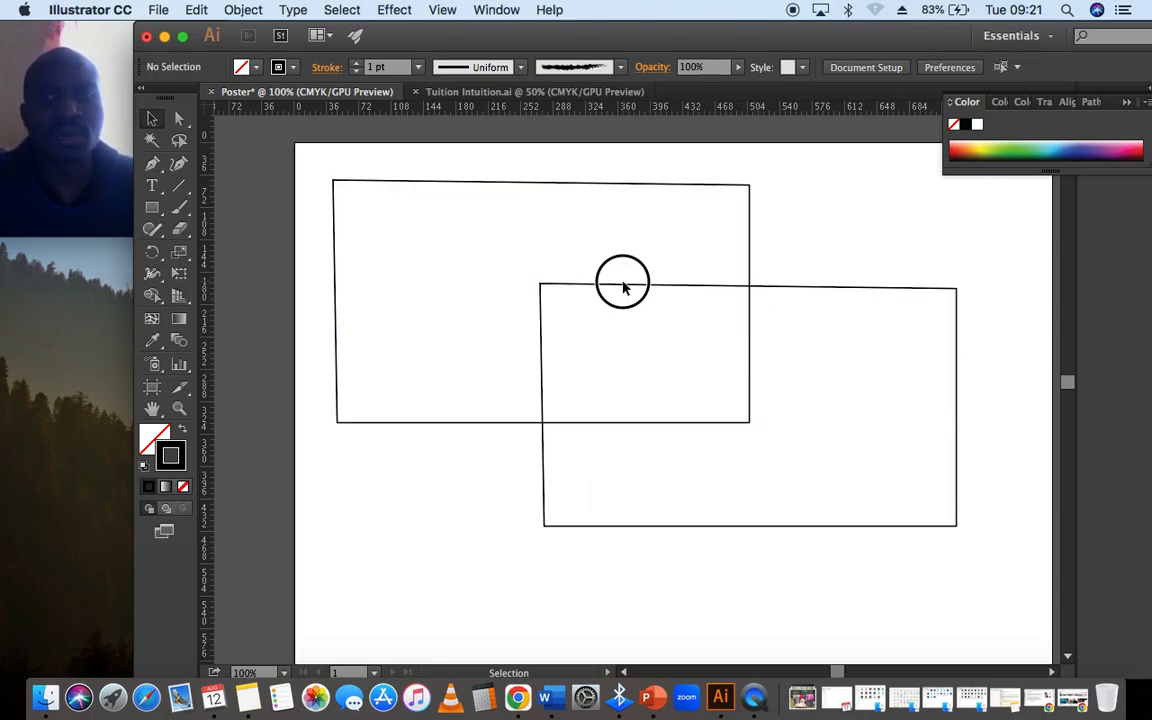
{"action": "mouse_move", "coordinate": [622, 284]}
{"action": "left_mouse_down"}
{"action": "mouse_move", "coordinate": [684, 317]}
{"action": "mouse_move", "coordinate": [622, 288]}
{"action": "mouse_move", "coordinate": [525, 277]}
{"action": "mouse_move", "coordinate": [608, 287]}
{"action": "mouse_move", "coordinate": [576, 265]}
{"action": "mouse_move", "coordinate": [612, 273]}
{"action": "left_mouse_up"}
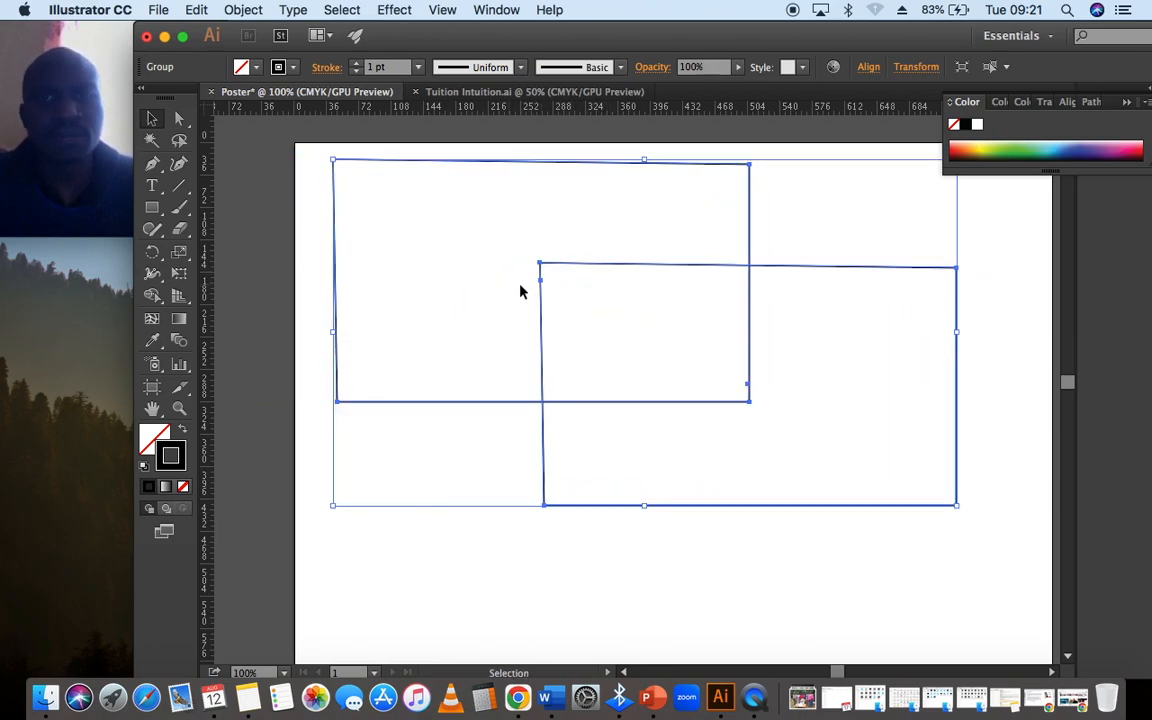
- Ungroup the two overlapping shapes and clear the selection
{"action": "right_click", "coordinate": [553, 270]}
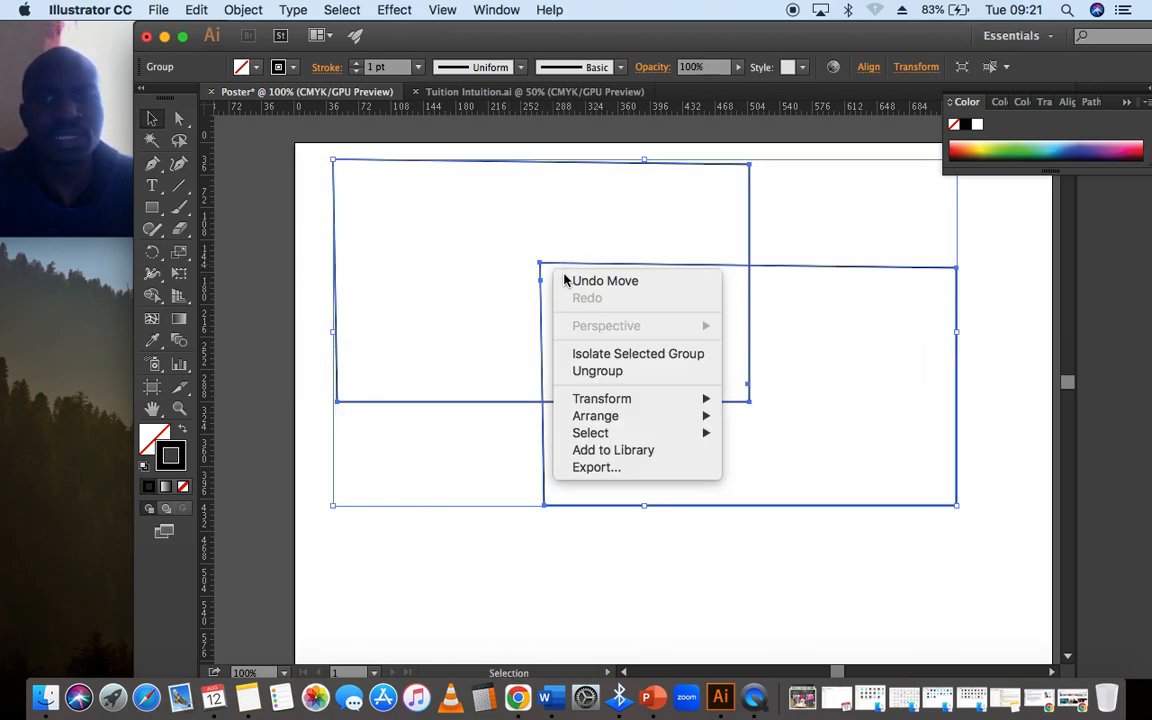
{"action": "left_click", "coordinate": [598, 372]}
{"action": "left_click", "coordinate": [260, 329]}
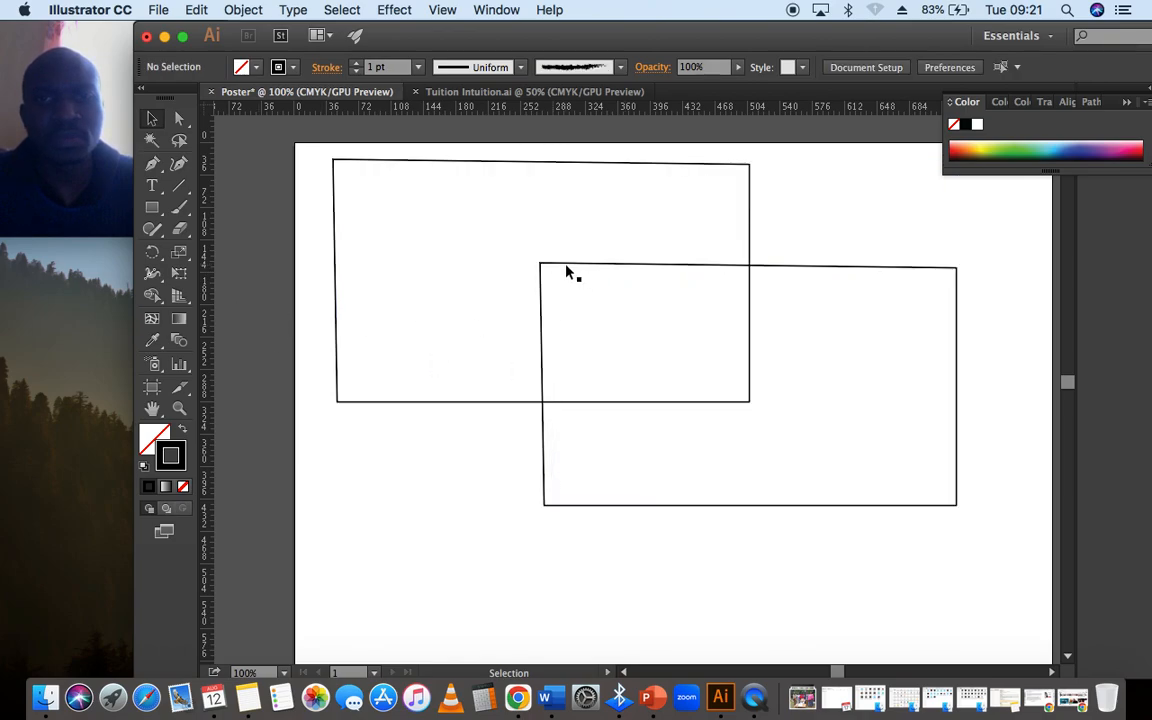
- Move the lower-right shape up and to the right, clear of the other rectangle, and delete it
{"action": "left_click_drag", "start_coordinate": [567, 271], "coordinate": [791, 173]}
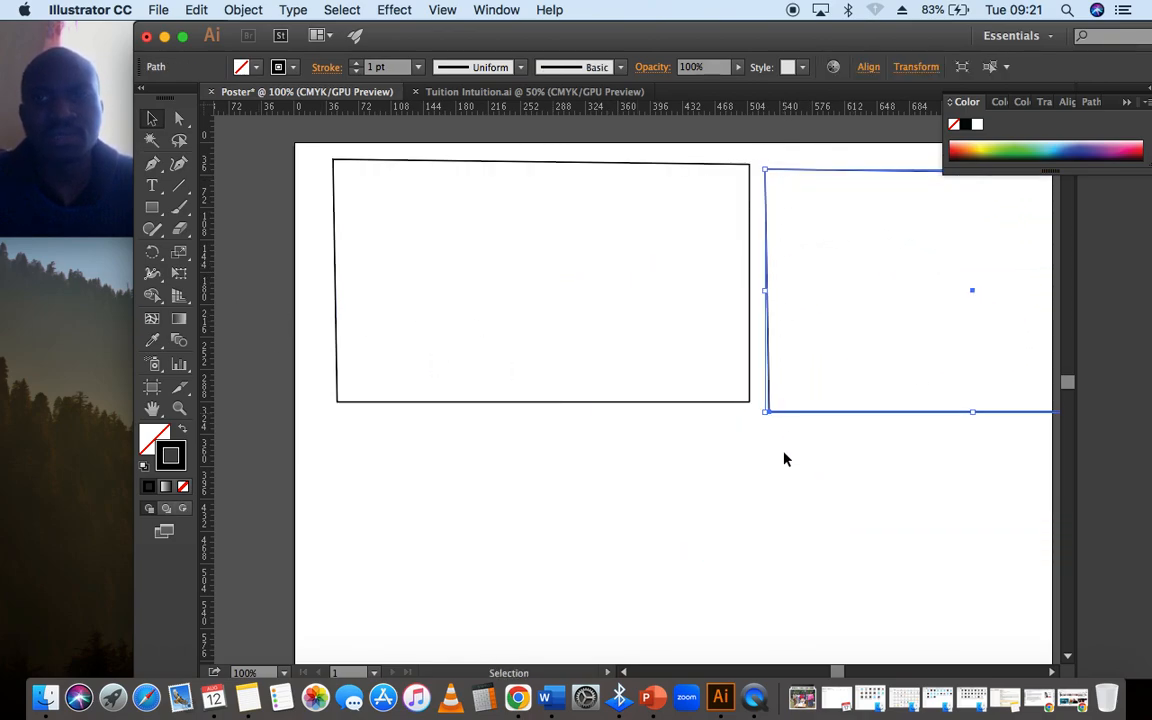
{"action": "left_click", "coordinate": [743, 485]}
{"action": "left_click", "coordinate": [789, 411]}
{"action": "key", "text": "Delete"}
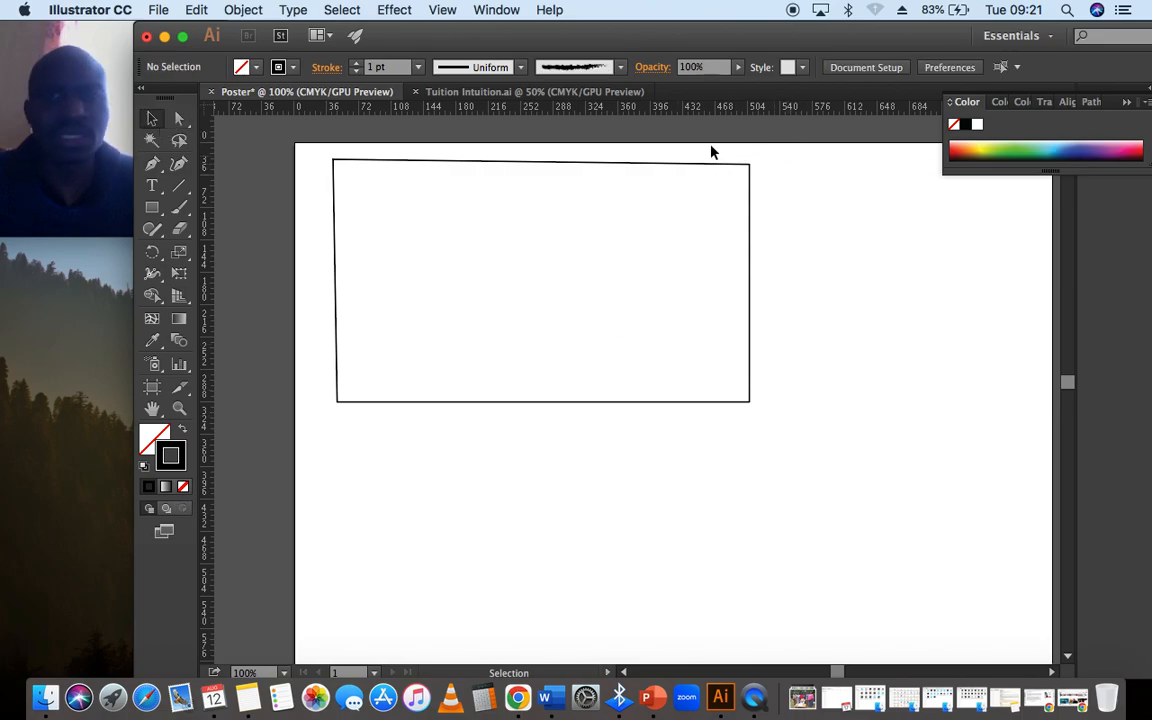
{"action": "left_click", "coordinate": [600, 170]}
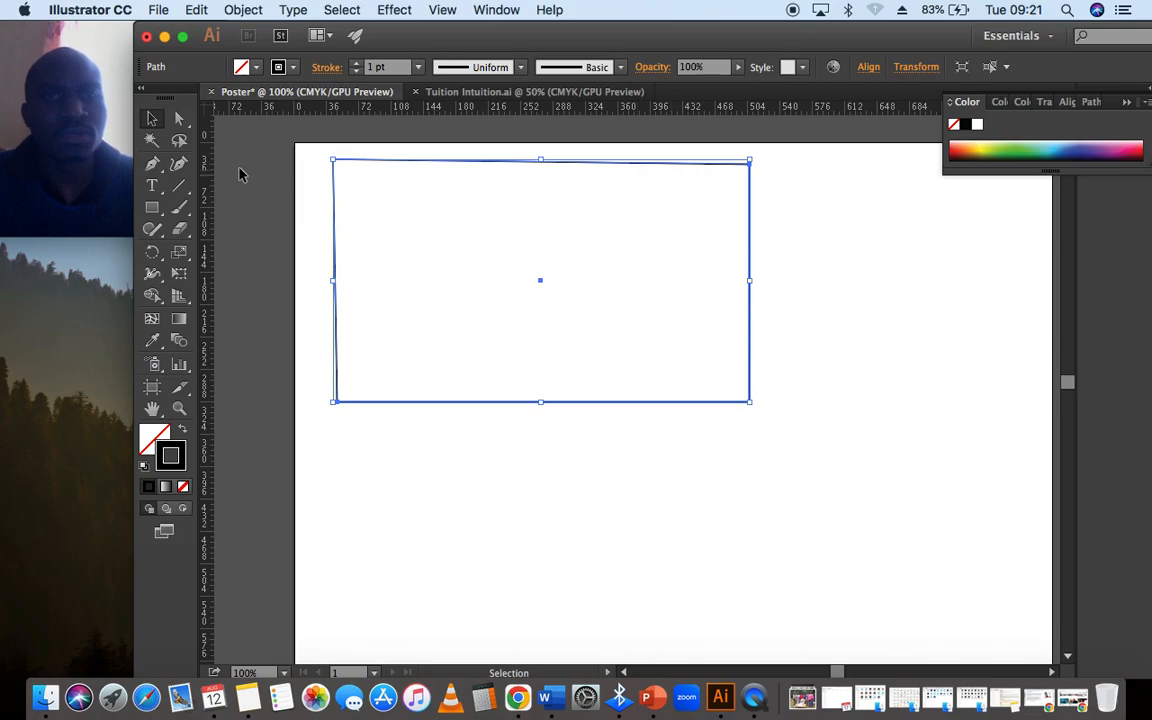
- Undo the deletion and the move of the second shape, and clear the selection
{"action": "key", "text": "super+z"}
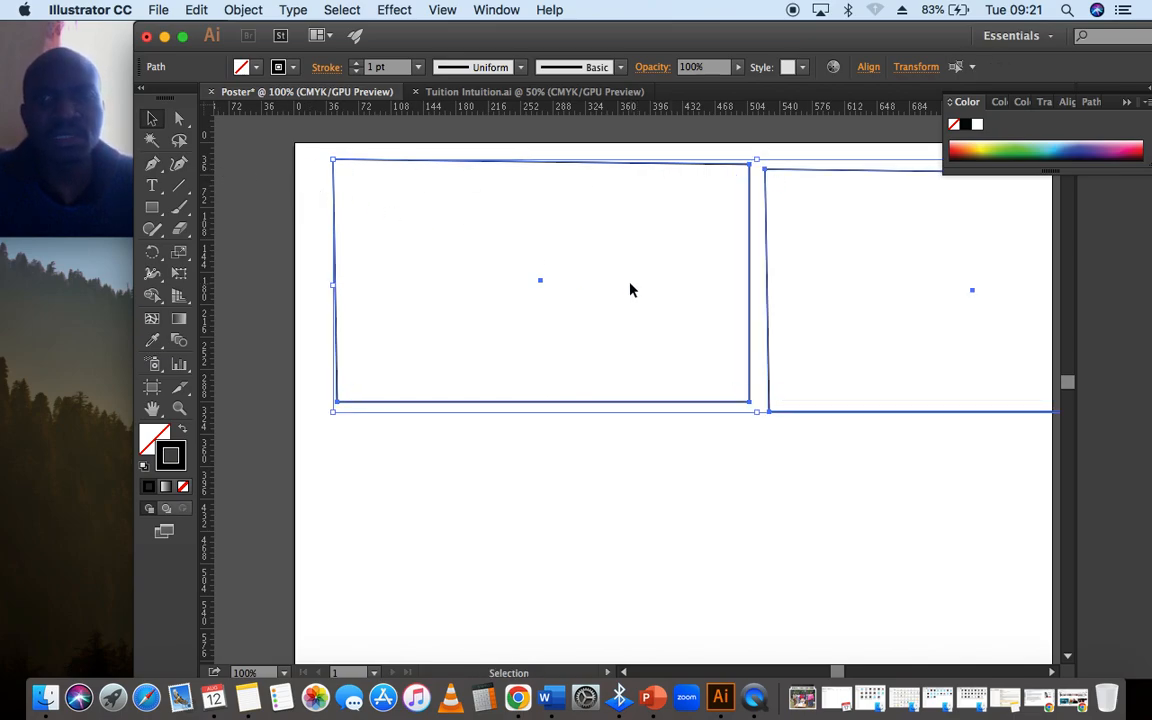
{"action": "key", "text": "super+z"}
{"action": "left_click", "coordinate": [416, 242]}
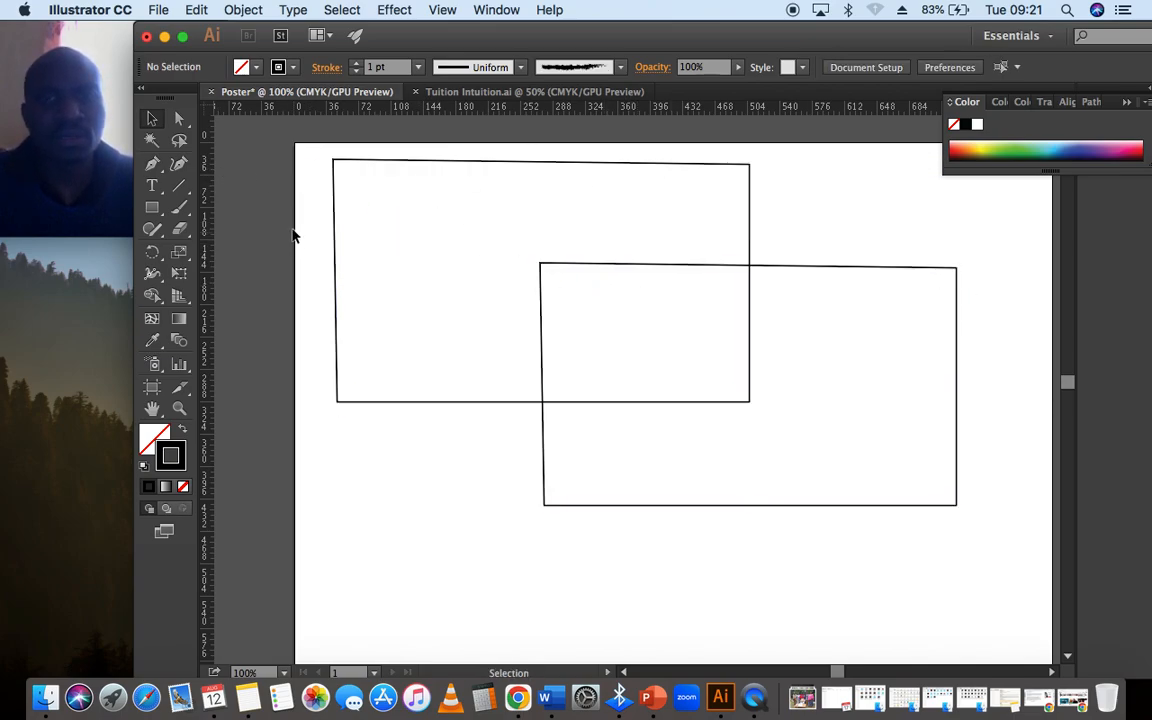
- Select both overlapping shapes together and group them again
{"action": "left_click_drag", "start_coordinate": [295, 212], "coordinate": [635, 440]}
{"action": "right_click", "coordinate": [492, 412]}
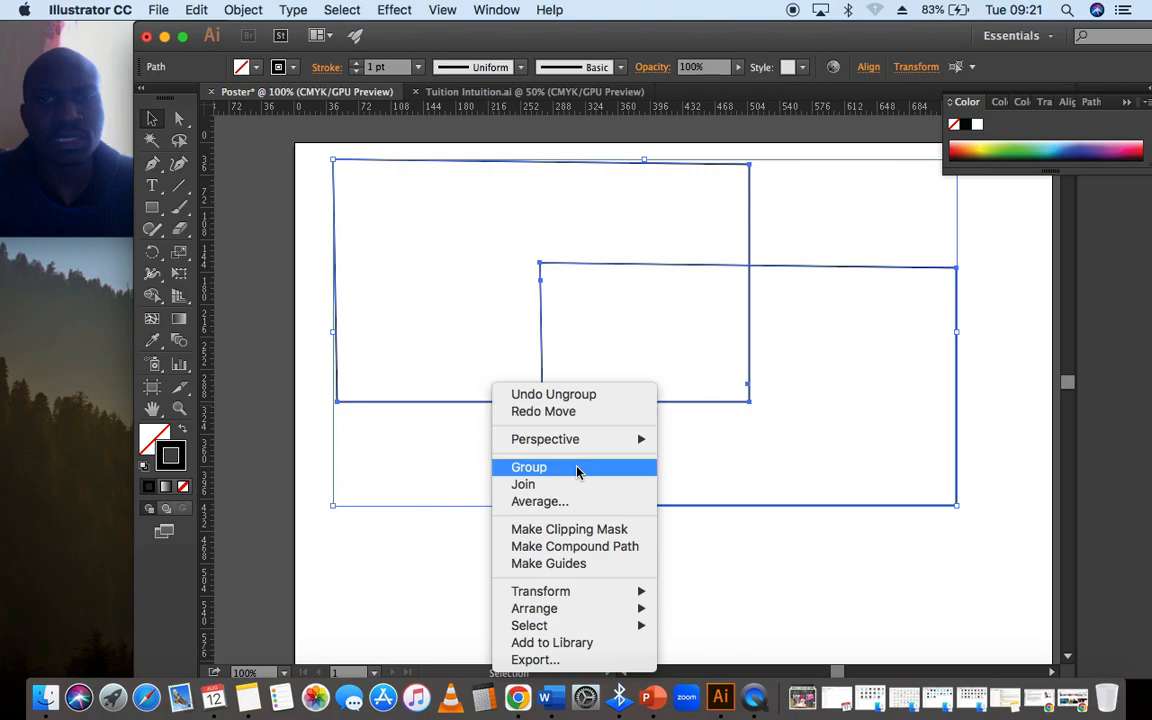
{"action": "key", "text": "Return"}
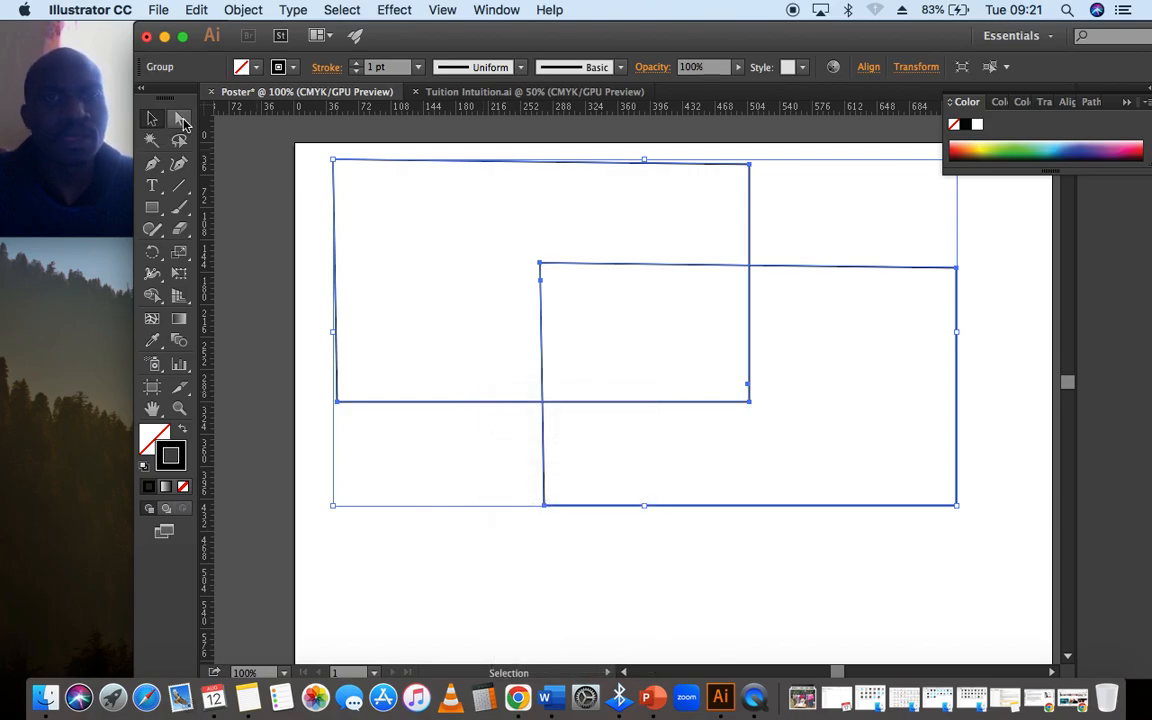
- Move only the upper-left shape of the group downward with the Group Selection tool, and undo the move
{"action": "left_click_drag", "start_coordinate": [179, 119], "coordinate": [282, 143]}
{"action": "left_click", "coordinate": [312, 182]}
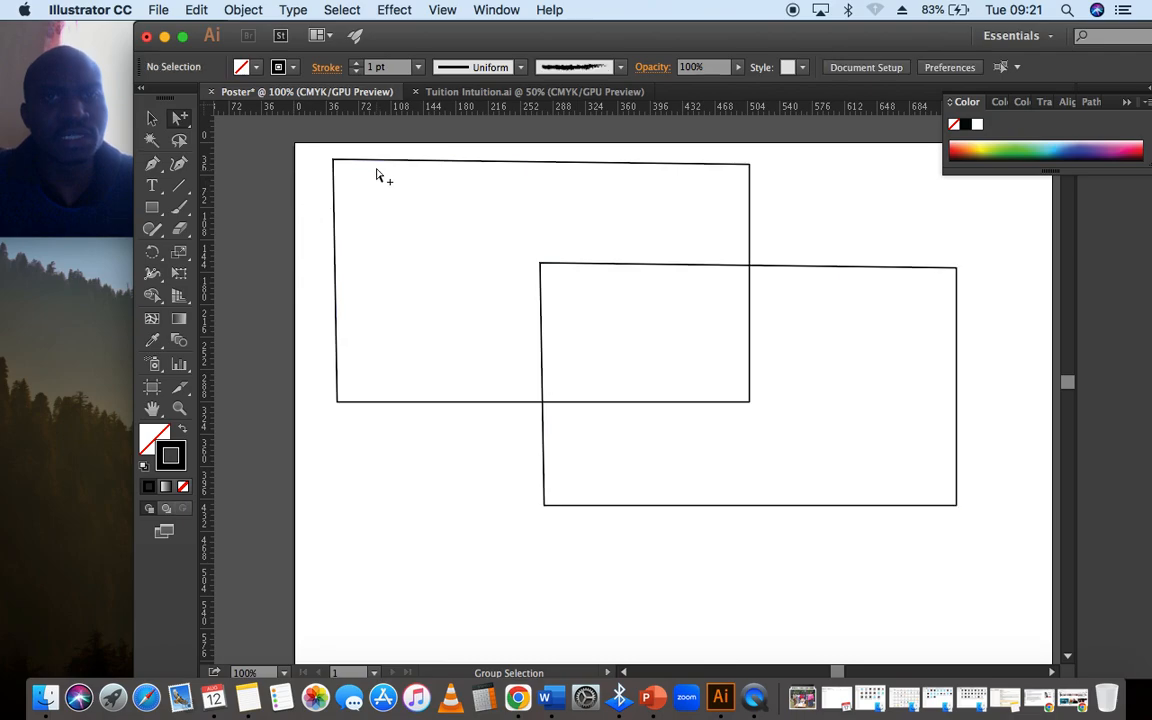
{"action": "left_click", "coordinate": [379, 168]}
{"action": "left_click_drag", "start_coordinate": [380, 167], "coordinate": [373, 288]}
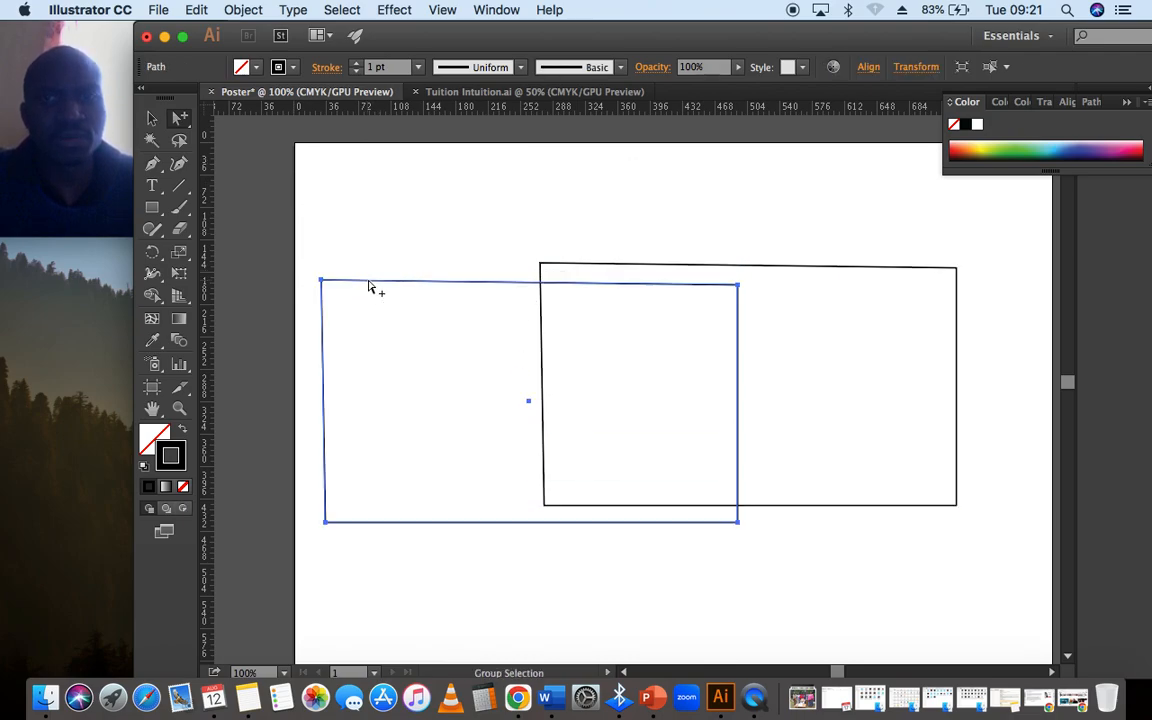
{"action": "key", "text": "super+z"}
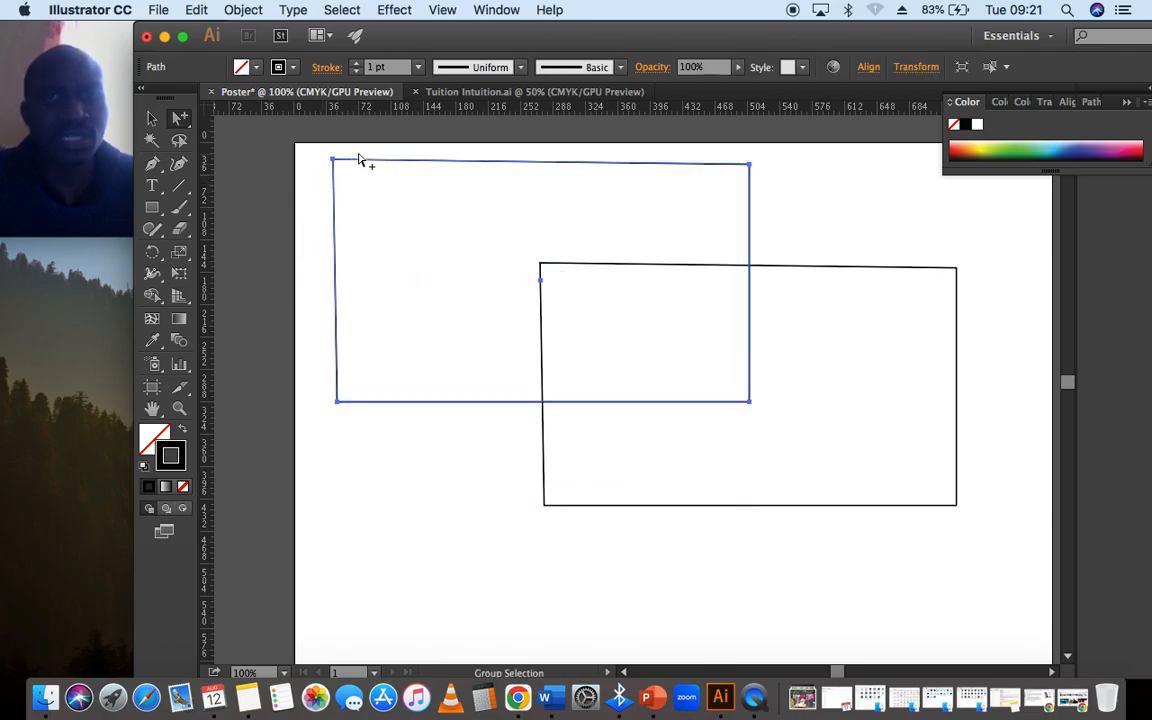
{"action": "left_click", "coordinate": [350, 172]}
- Select the entire group of two shapes with the Selection tool
{"action": "left_click", "coordinate": [154, 119]}
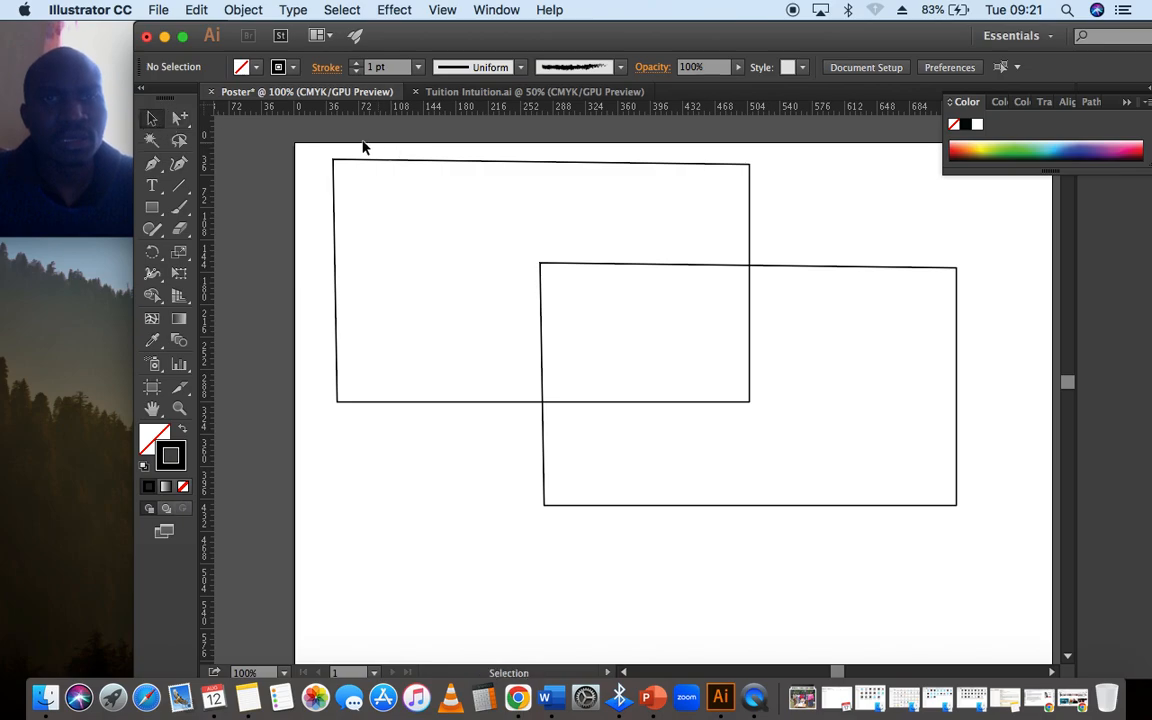
{"action": "left_click_drag", "start_coordinate": [363, 143], "coordinate": [660, 338]}
{"action": "left_click", "coordinate": [475, 233]}
{"action": "left_click", "coordinate": [440, 163]}
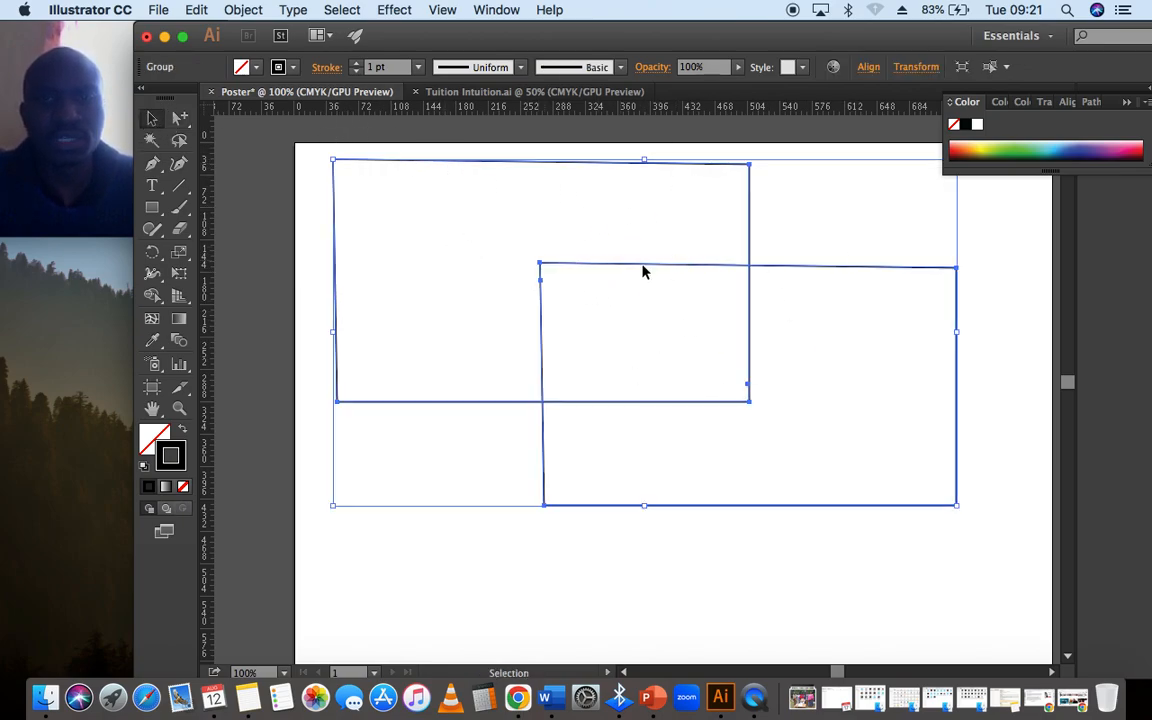
- Select only the upper-left shape inside the group with the Group Selection tool
{"action": "left_click", "coordinate": [184, 123]}
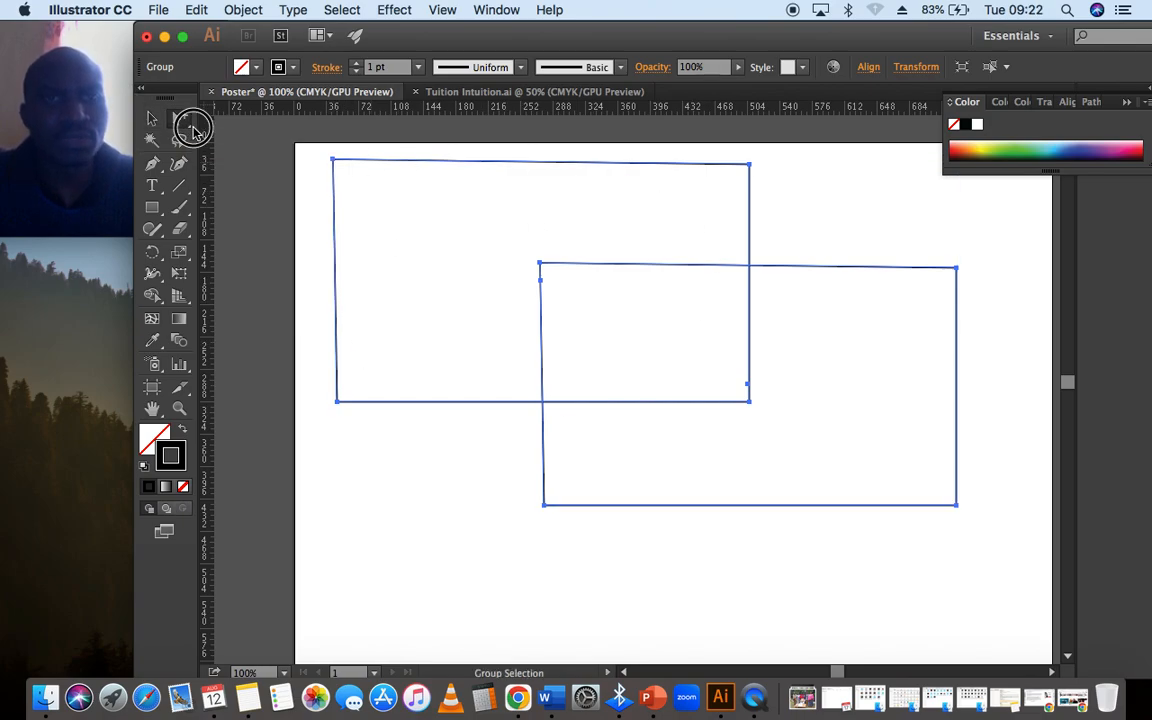
{"action": "left_click_drag", "start_coordinate": [197, 133], "coordinate": [250, 141]}
{"action": "left_click", "coordinate": [345, 175]}
{"action": "left_click", "coordinate": [368, 170]}
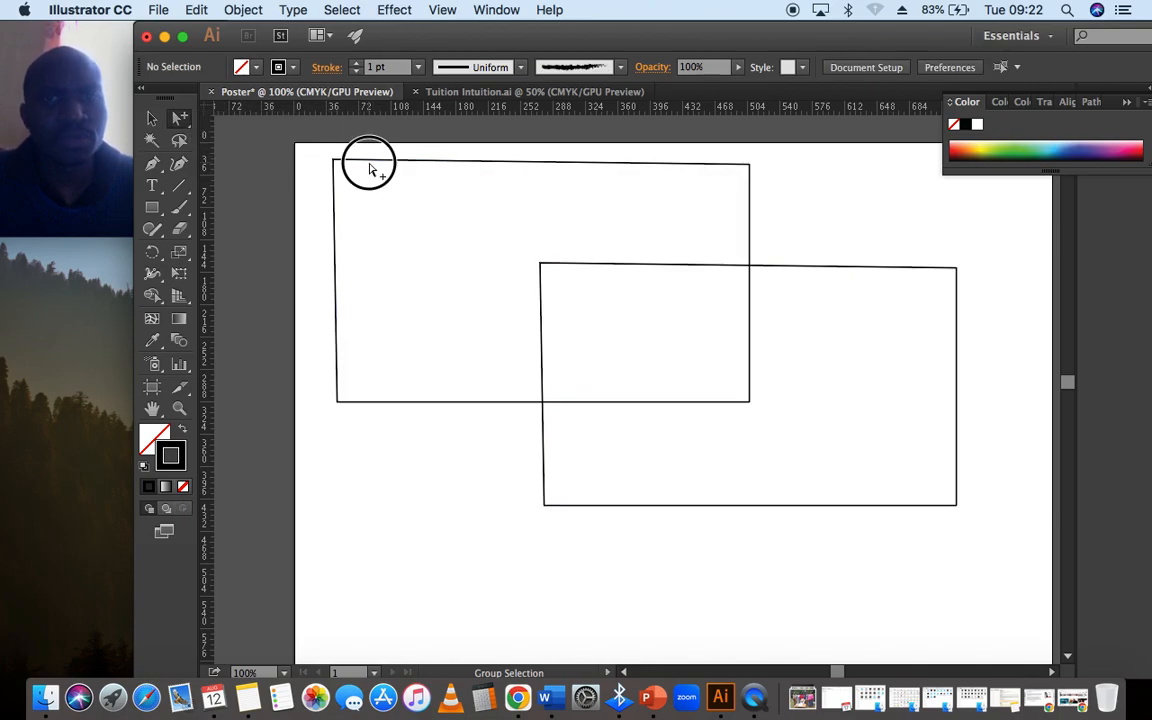
{"action": "left_click", "coordinate": [334, 162]}
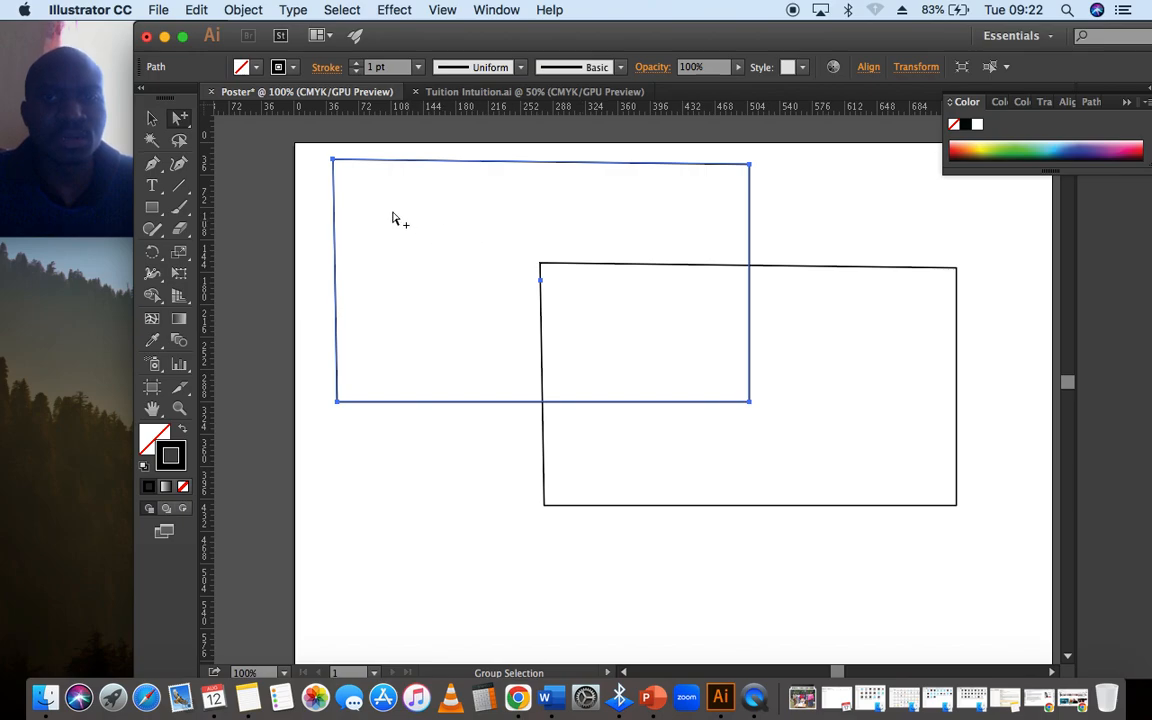
- Try to move the whole group down and to the left with the Selection tool, and undo the move
{"action": "left_click", "coordinate": [152, 122]}
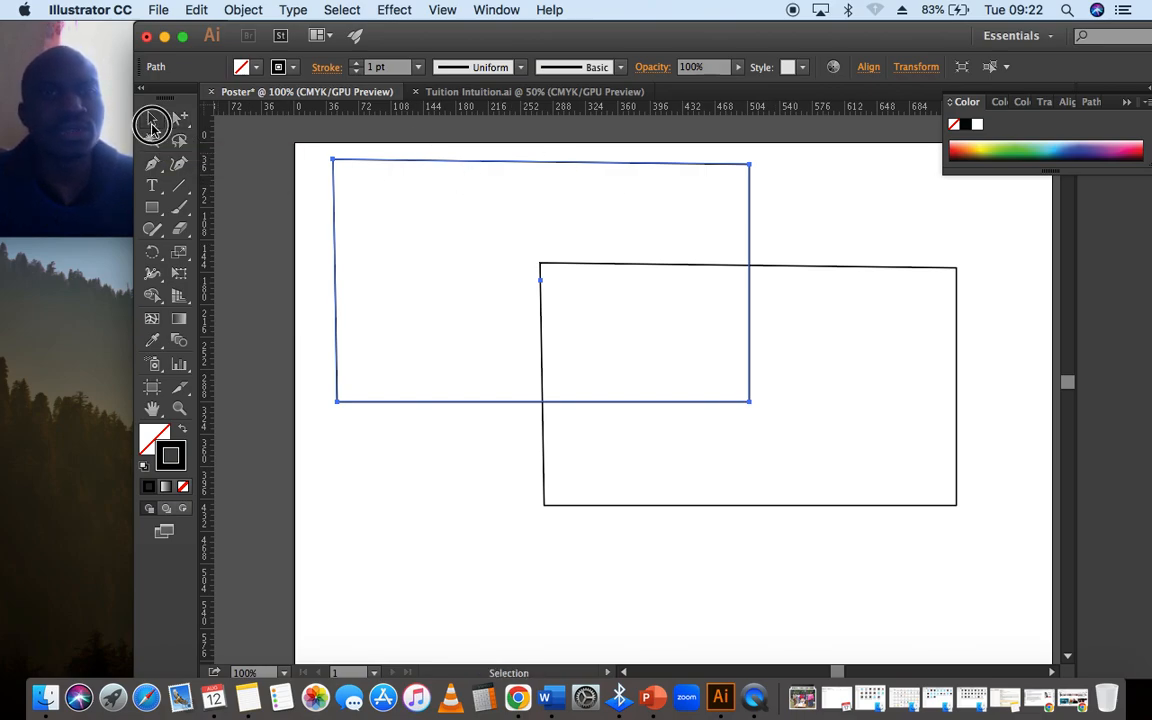
{"action": "left_click", "coordinate": [347, 196]}
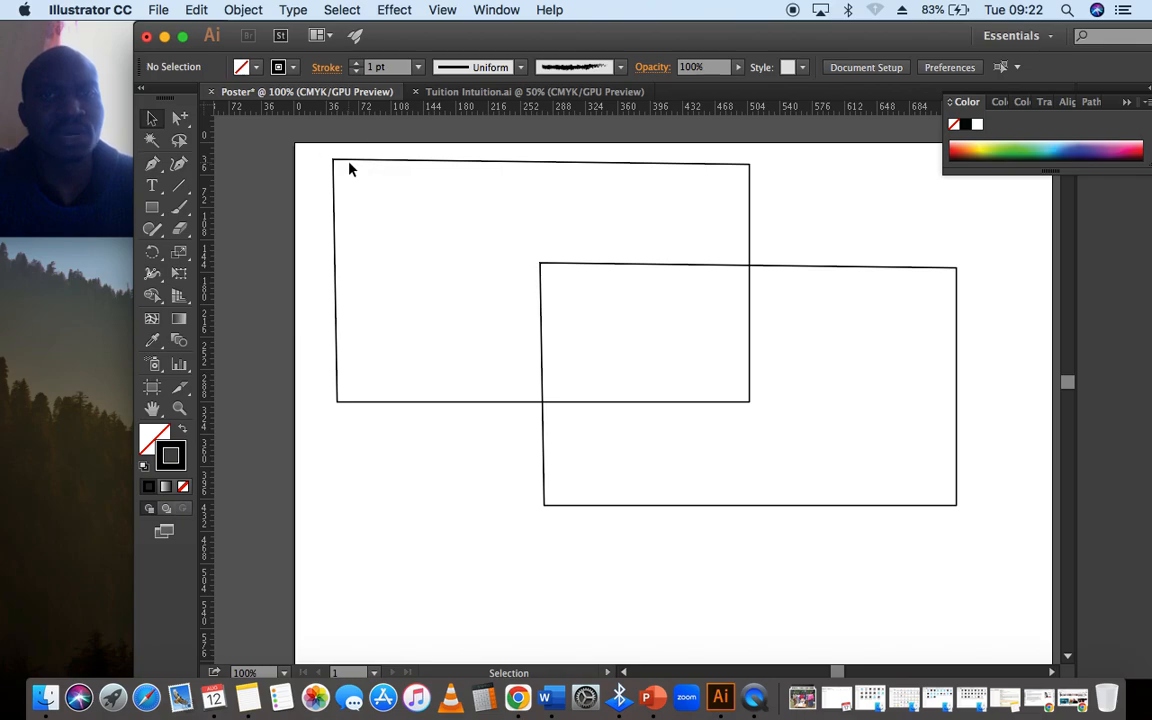
{"action": "left_click", "coordinate": [349, 164]}
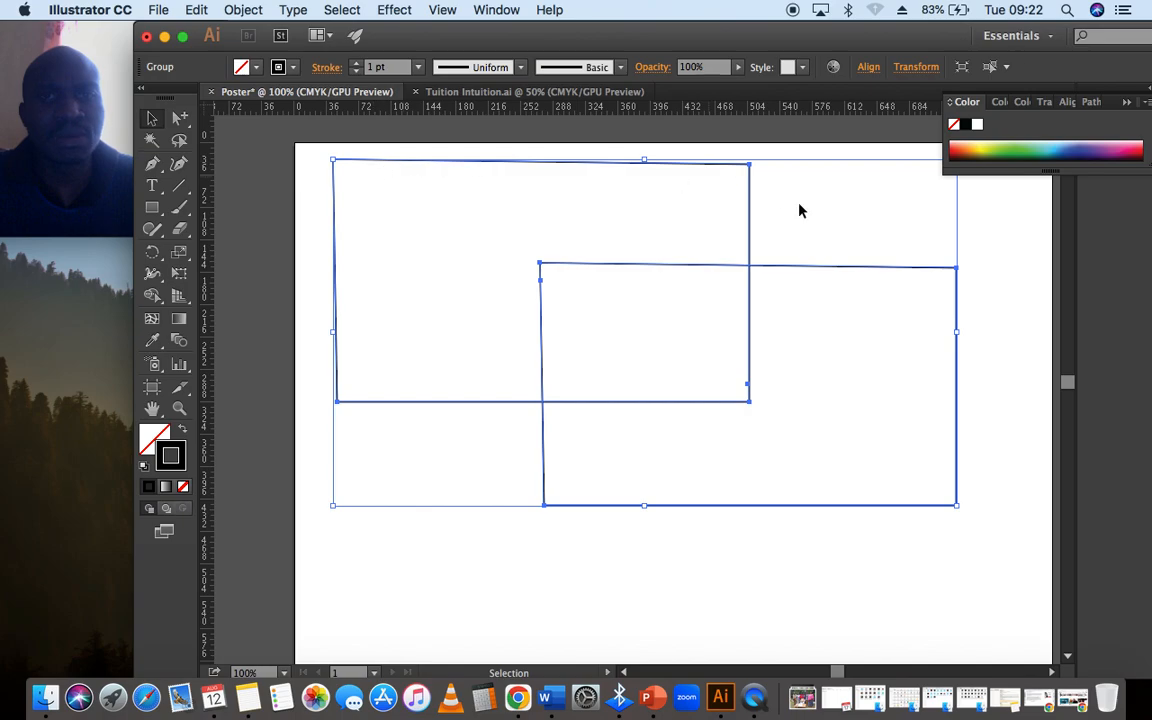
{"action": "left_click_drag", "start_coordinate": [748, 252], "coordinate": [608, 302]}
{"action": "key", "text": "super+z"}
- Isolate the group, move its upper-left shape slightly down and to the right, and exit isolation mode
{"action": "double_click", "coordinate": [474, 168]}
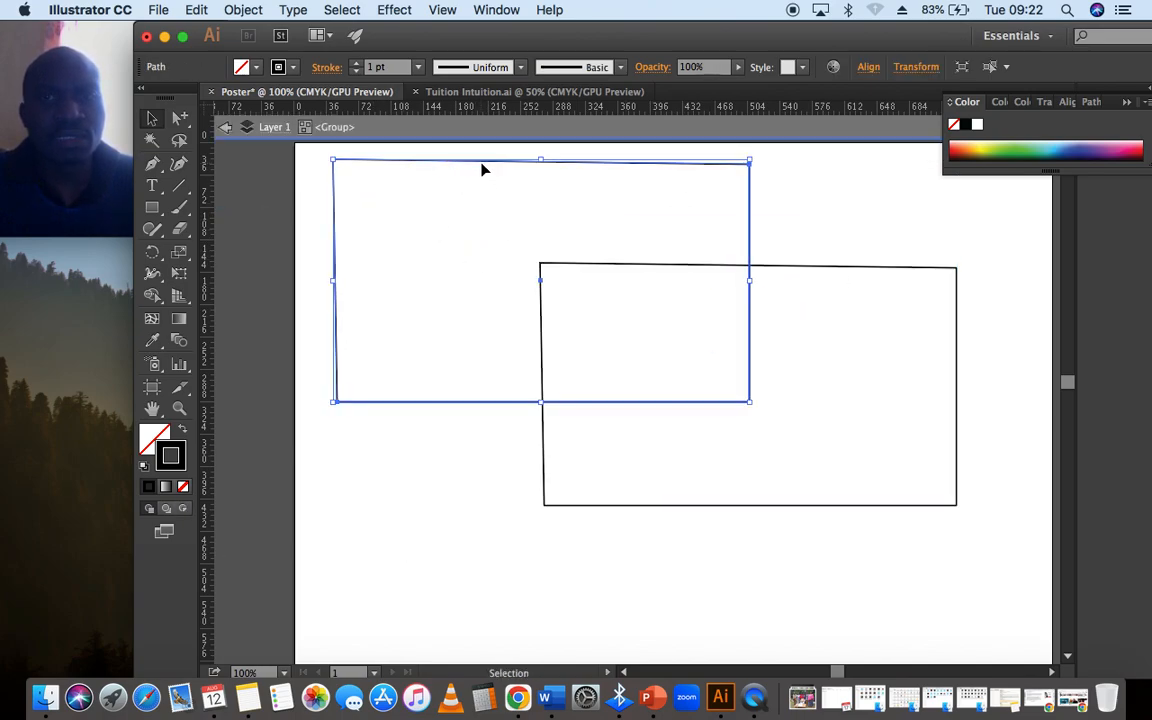
{"action": "mouse_move", "coordinate": [482, 164]}
{"action": "left_mouse_down"}
{"action": "mouse_move", "coordinate": [558, 262]}
{"action": "mouse_move", "coordinate": [530, 242]}
{"action": "mouse_move", "coordinate": [498, 175]}
{"action": "left_mouse_up"}
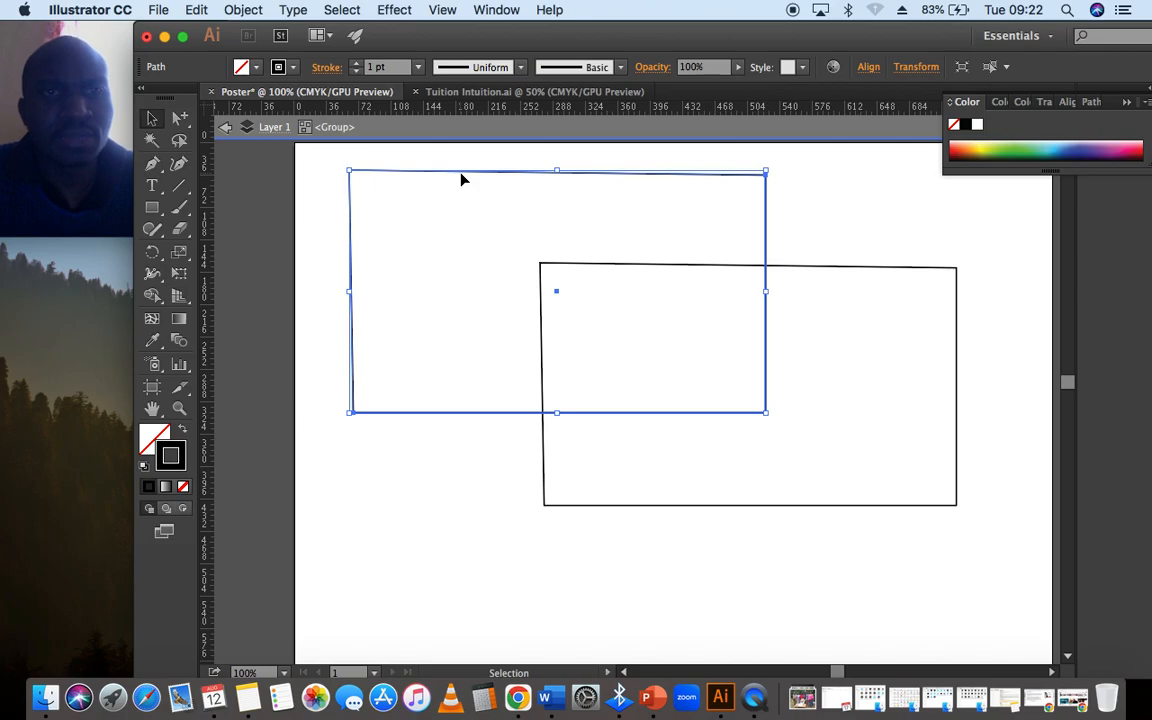
{"action": "left_click", "coordinate": [505, 176]}
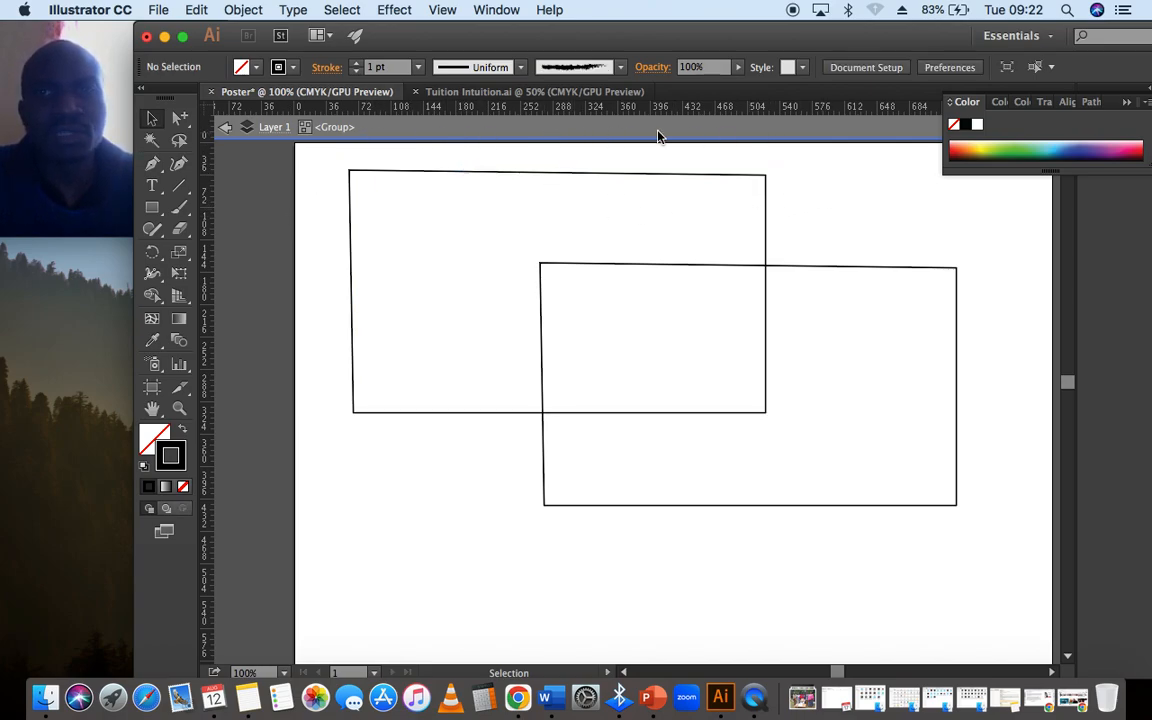
{"action": "left_click", "coordinate": [490, 135]}
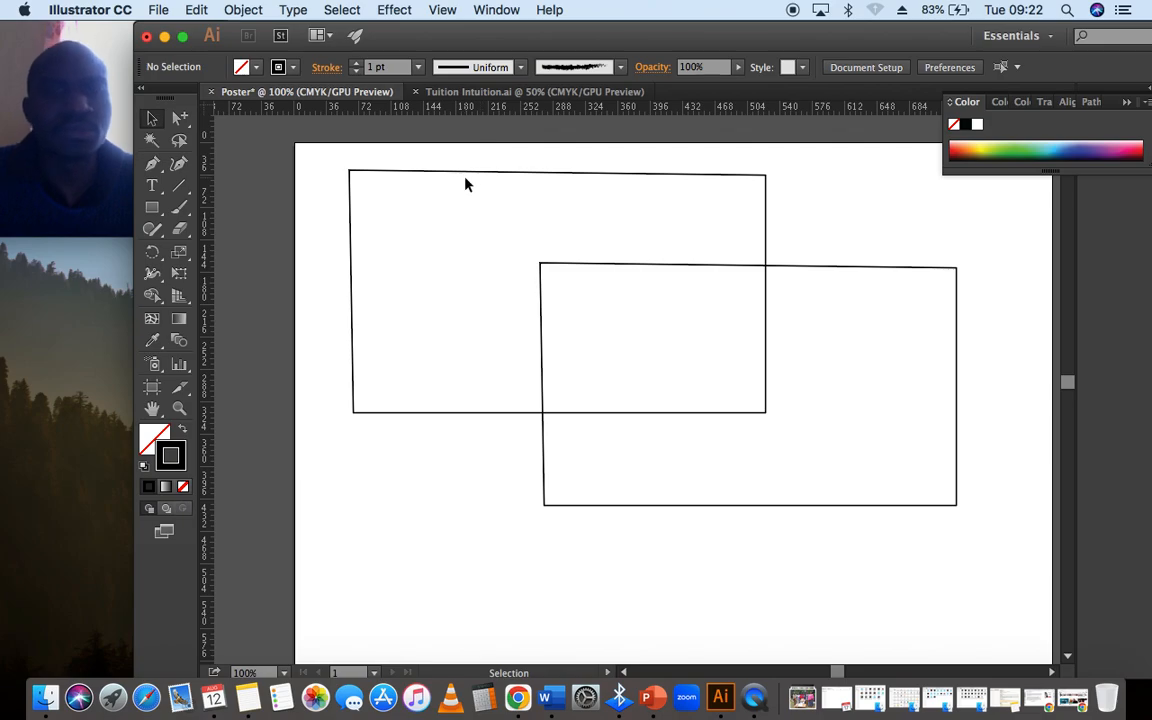
- Select the whole group with the Selection tool, and only its upper-left shape with the Group Selection tool
{"action": "left_click", "coordinate": [466, 176]}
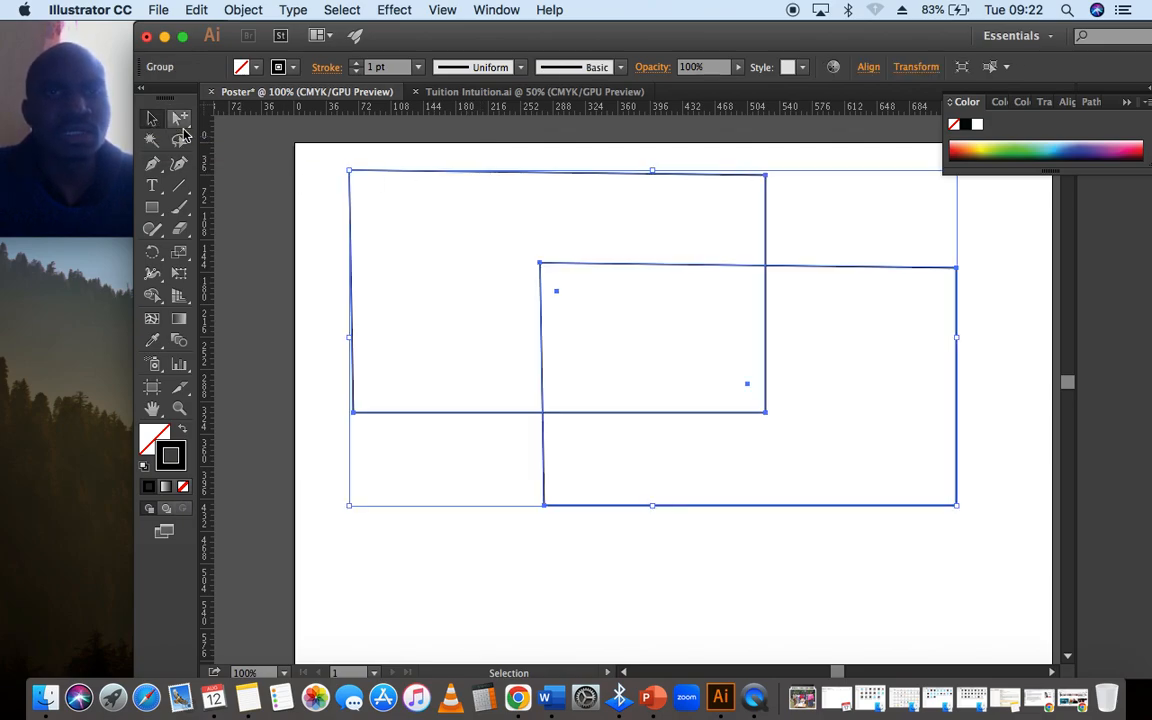
{"action": "left_click", "coordinate": [151, 140]}
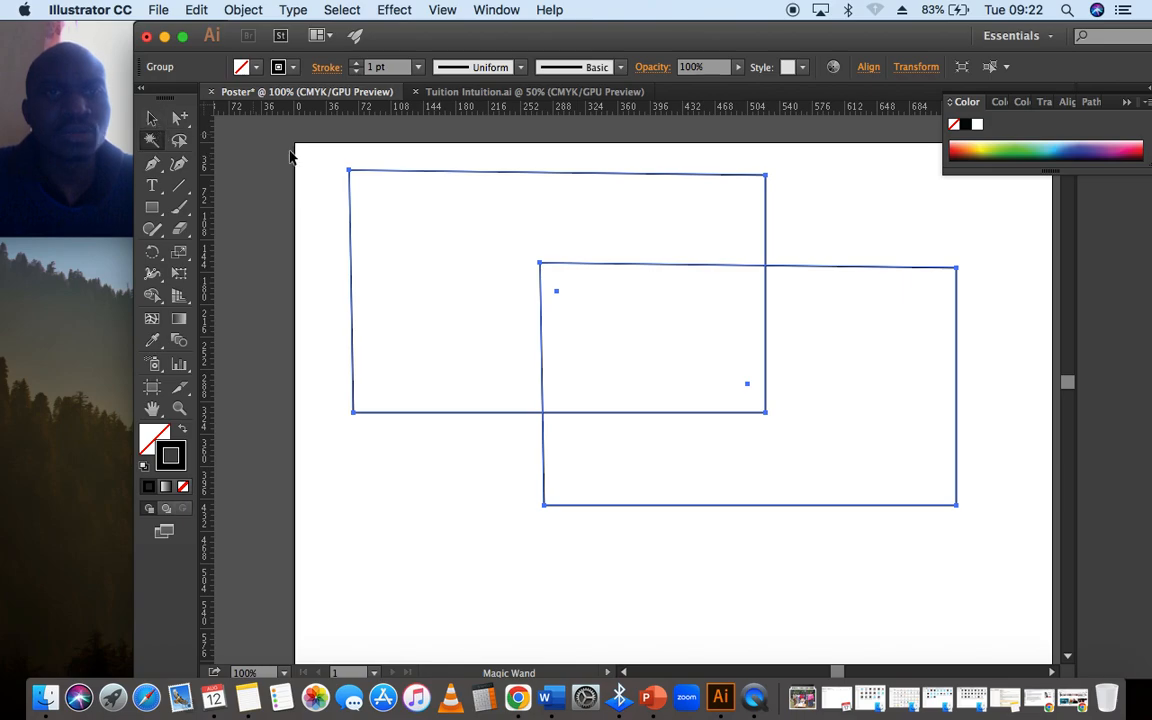
{"action": "key", "text": "v"}
{"action": "left_click", "coordinate": [335, 157]}
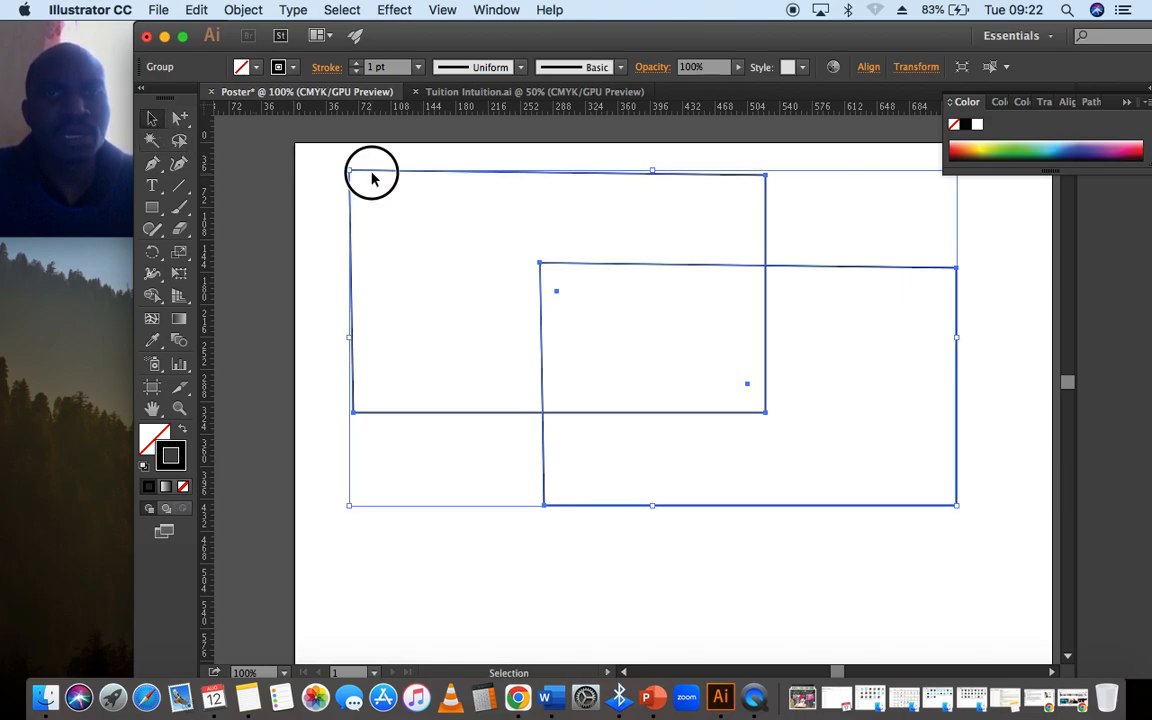
{"action": "left_click", "coordinate": [179, 117]}
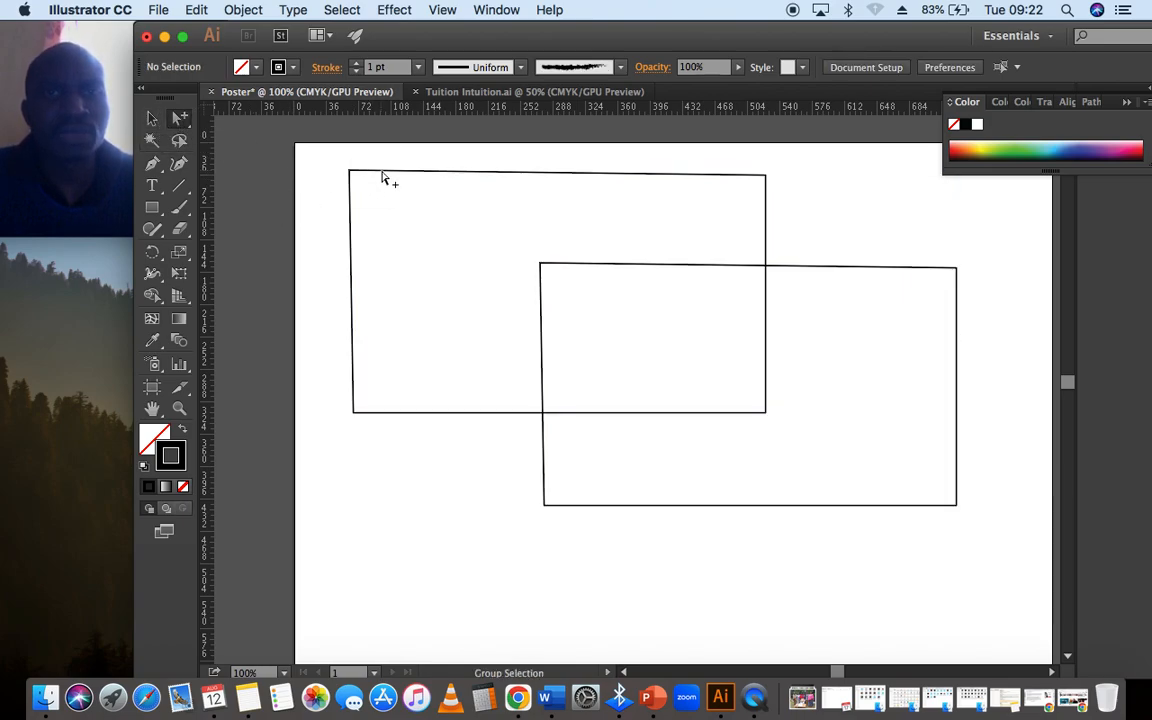
{"action": "left_click", "coordinate": [382, 173]}
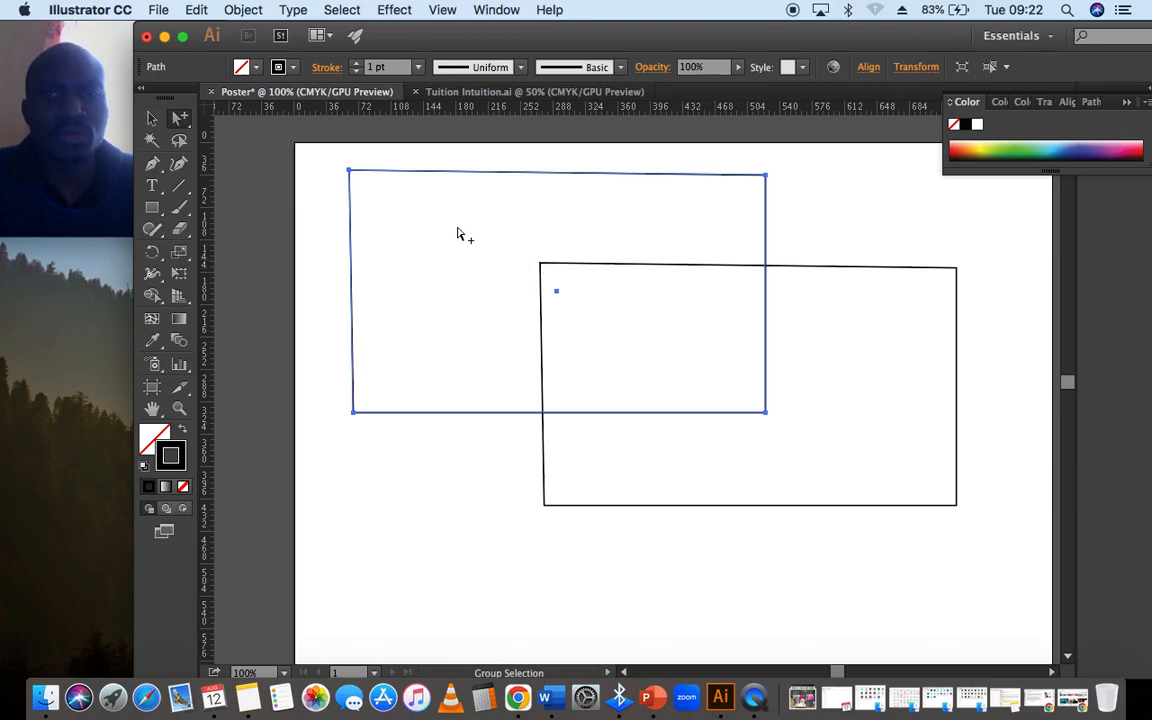
{"action": "left_click", "coordinate": [303, 154]}
{"action": "left_click", "coordinate": [411, 172]}
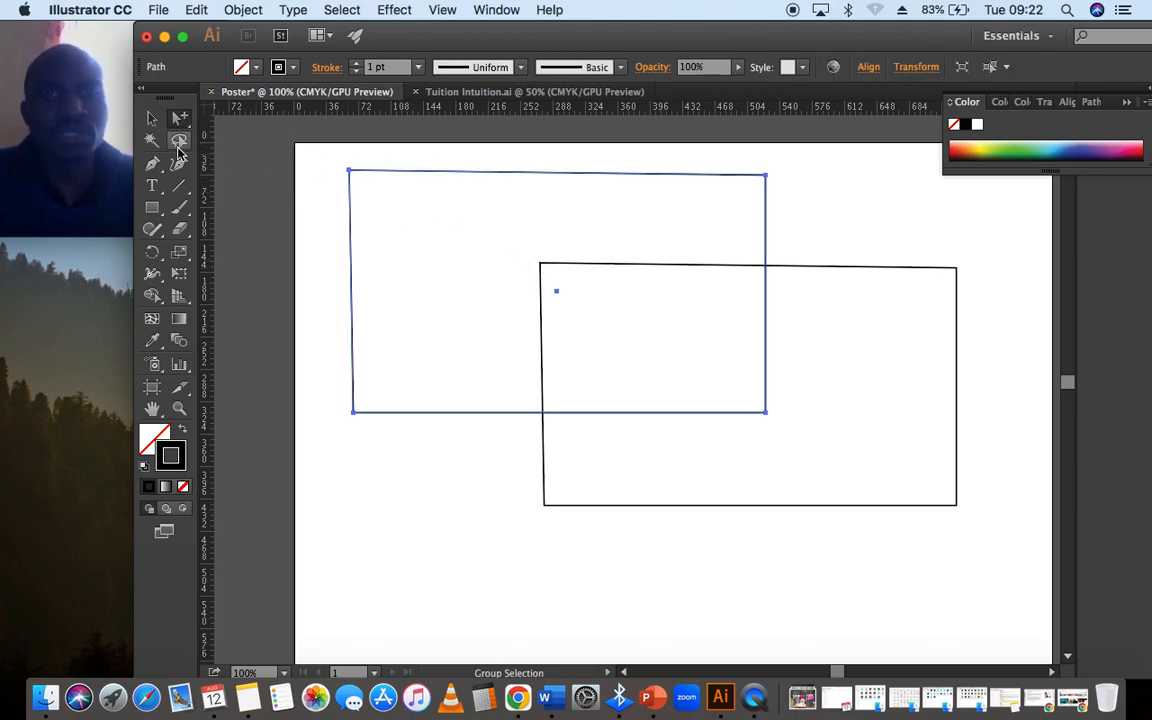
- Ungroup the two overlapping shapes and delete the lower-right one
{"action": "left_click", "coordinate": [151, 118]}
{"action": "left_click", "coordinate": [347, 159]}
{"action": "left_click", "coordinate": [373, 174]}
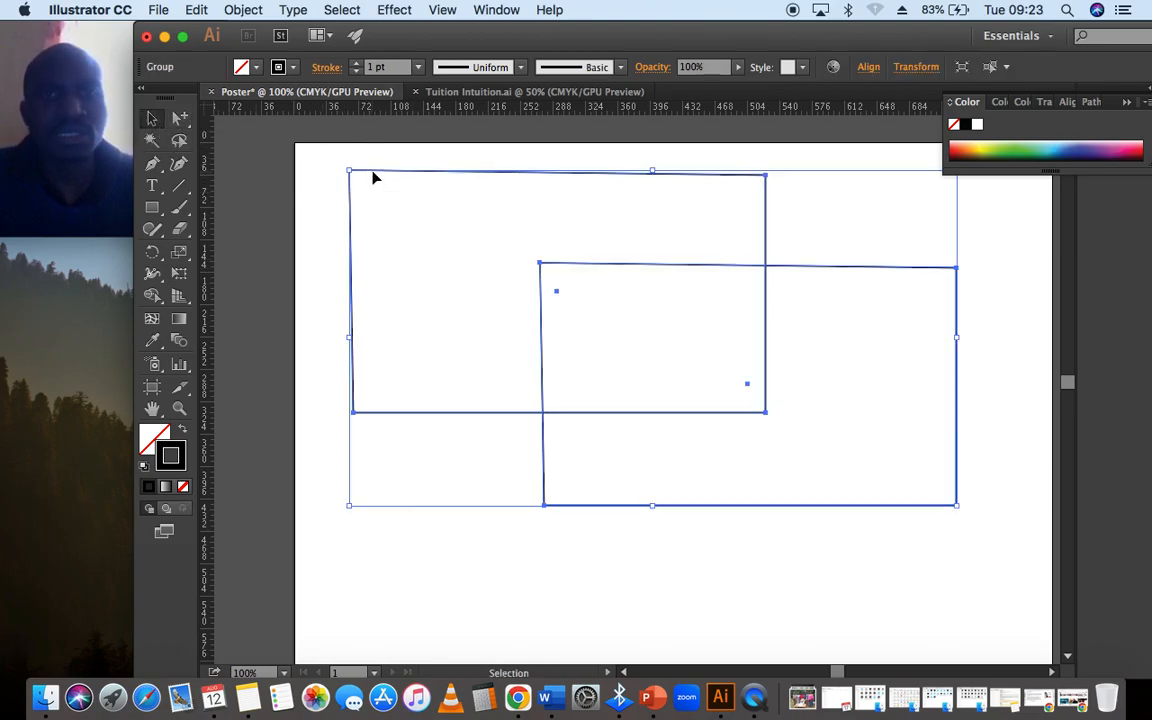
{"action": "right_click", "coordinate": [376, 178]}
{"action": "left_click", "coordinate": [447, 283]}
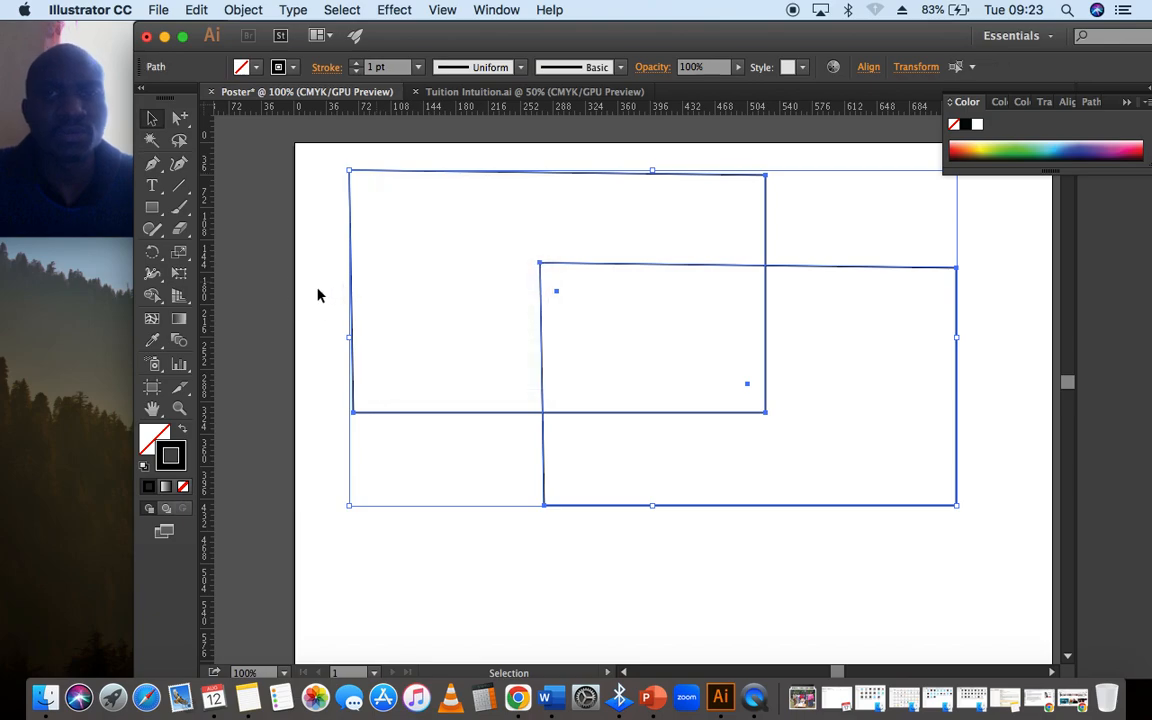
{"action": "left_click", "coordinate": [318, 295]}
{"action": "left_click", "coordinate": [700, 267]}
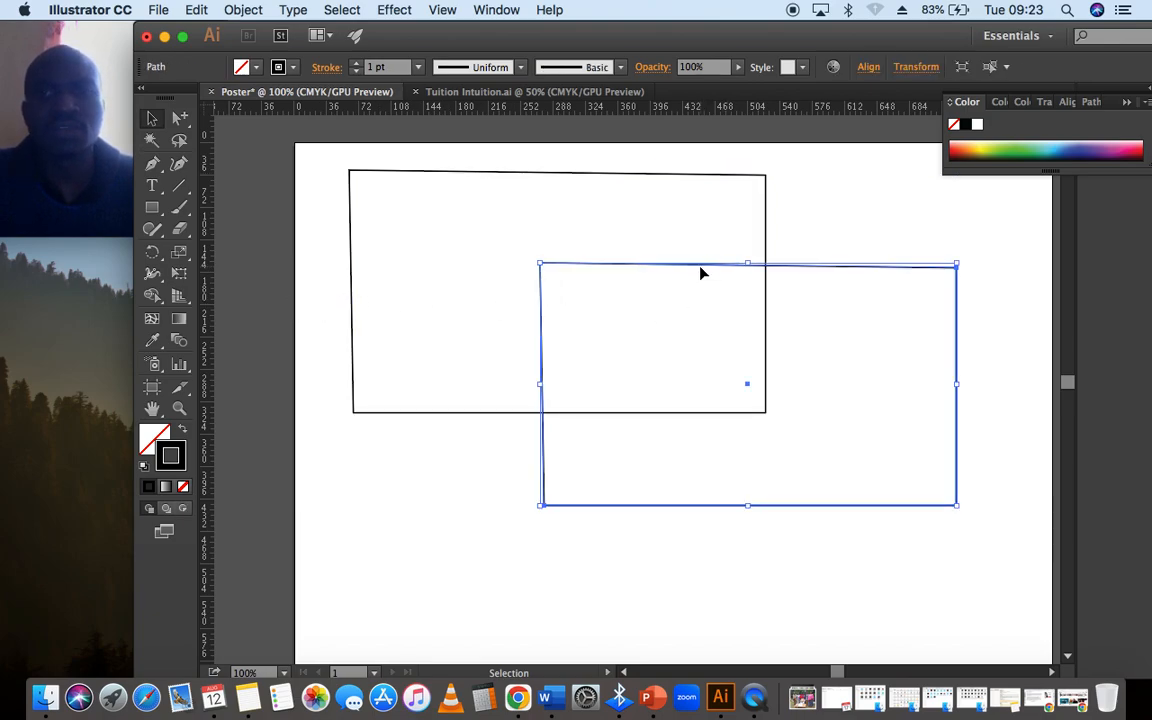
{"action": "key", "text": "Delete"}
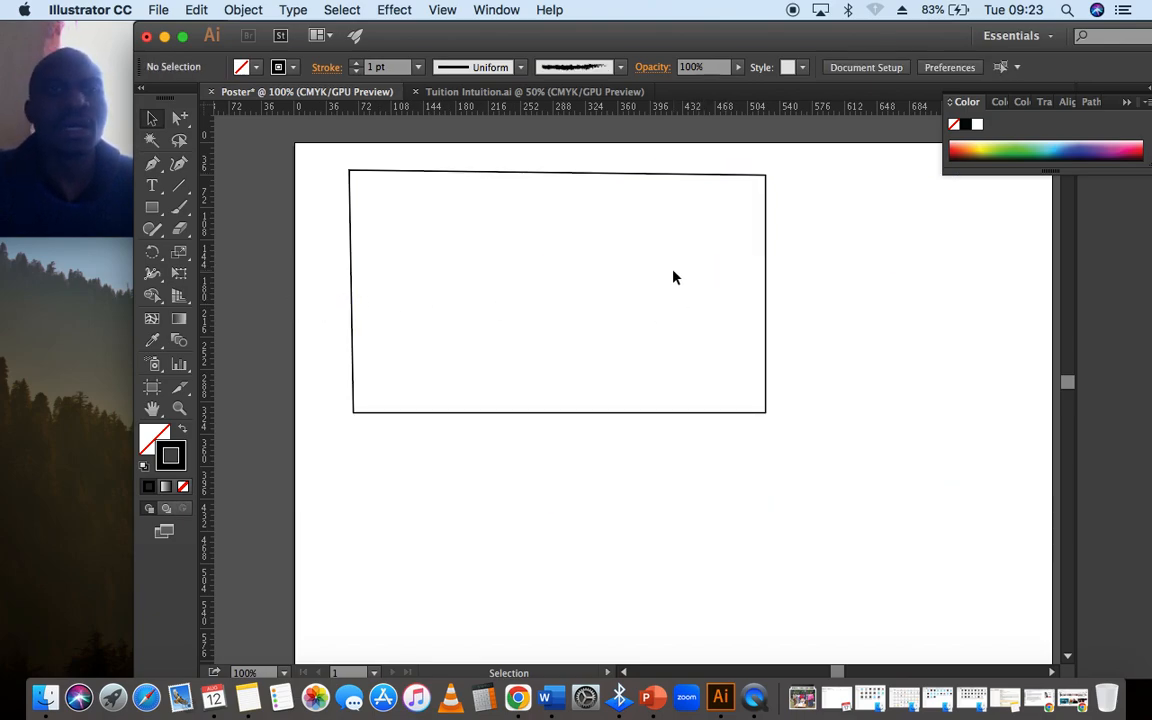
- Select the remaining shape's upper-left corner anchor point with the Direct Selection tool
{"action": "left_click", "coordinate": [178, 120]}
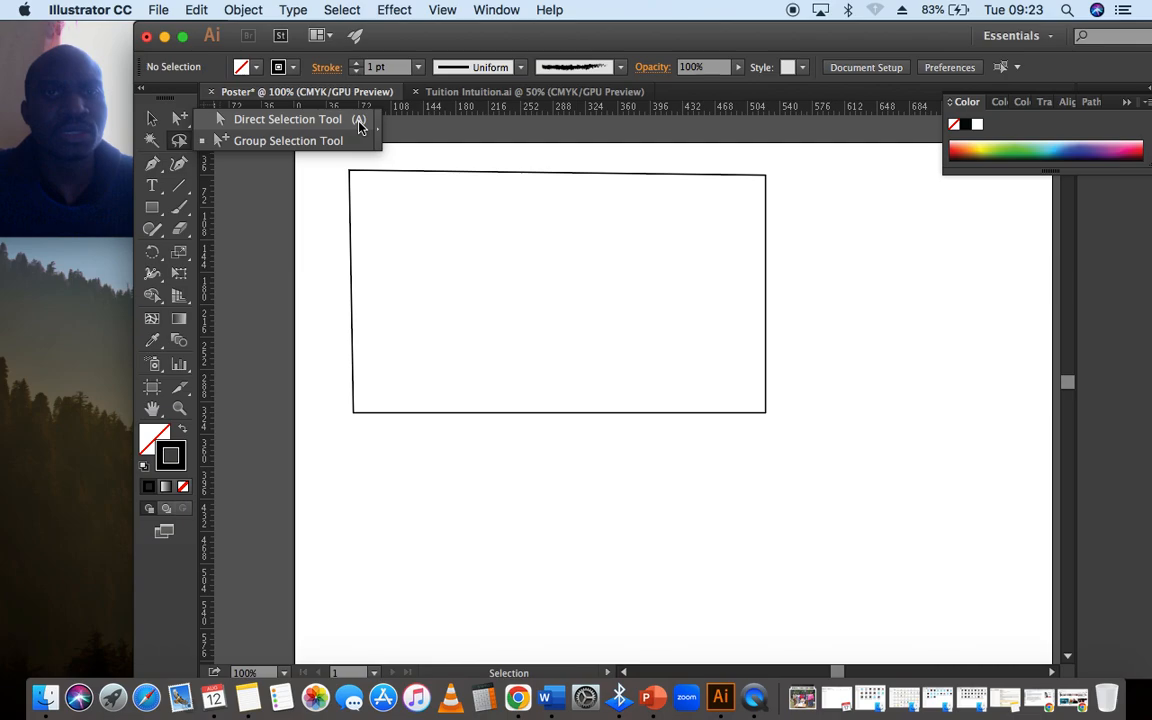
{"action": "key", "text": "q"}
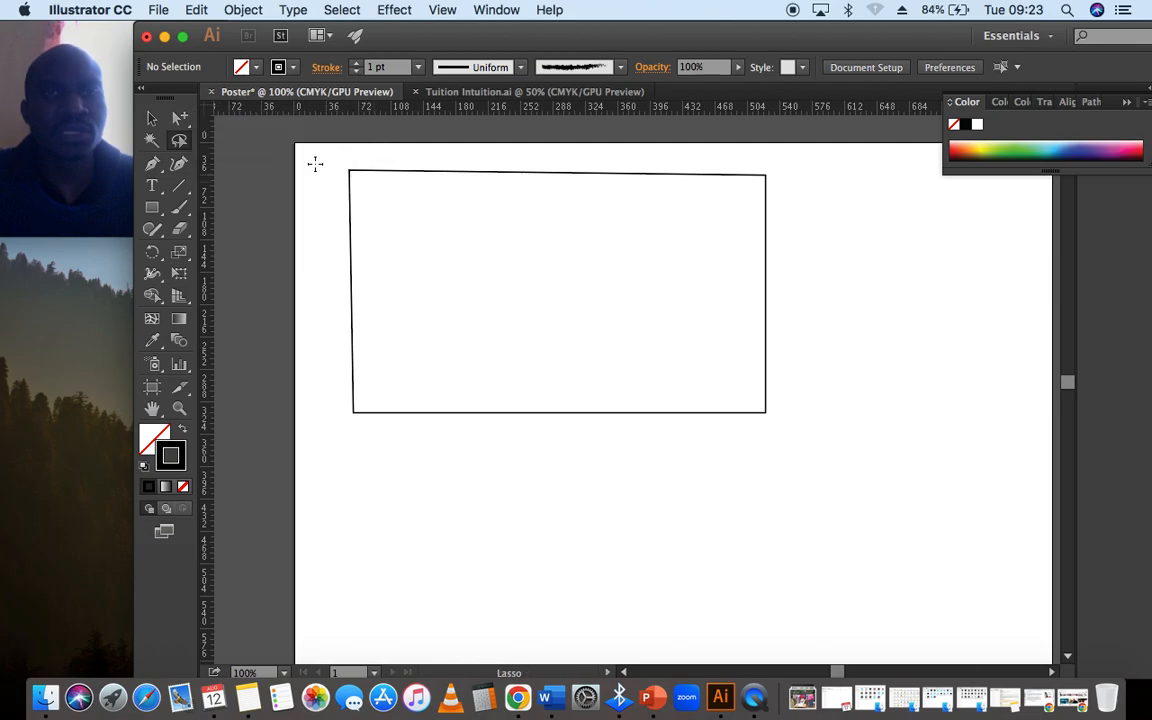
{"action": "left_click", "coordinate": [178, 120]}
{"action": "left_click", "coordinate": [350, 172]}
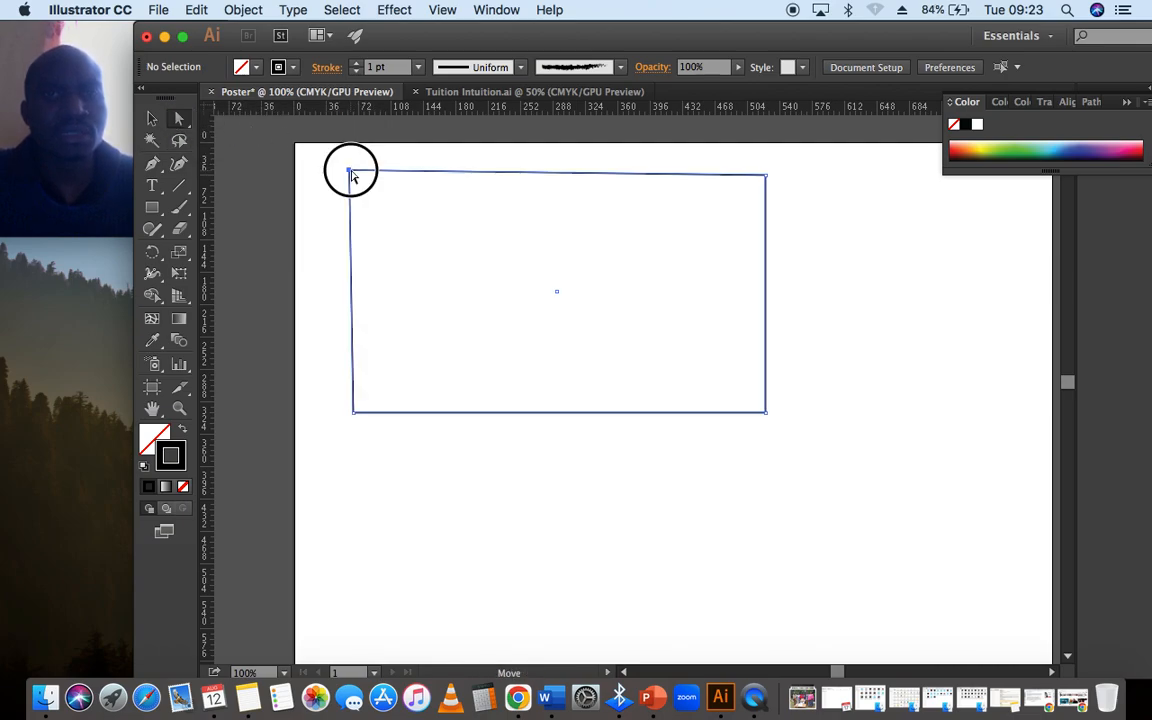
- Try moving the shape's upper-left corner anchor point down and to the right, and undo the move
{"action": "left_click_drag", "start_coordinate": [350, 172], "coordinate": [637, 280]}
{"action": "key", "text": "v"}
{"action": "key", "text": "super+z"}
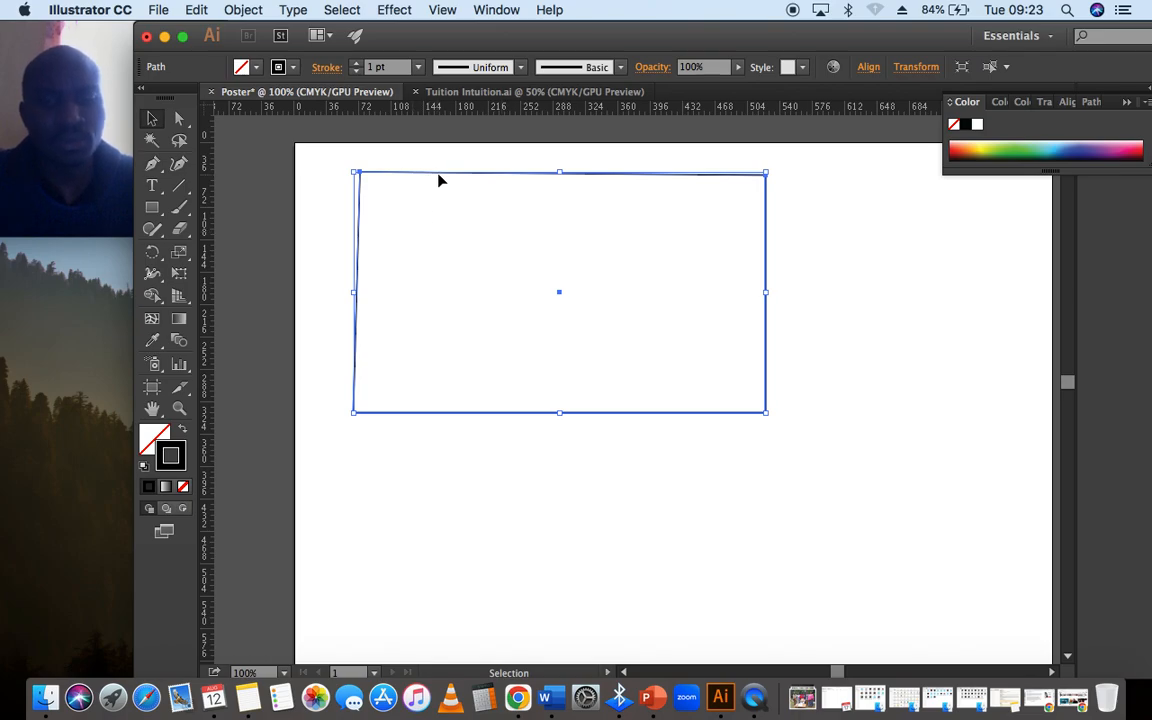
- Duplicate the shape down and to the right so that the two overlap, and group both shapes
{"action": "left_click_drag", "start_coordinate": [450, 180], "coordinate": [664, 264]}
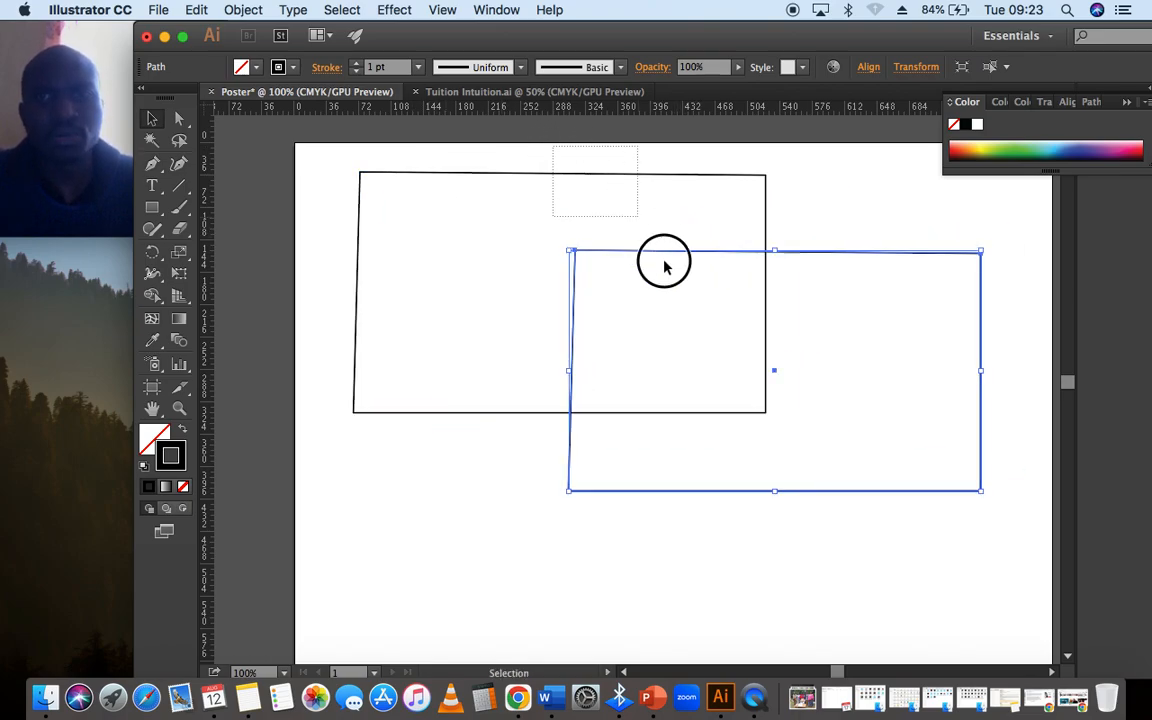
{"action": "key", "text": "super+a"}
{"action": "right_click", "coordinate": [581, 250]}
{"action": "left_click", "coordinate": [620, 337]}
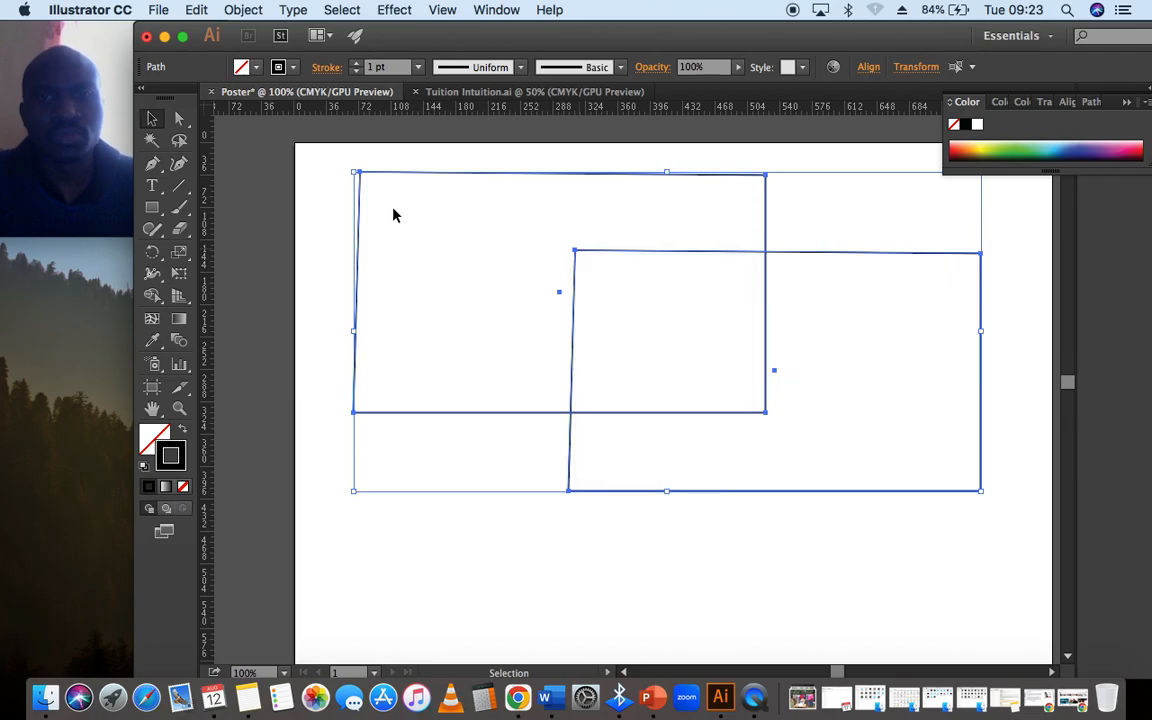
- Select the whole group with the Selection tool, and its upper-left shape alone with the Group Selection tool
{"action": "left_click", "coordinate": [390, 195]}
{"action": "left_click", "coordinate": [391, 172]}
{"action": "left_click", "coordinate": [181, 122]}
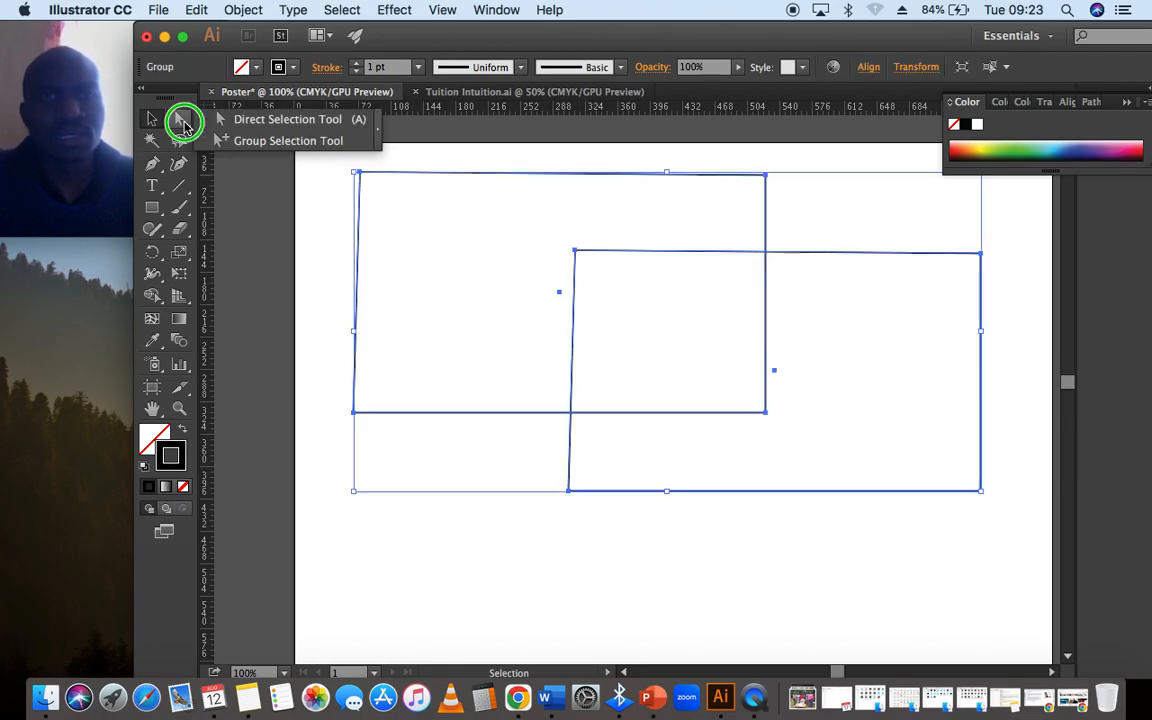
{"action": "left_click", "coordinate": [285, 140]}
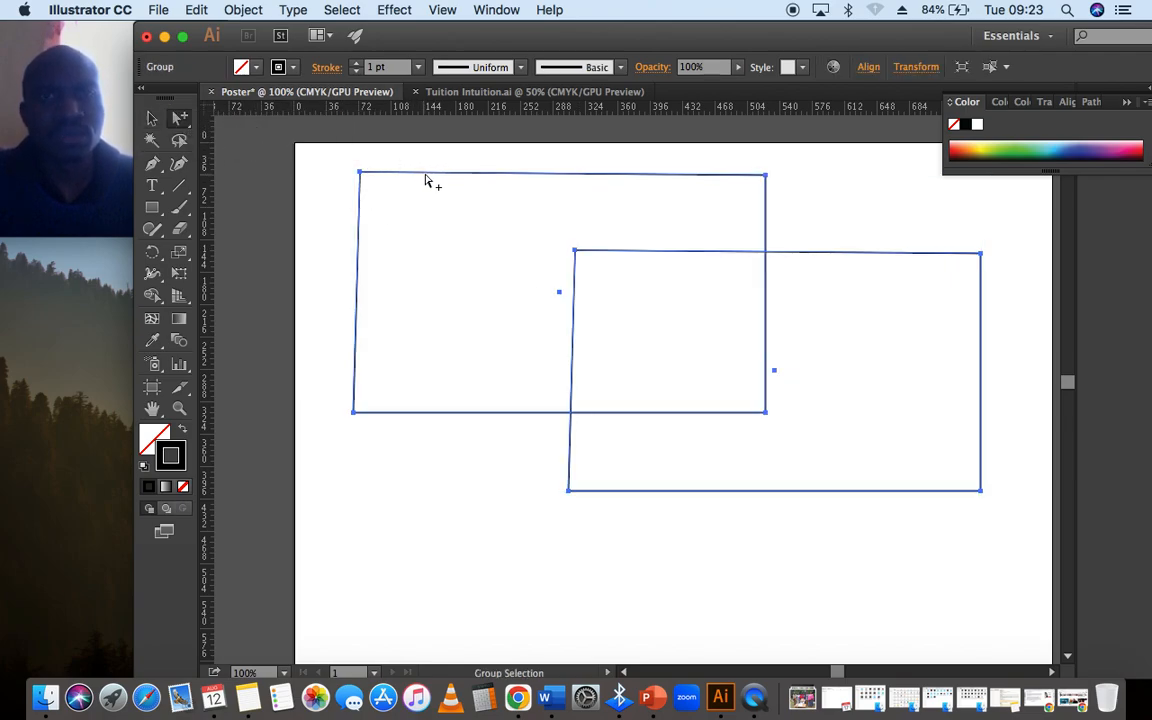
{"action": "left_click", "coordinate": [329, 175]}
{"action": "left_click", "coordinate": [415, 175]}
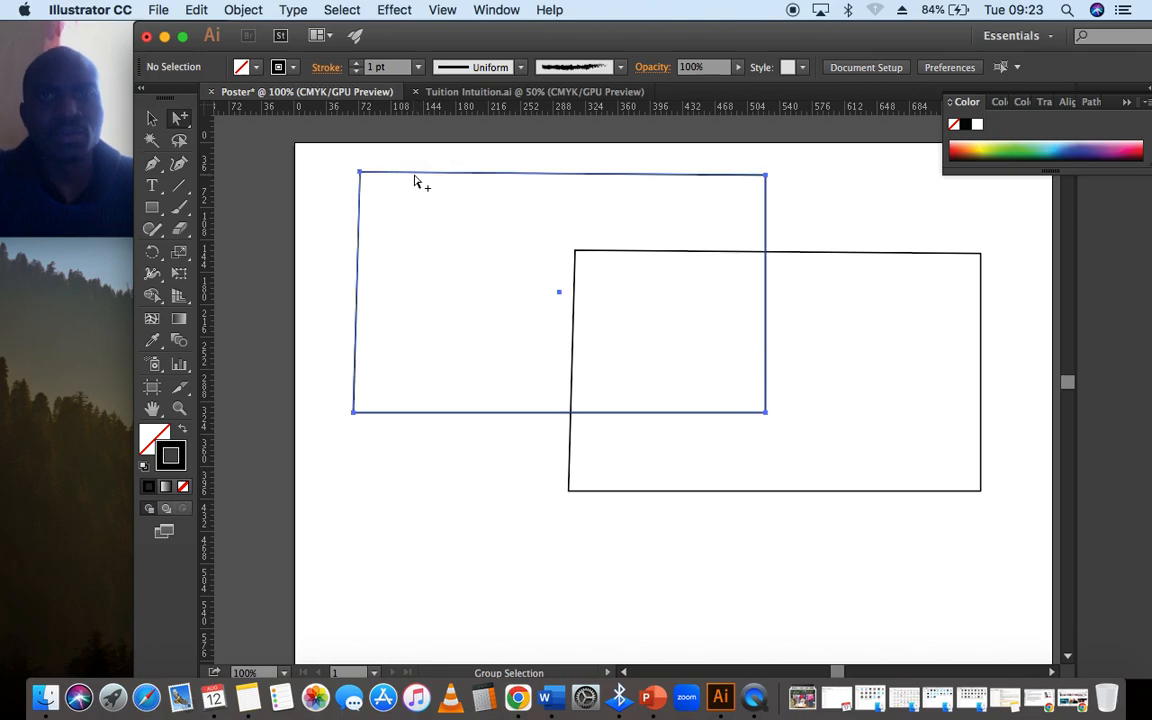
- Ungroup the two overlapping shapes, switch to the Selection tool and deselect everything
{"action": "key", "text": "v"}
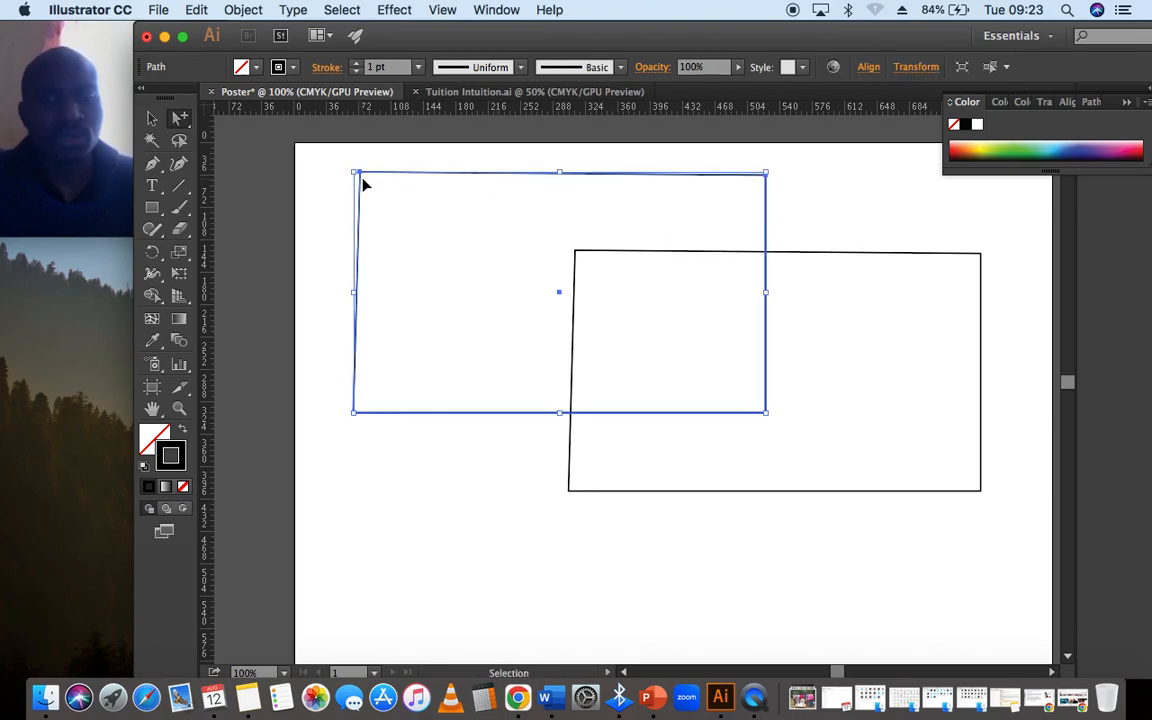
{"action": "left_click", "coordinate": [363, 180]}
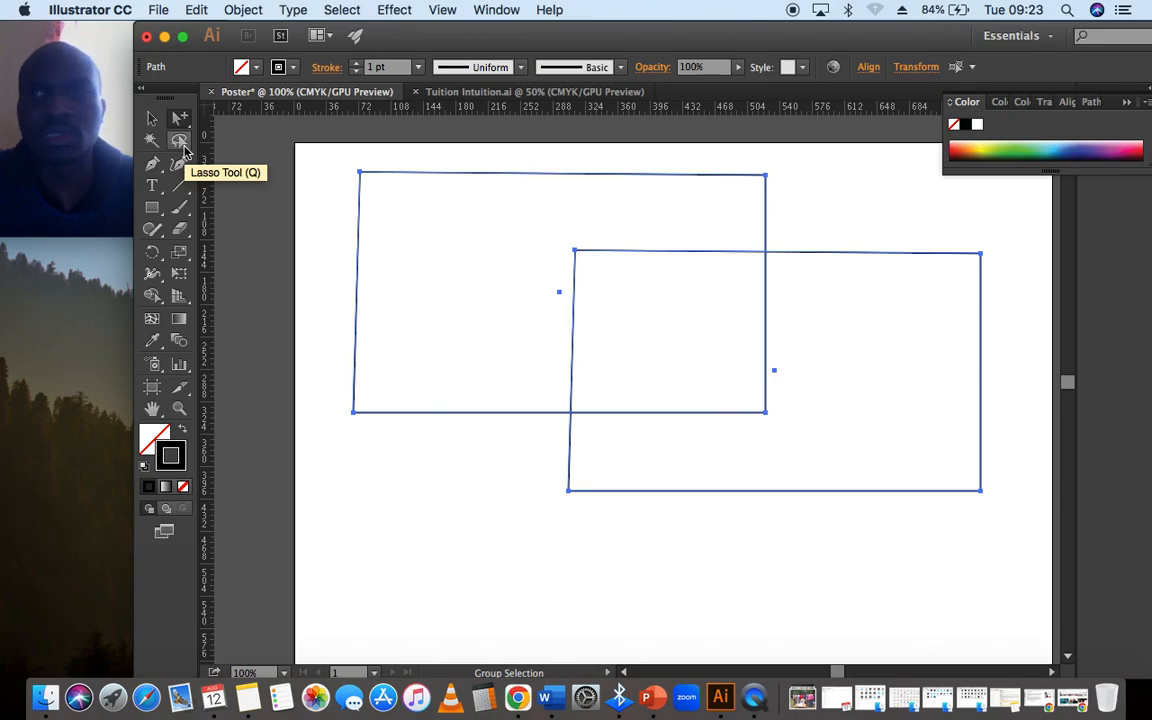
{"action": "left_click", "coordinate": [152, 119]}
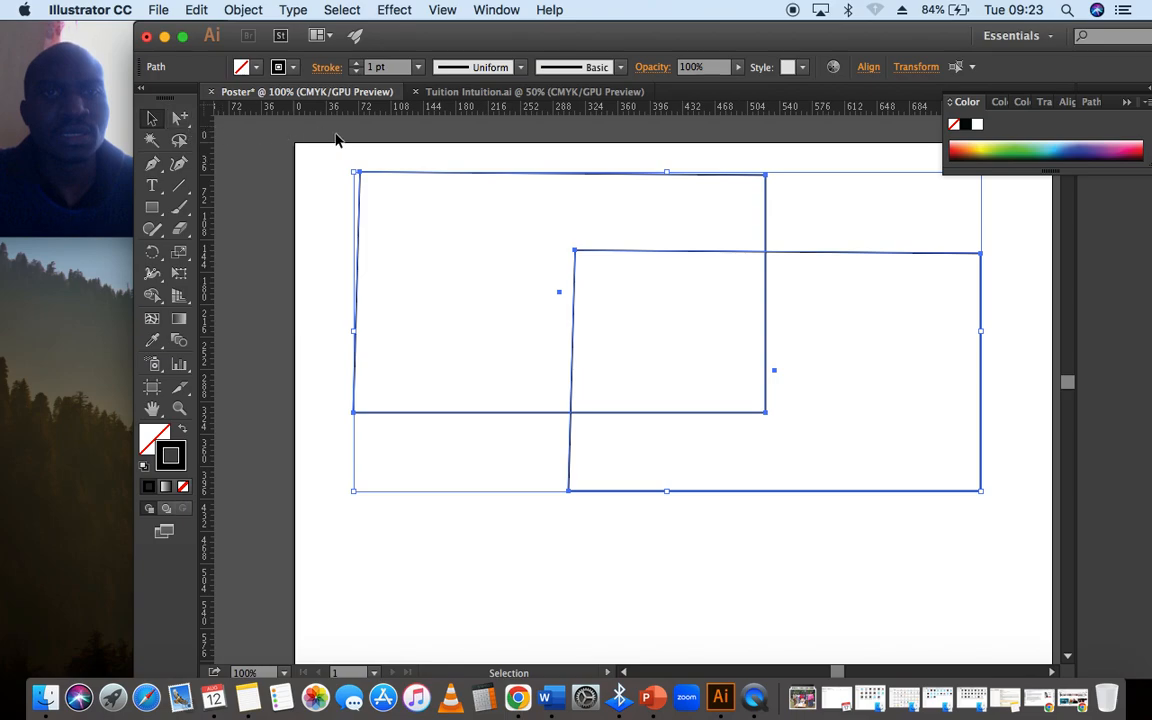
{"action": "left_click", "coordinate": [242, 152]}
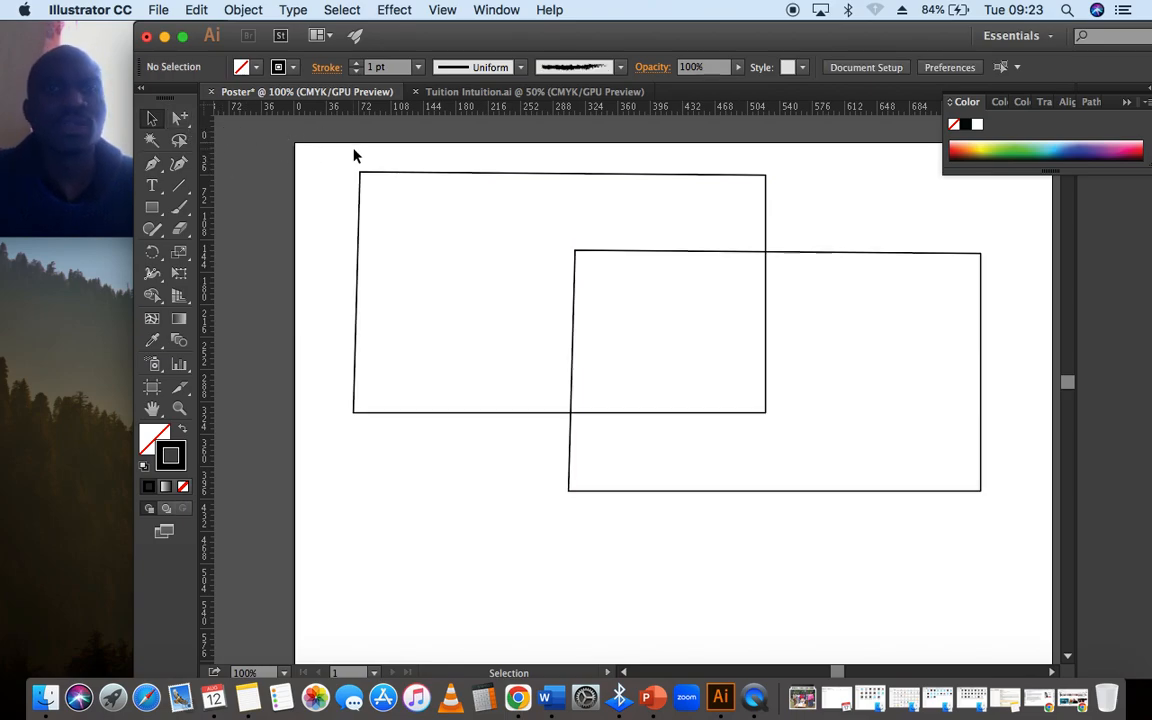